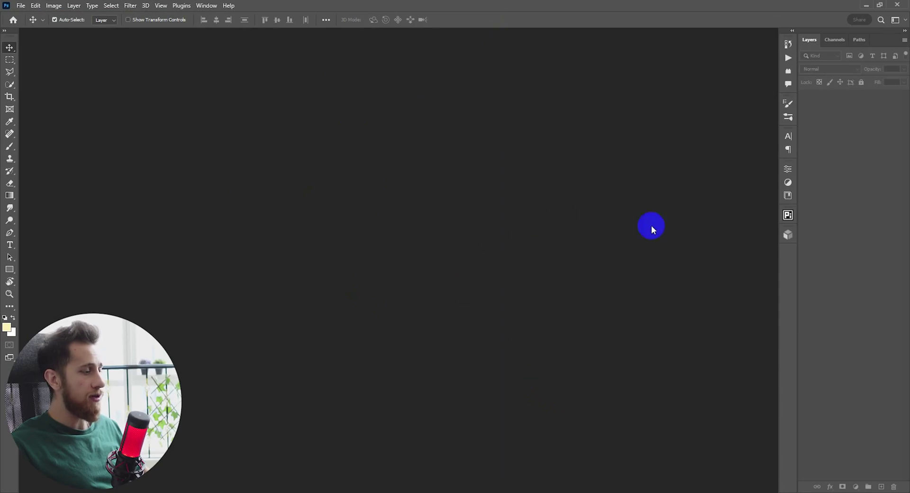
Start a new document with units in pixels, 1080 wide and 1920 high
left_click(414, 224)
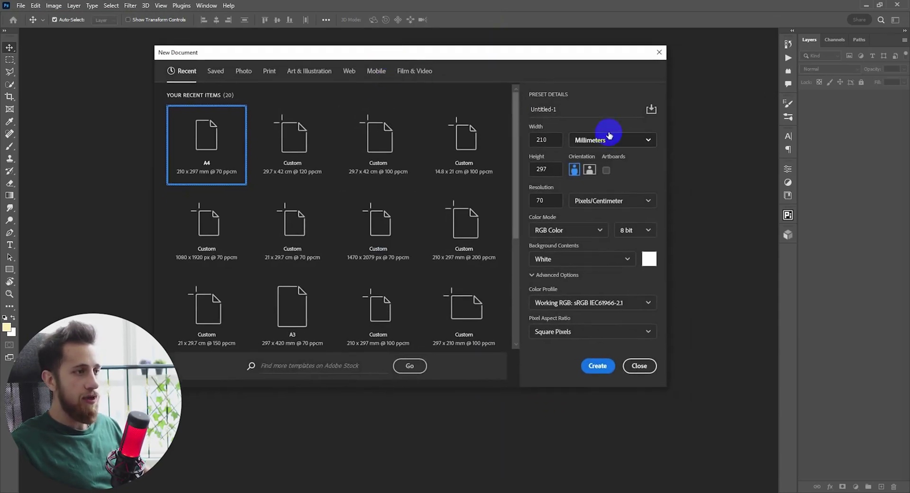
left_click(651, 140)
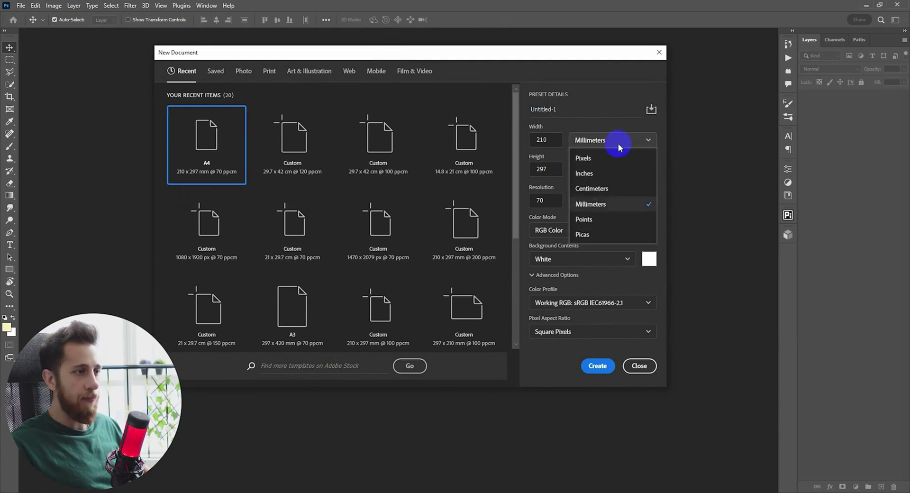
left_click(646, 141)
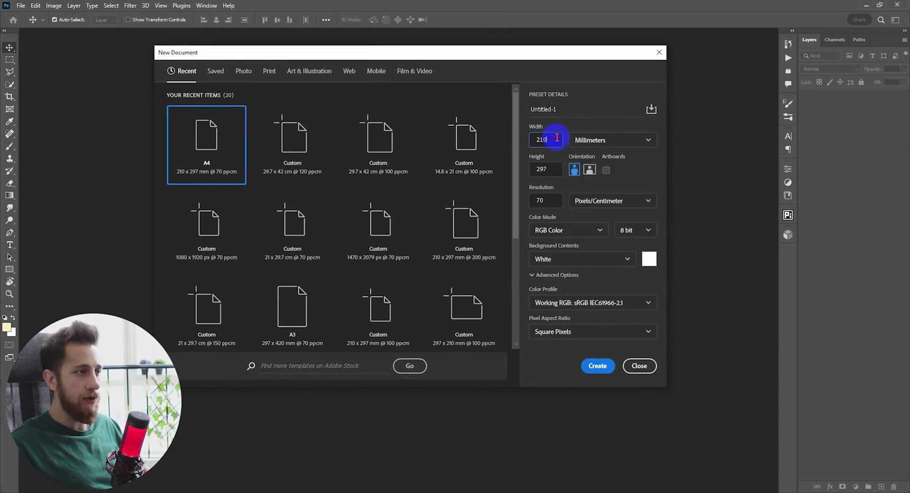
left_click(610, 140)
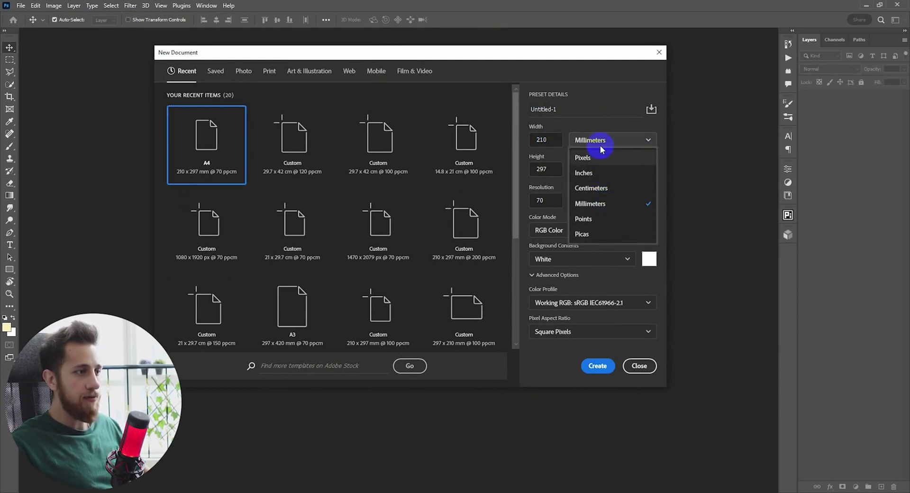
left_click(601, 158)
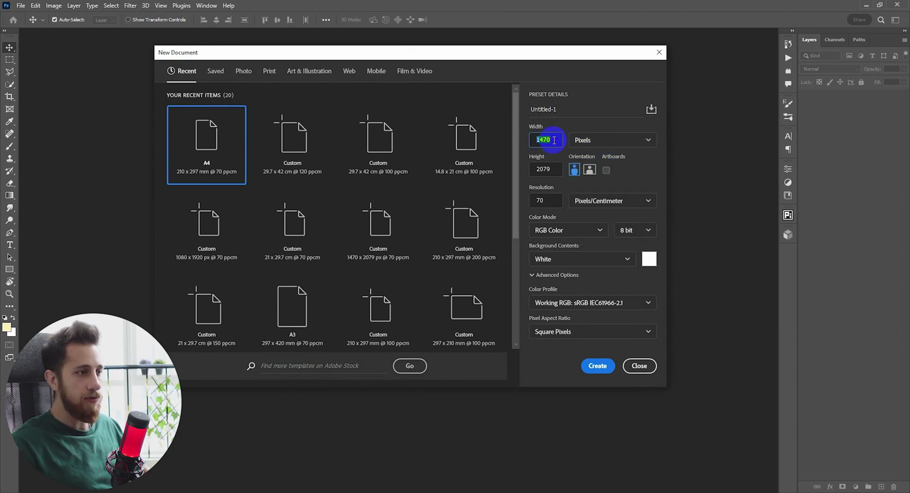
left_click(586, 171)
left_click(551, 140)
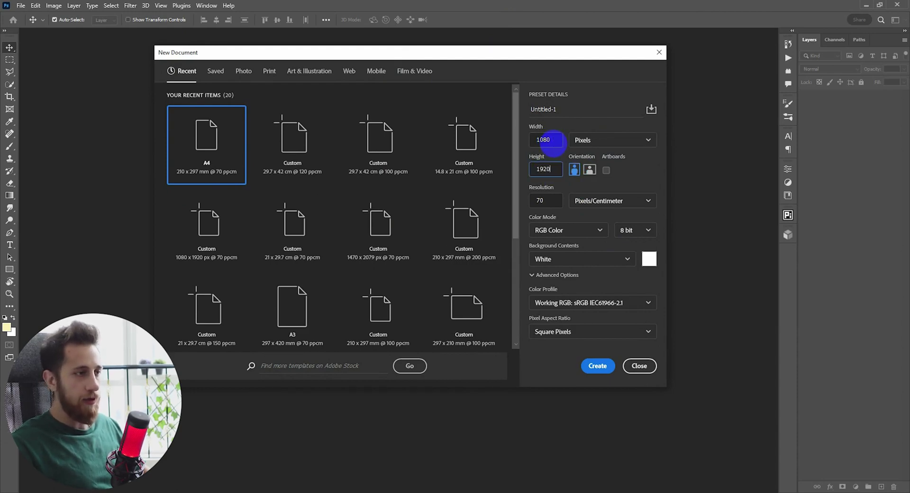
Switch the new document to landscape orientation and create it at a resolution of 100 pixels/centimeter
left_click(593, 176)
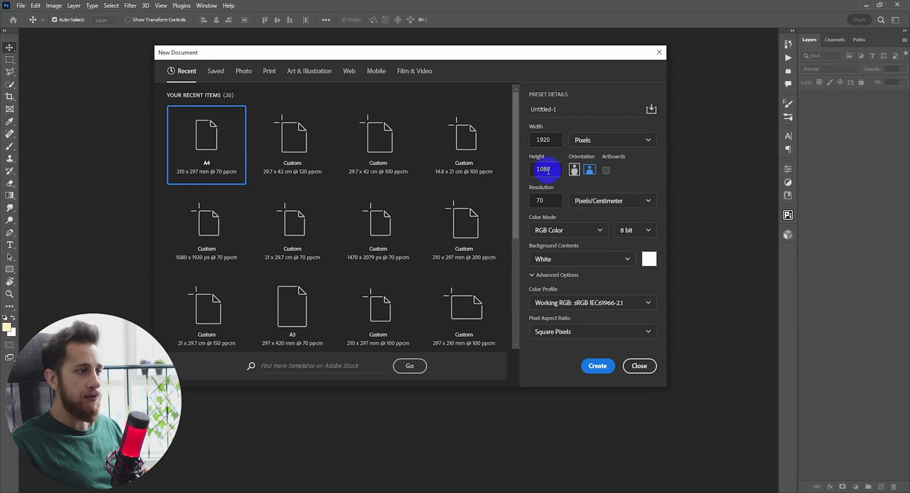
left_click(625, 203)
left_click(552, 201)
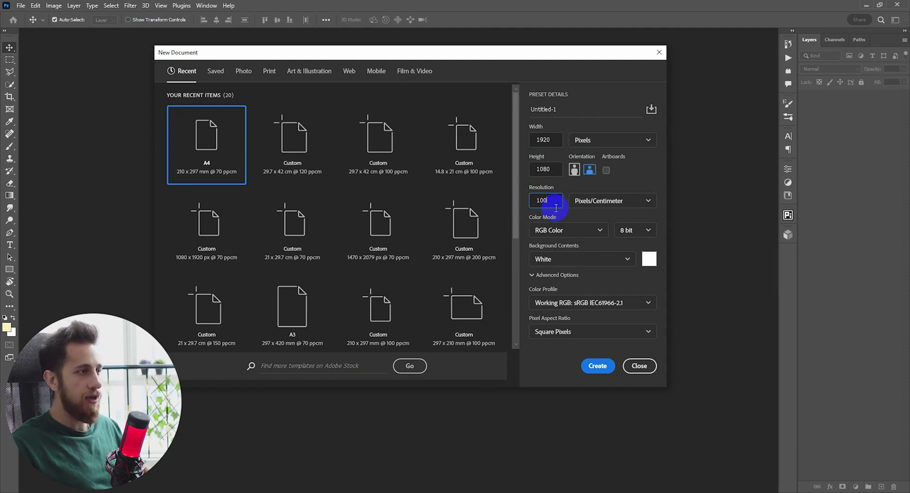
left_click(596, 366)
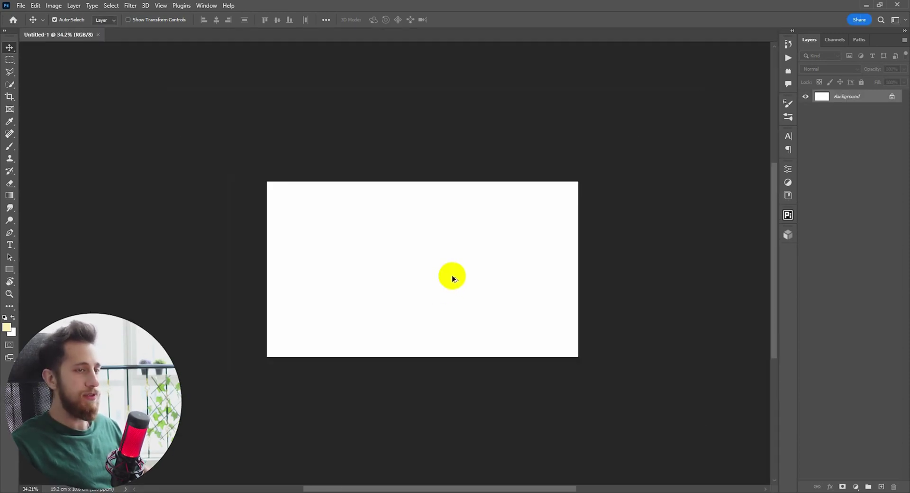
Unlock the background layer and add a Solid Color fill layer in a very light grey
scroll(452, 278, "up", 2)
left_click(891, 98)
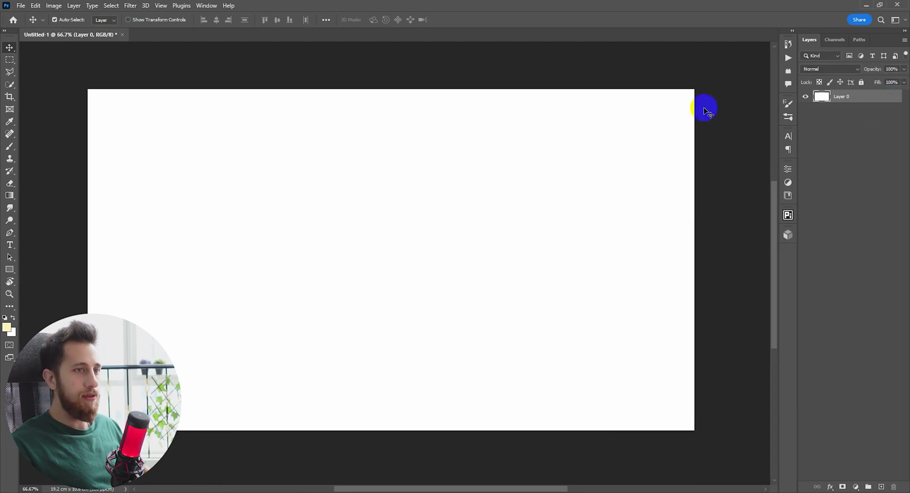
left_click(857, 487)
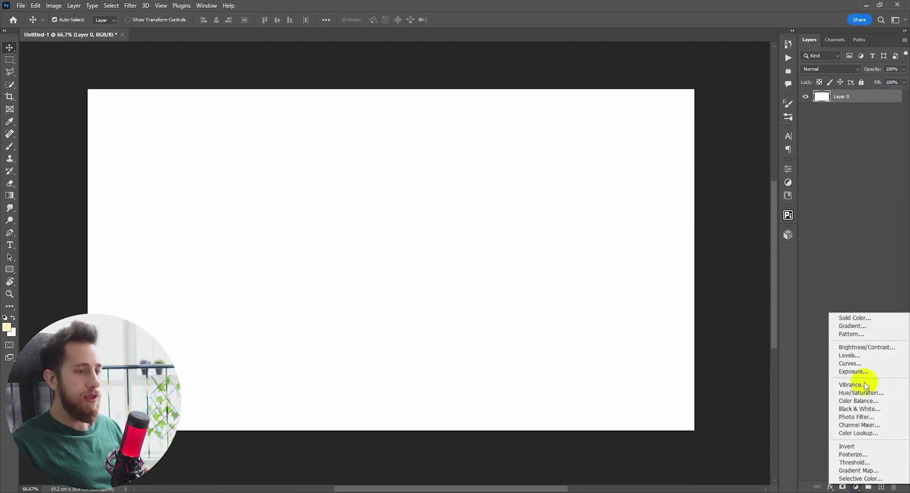
left_click(863, 317)
left_click(135, 87)
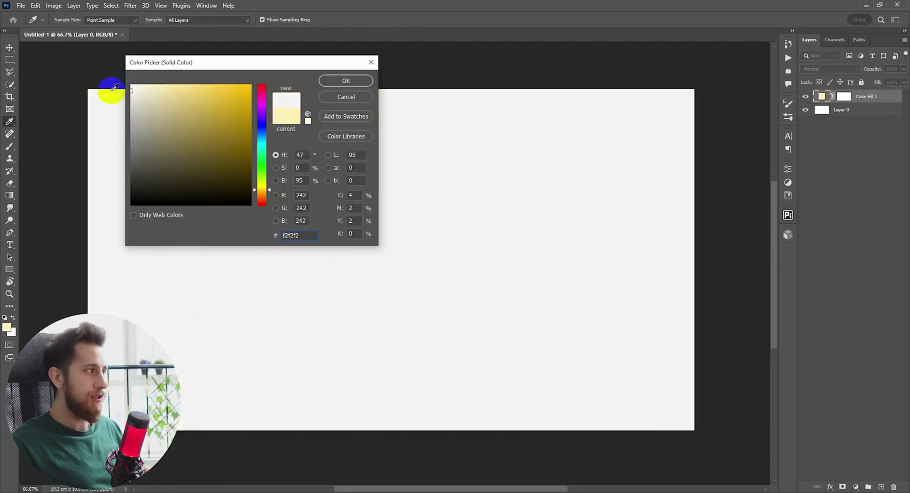
left_click(334, 80)
Move the color fill layer below Layer 0 and delete Layer 0
left_click_drag(886, 98, 888, 128)
left_click(893, 101)
key("Delete")
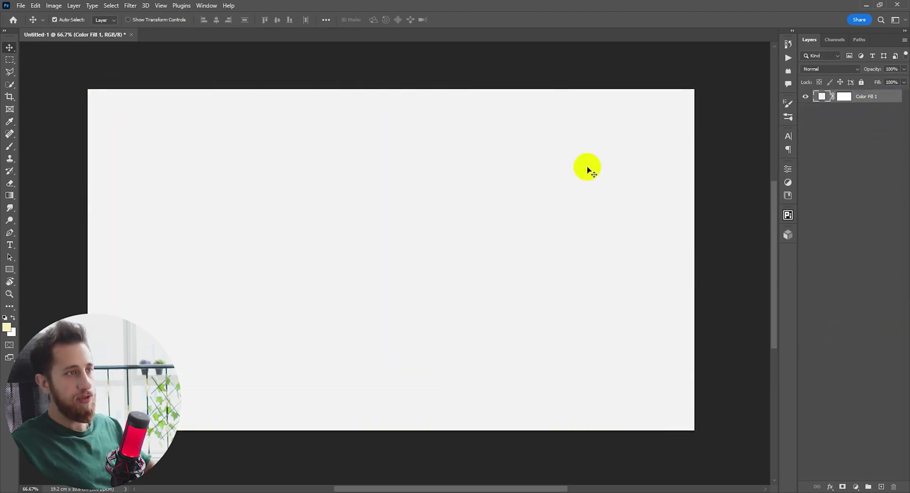
Place Plan.EPS from the Digital plan folder into the document, scaled to 32.69% and positioned near the canvas centre
left_click(865, 5)
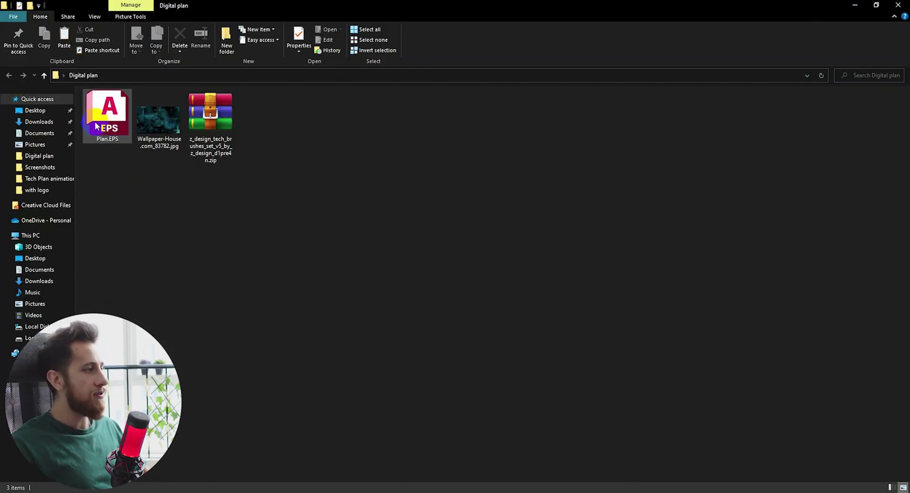
left_click_drag(96, 126, 392, 254)
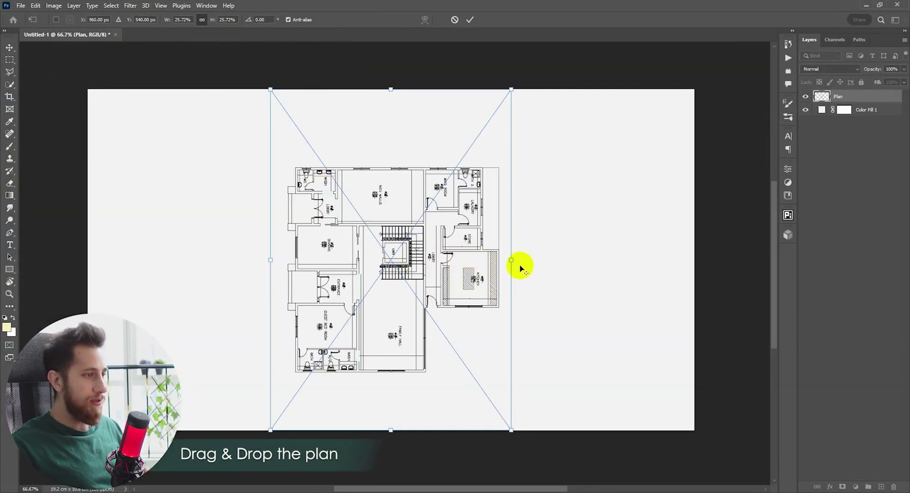
left_click_drag(520, 267, 533, 260)
left_click_drag(473, 262, 479, 251)
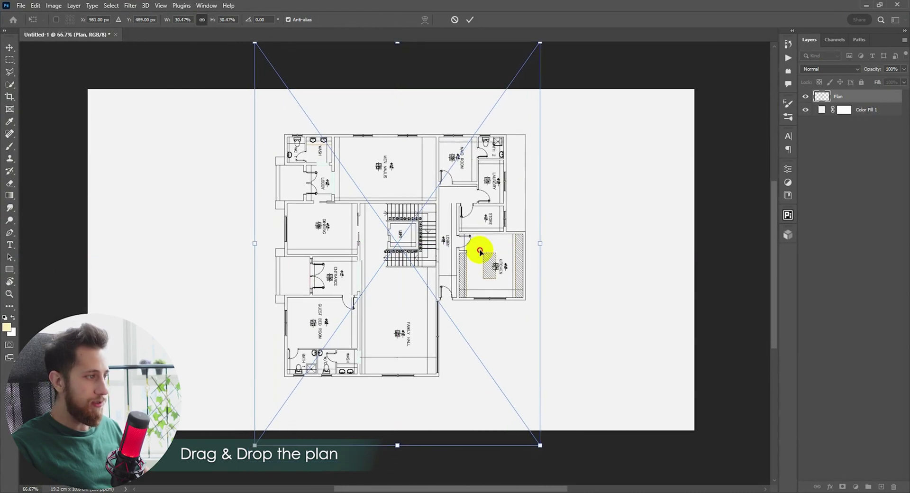
left_click_drag(543, 245, 545, 246)
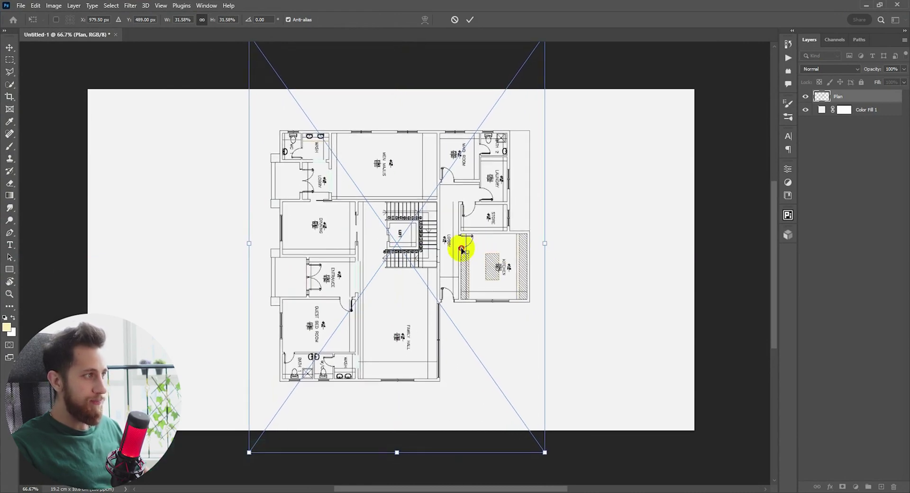
mouse_move(461, 250)
left_mouse_down()
mouse_move(465, 240)
mouse_move(465, 252)
left_mouse_up()
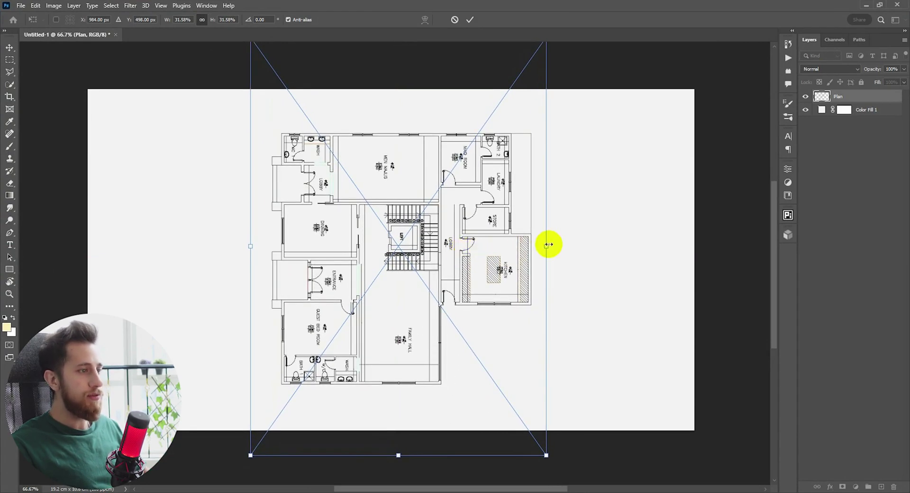
left_click_drag(548, 245, 553, 246)
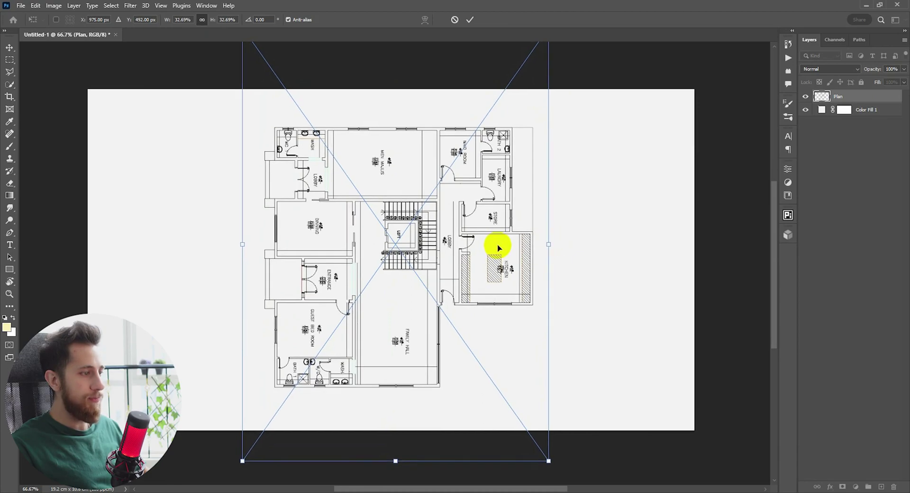
key("Return")
Change the Color Fill 1 layer to the dark grey 2a2a2a
scroll(490, 301, "down", 2)
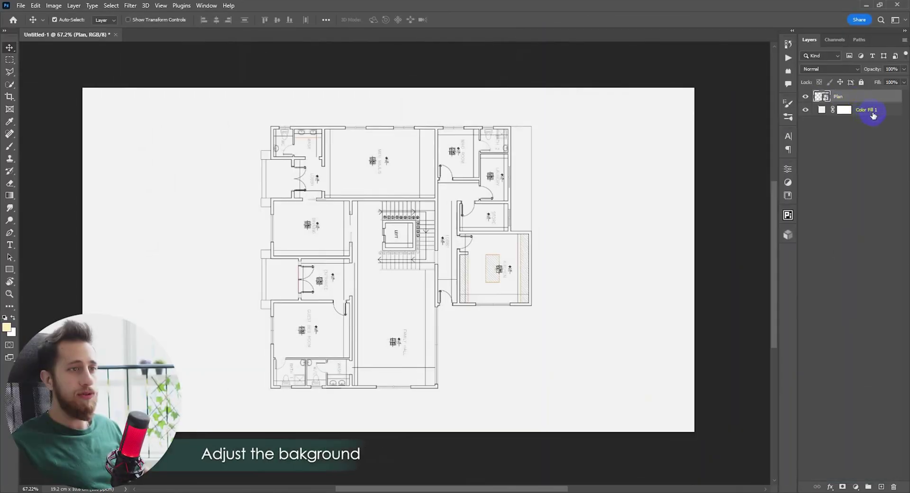
left_click(825, 114)
double_click(826, 115)
left_click_drag(195, 143, 119, 188)
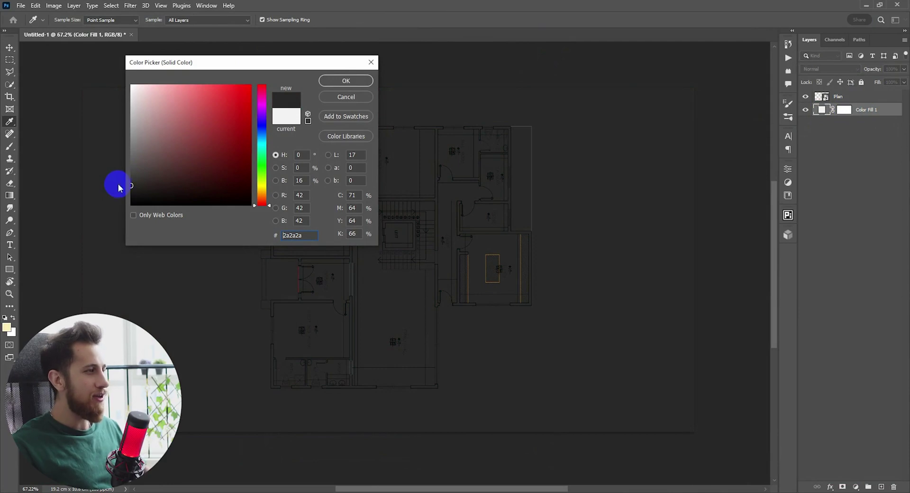
left_click(346, 81)
scroll(419, 225, "down", 2)
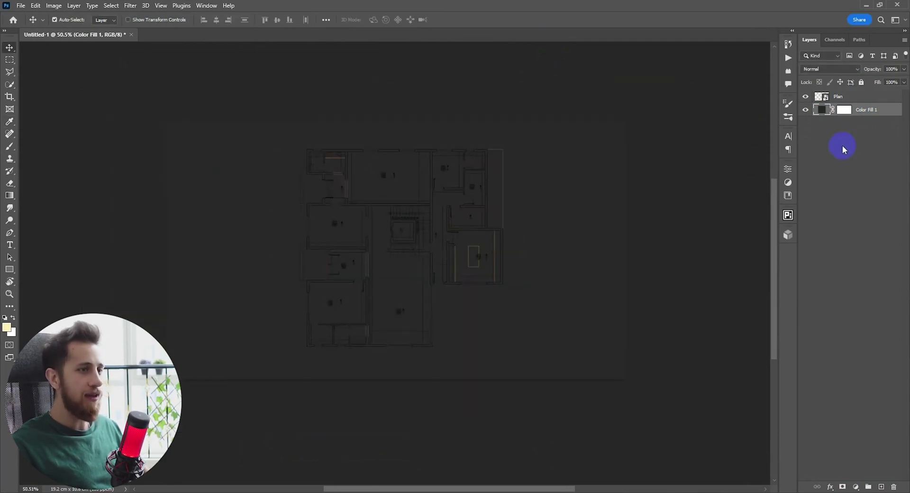
Set the Color Fill 1 layer's color to the slightly lighter dark grey 373737
double_click(826, 115)
left_click(135, 180)
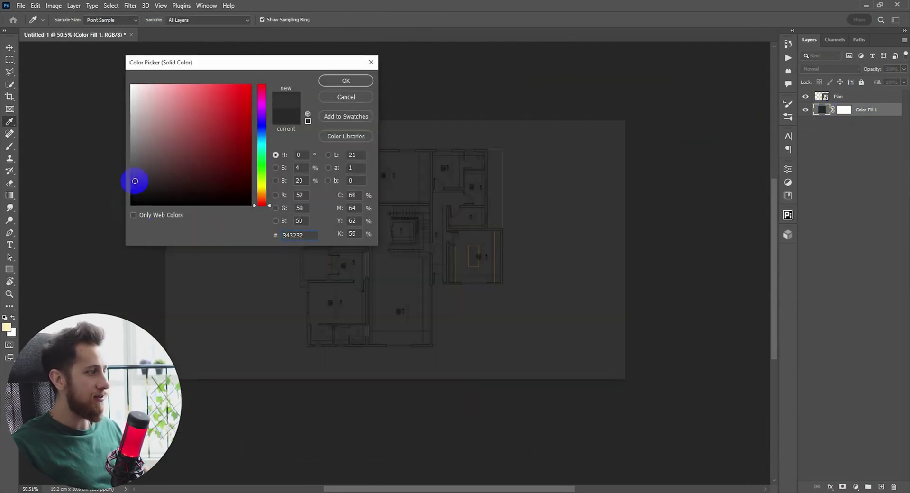
left_click(331, 81)
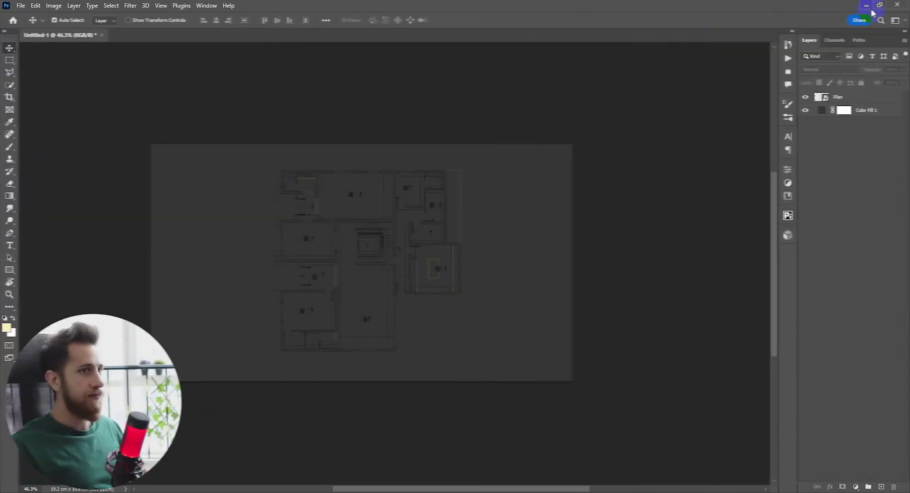
Place the Wallpaper-House.com_83782.jpg image from the Digital plan folder and enlarge it to cover the whole canvas
left_click(867, 5)
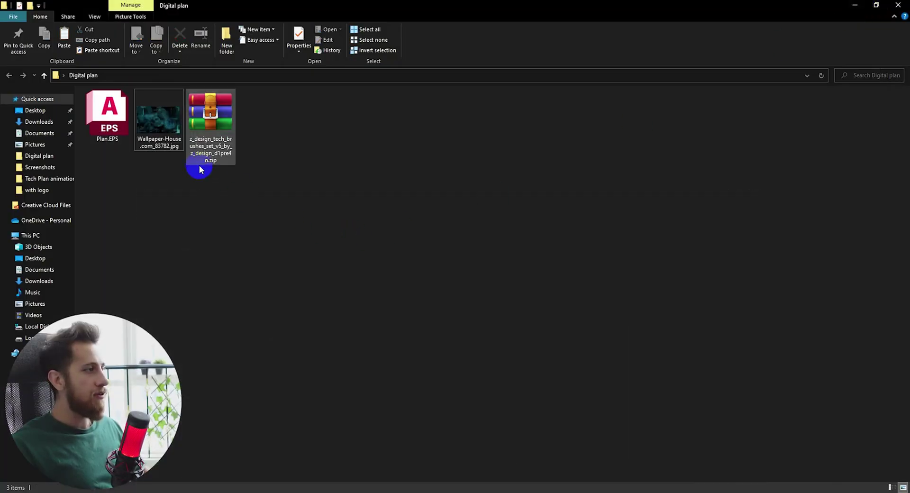
key("alt+Tab")
left_click_drag(442, 370, 488, 269)
scroll(431, 282, "up", 2)
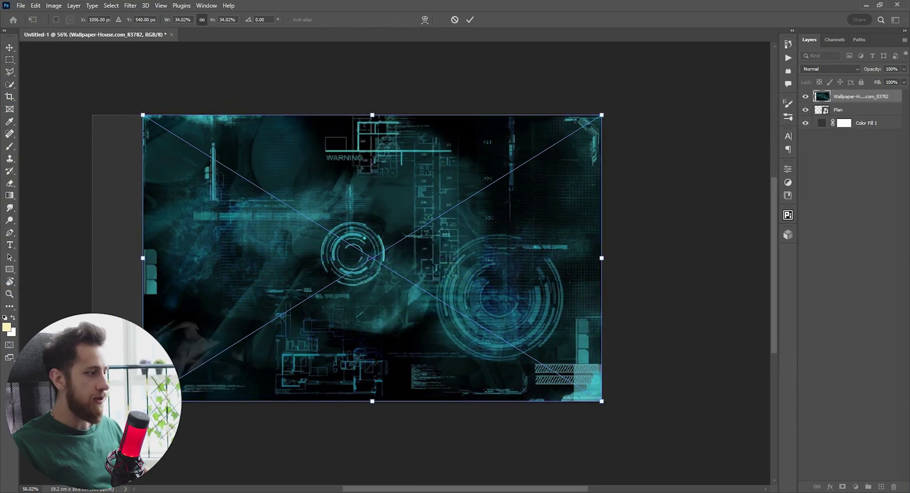
left_click_drag(143, 401, 91, 435)
key("Return")
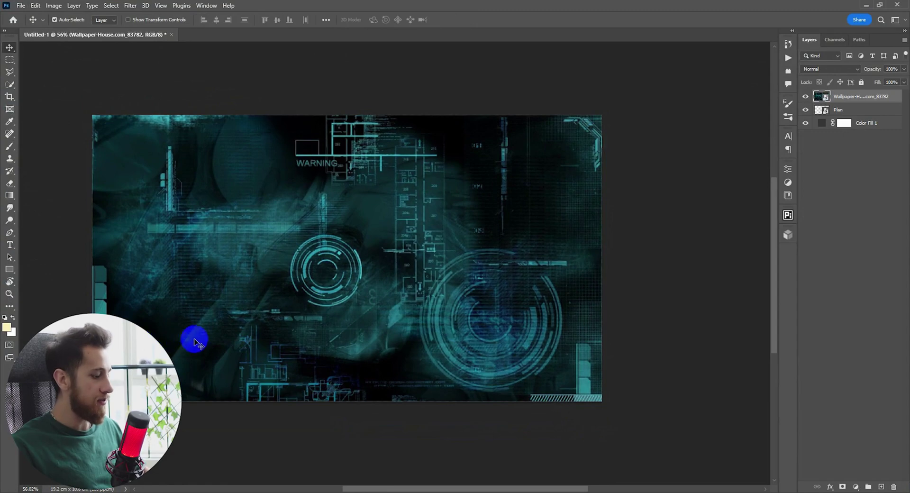
Move the wallpaper layer beneath the Plan layer
scroll(211, 321, "down", 3)
scroll(213, 321, "up", 3)
mouse_move(888, 102)
left_mouse_down()
mouse_move(886, 116)
mouse_move(886, 109)
left_mouse_up()
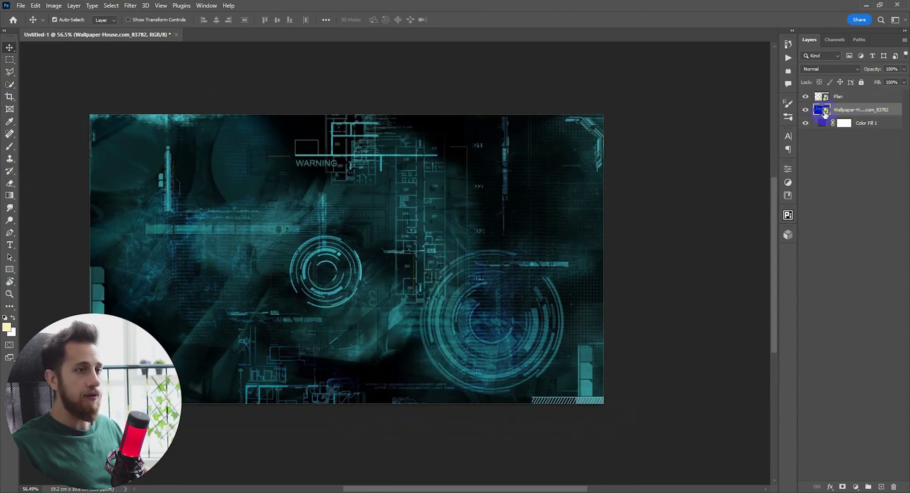
Set the wallpaper layer's blend mode to Luminosity and its opacity to 9%
left_click(851, 67)
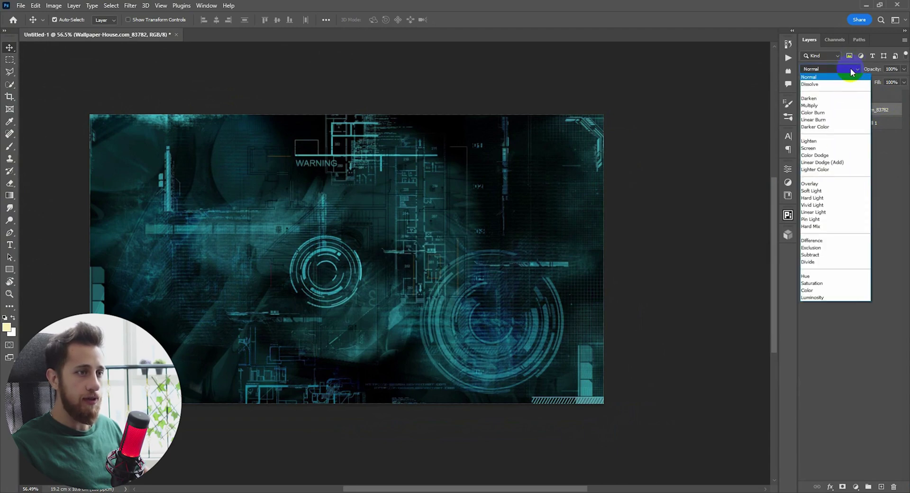
left_click(836, 297)
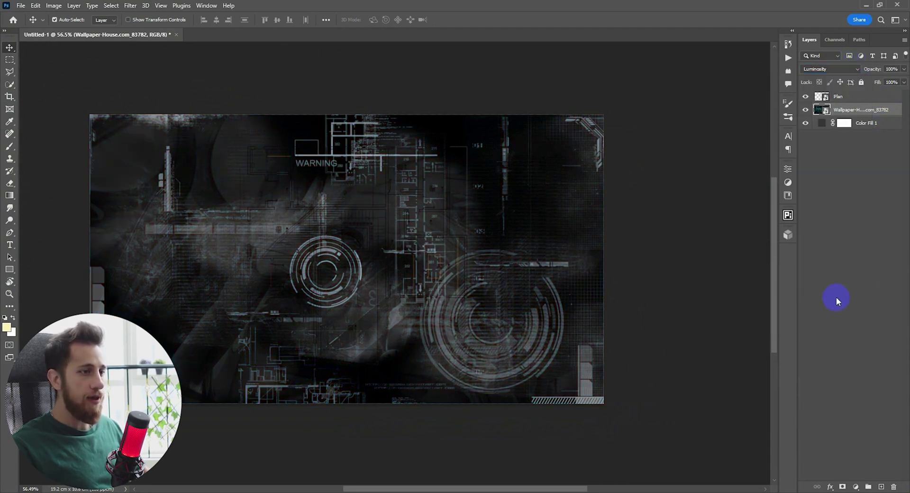
left_click_drag(880, 72, 841, 76)
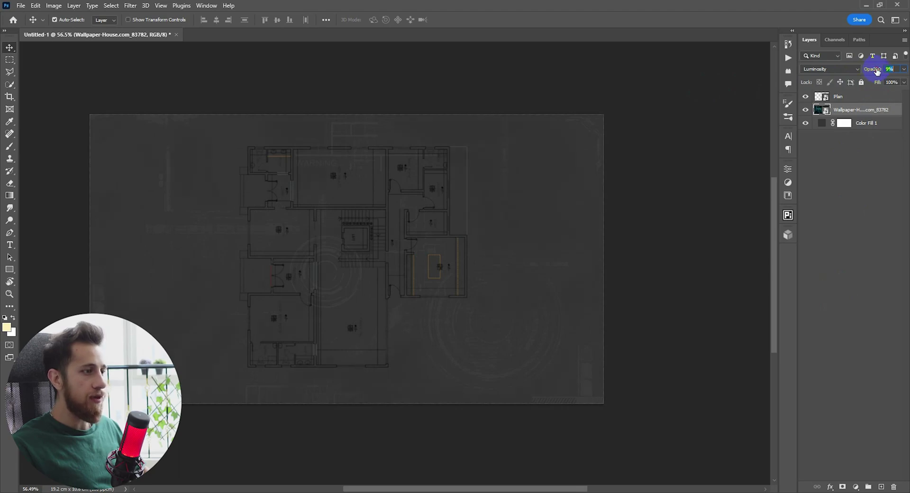
scroll(322, 286, "down", 6)
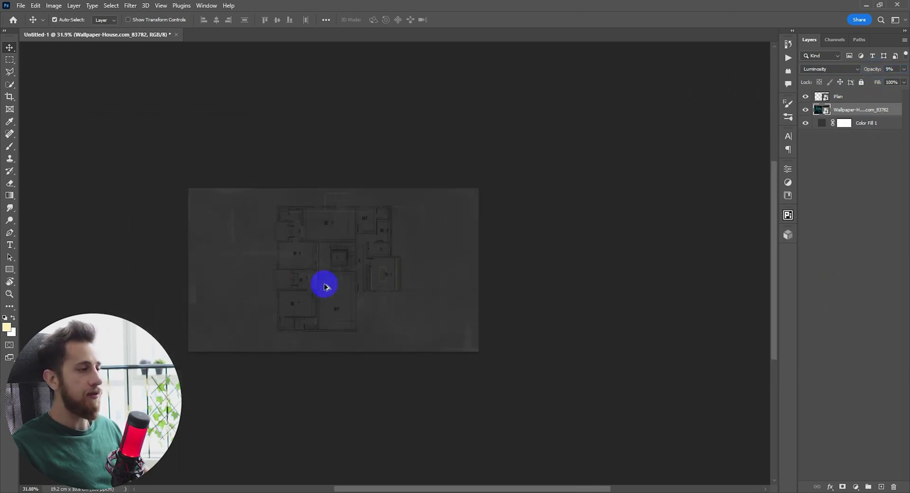
Duplicate the Plan layer as a working copy and hide the original
scroll(322, 285, "up", 9)
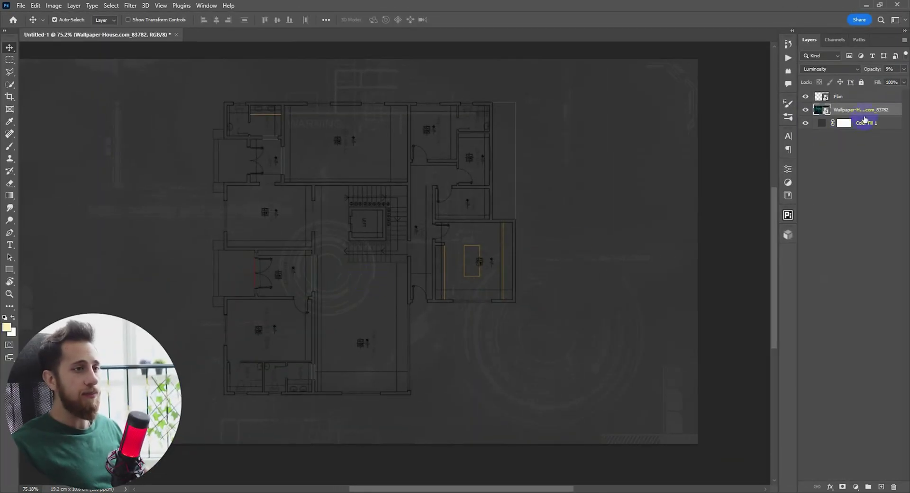
left_click(869, 97)
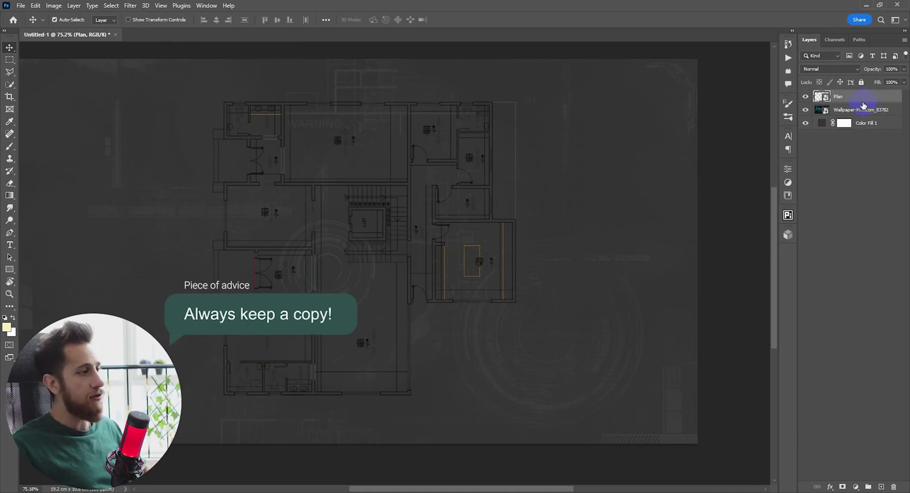
key("ctrl+j")
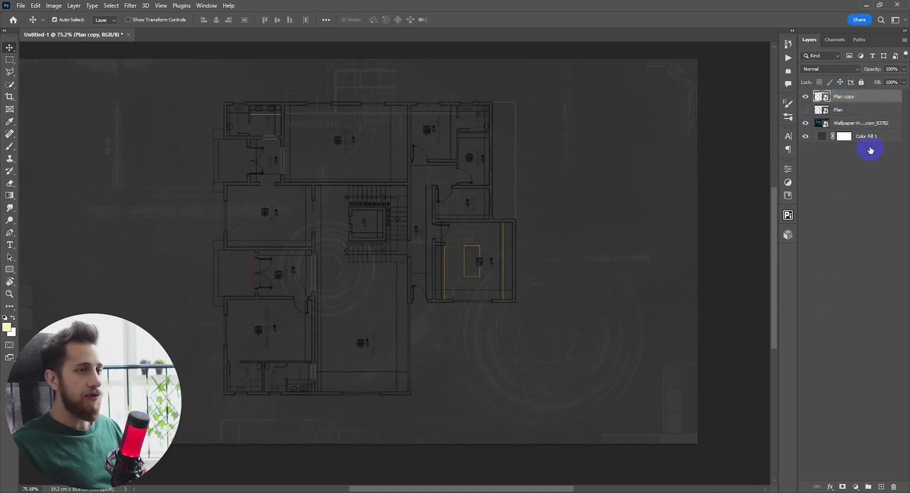
Select the walls around the upper bathroom area of the Plan copy layer with the Magic Wand at tolerance 20
key("w")
scroll(382, 142, "up", 5)
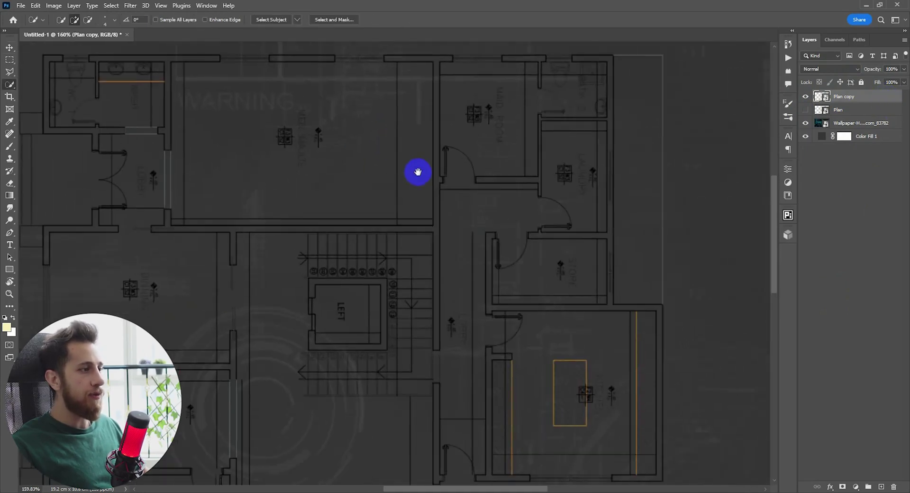
scroll(416, 172, "up", 1)
key("shift+w")
scroll(337, 133, "down", 4)
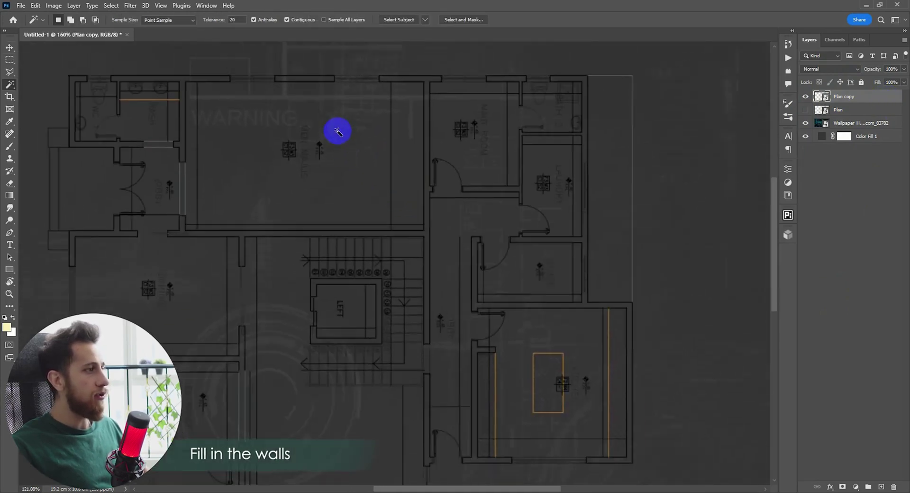
scroll(271, 133, "up", 3)
left_click(223, 89)
left_click(149, 90, "shift")
scroll(126, 83, "up", 1)
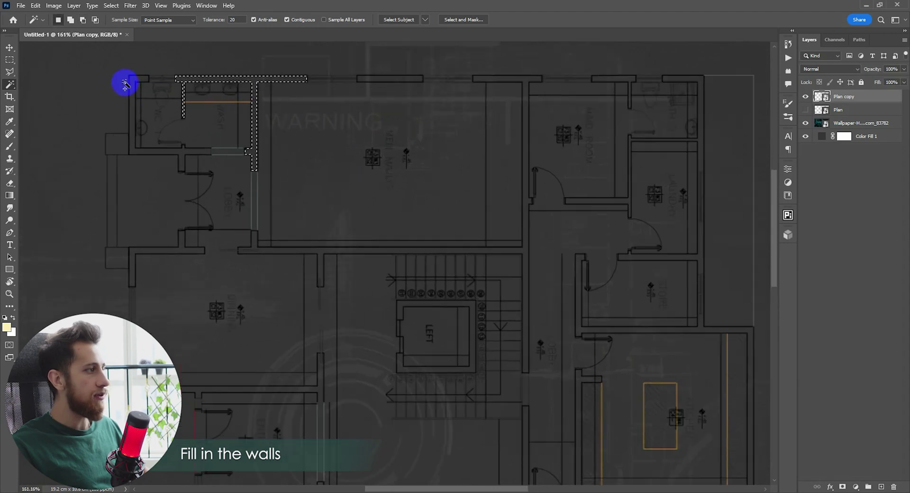
Add the remaining walls of the upper rooms, including the majlis, maid room and laundry, to the selection
left_click_drag(488, 81, 458, 105)
left_click(385, 104, "shift")
left_click(481, 105, "shift")
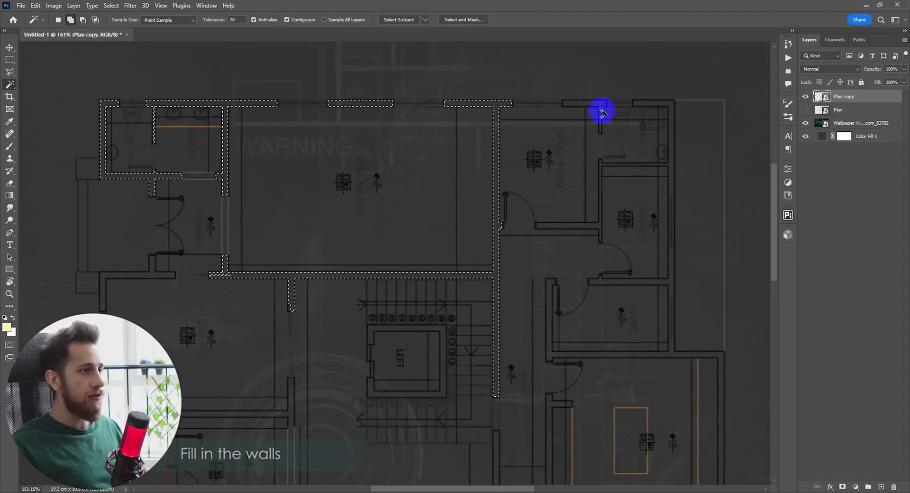
left_click(601, 110, "shift")
left_click(654, 106, "shift")
scroll(614, 220, "down", 3)
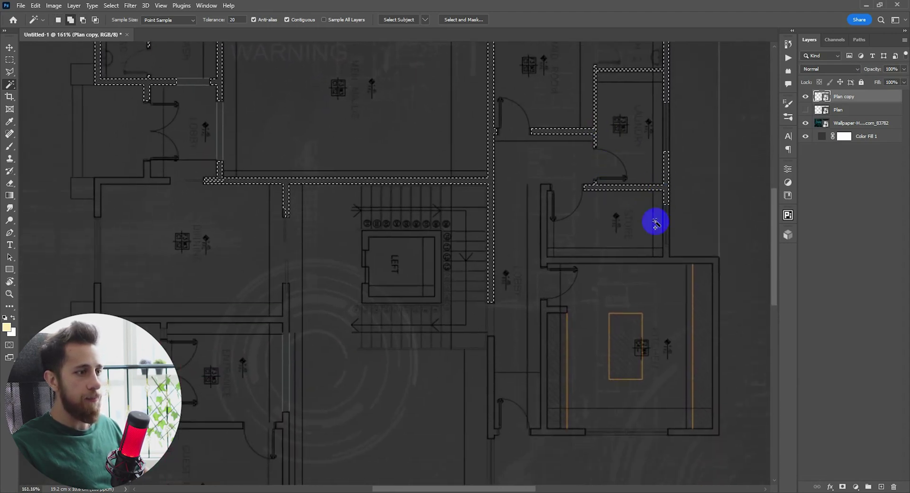
Add the kitchen and adjoining corridor walls to the selection, undoing the stray selection of the whole drawing
left_click(624, 260)
mouse_move(565, 294)
left_mouse_down()
mouse_move(580, 242)
mouse_move(569, 226)
left_mouse_up()
left_click(565, 260)
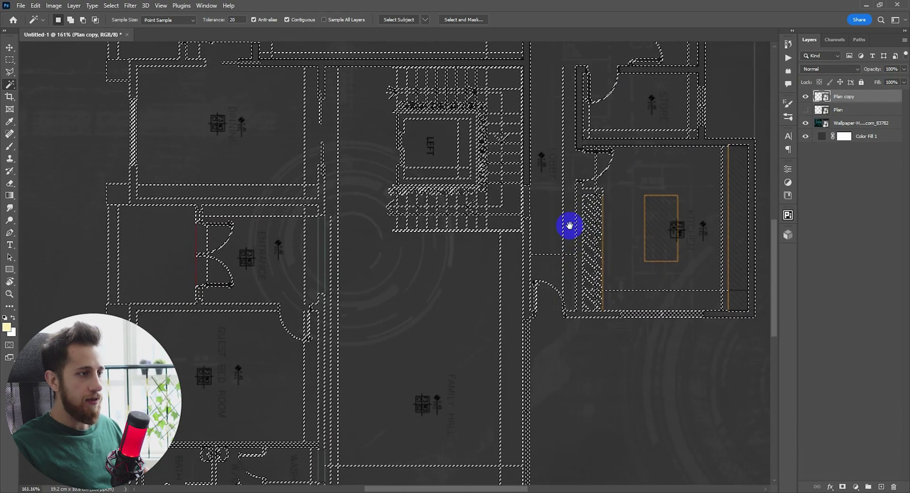
key("ctrl+z")
left_click(580, 191, "shift")
left_click(528, 260, "shift")
left_click_drag(526, 285, 564, 126)
Add the family hall's lower walls, the guest bedroom walls and the adjoining bathroom walls to the selection
left_click(554, 355, "shift")
left_click(384, 354, "shift")
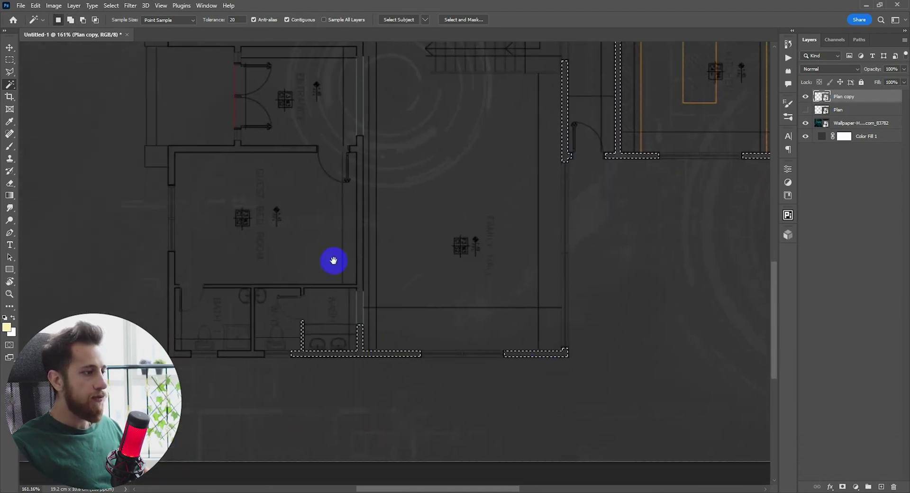
left_click_drag(333, 261, 376, 304)
left_click(404, 254, "shift")
left_click(339, 196, "shift")
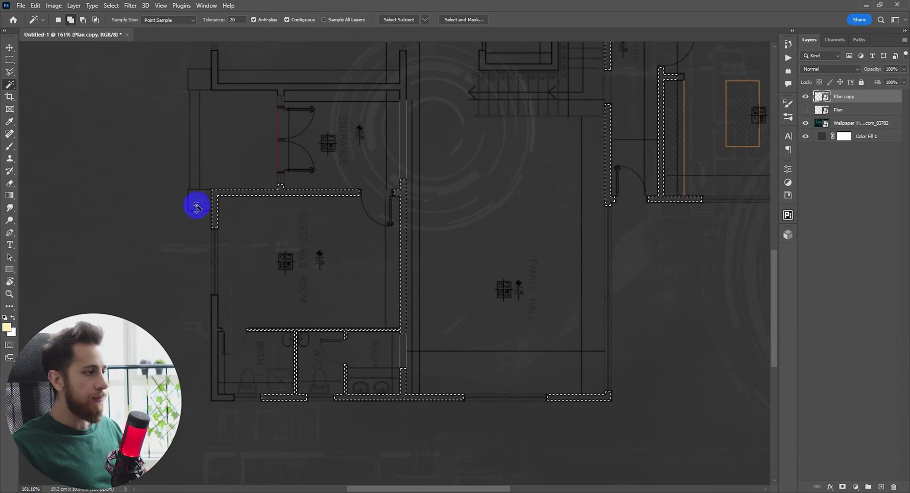
Add the dining room and entrance walls to the selection, completing the wall selection across the plan
scroll(278, 371, "up", 3)
scroll(278, 372, "right", 1)
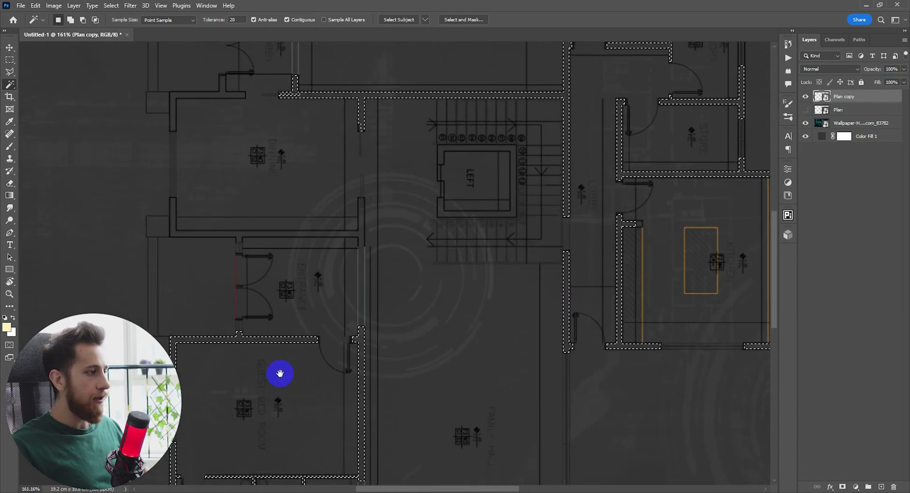
left_click(197, 235, "shift")
left_click_drag(209, 204, 201, 262)
left_click(169, 155, "shift")
mouse_move(384, 171)
left_mouse_down()
mouse_move(329, 349)
mouse_move(328, 308)
left_mouse_up()
scroll(328, 242, "down", 5)
scroll(350, 289, "up", 2)
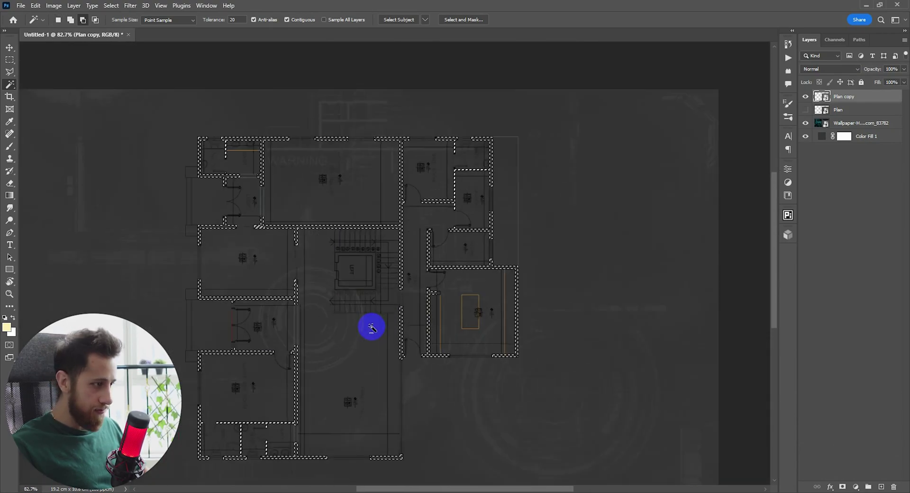
scroll(373, 328, "down", 2)
scroll(372, 328, "up", 2)
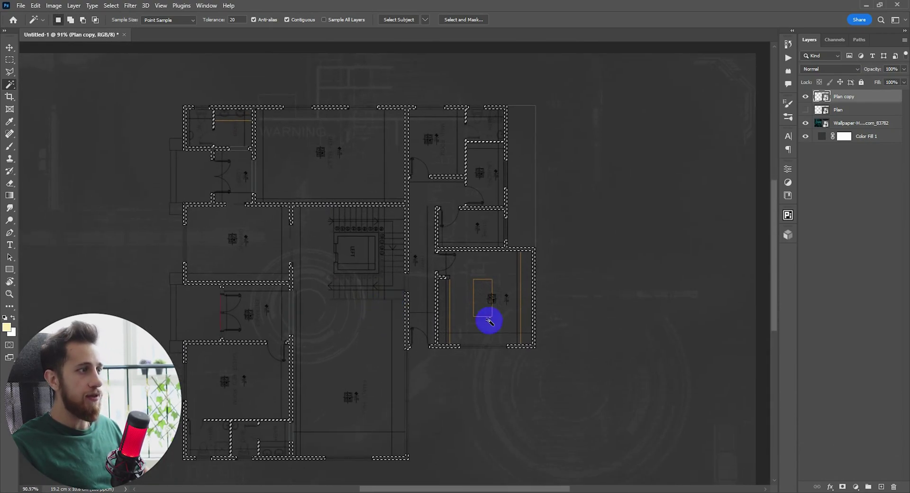
Fill the selected walls with a Solid Color fill layer in black (000000)
left_click(856, 486)
left_click(858, 318)
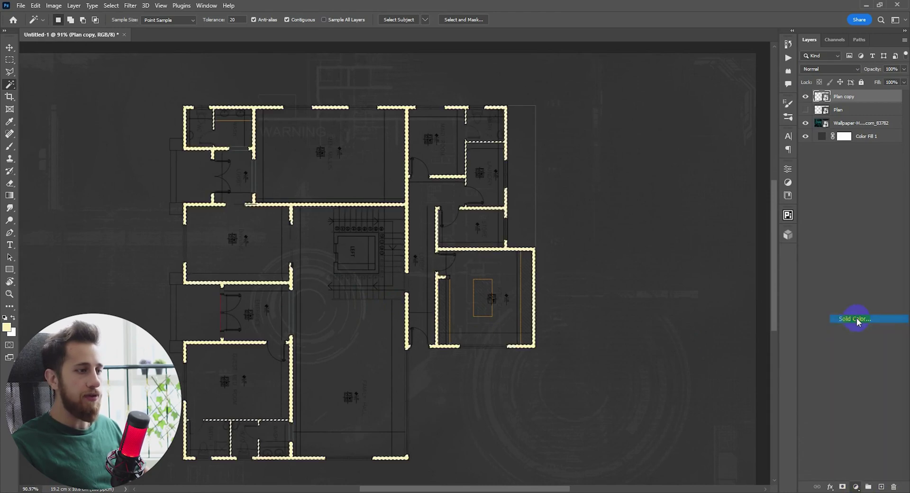
left_click_drag(236, 134, 107, 199)
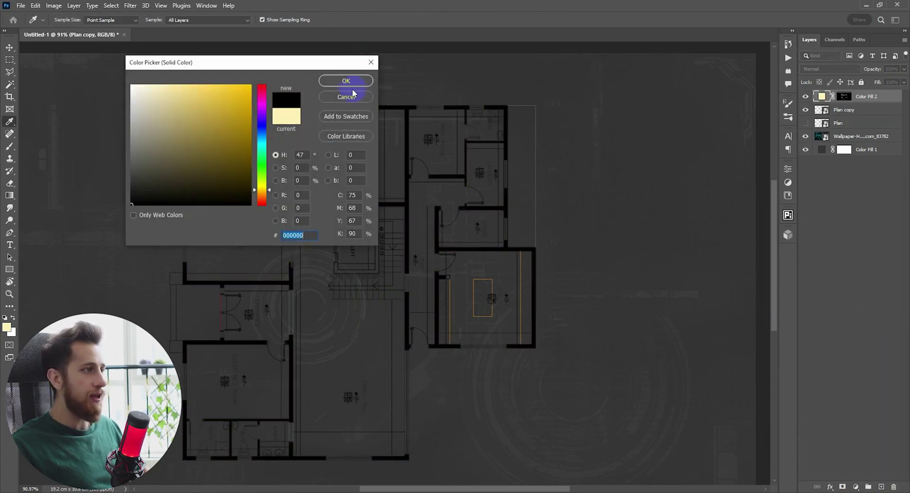
left_click(351, 83)
Merge the black wall fill layer with the Plan copy layer
left_click(880, 110)
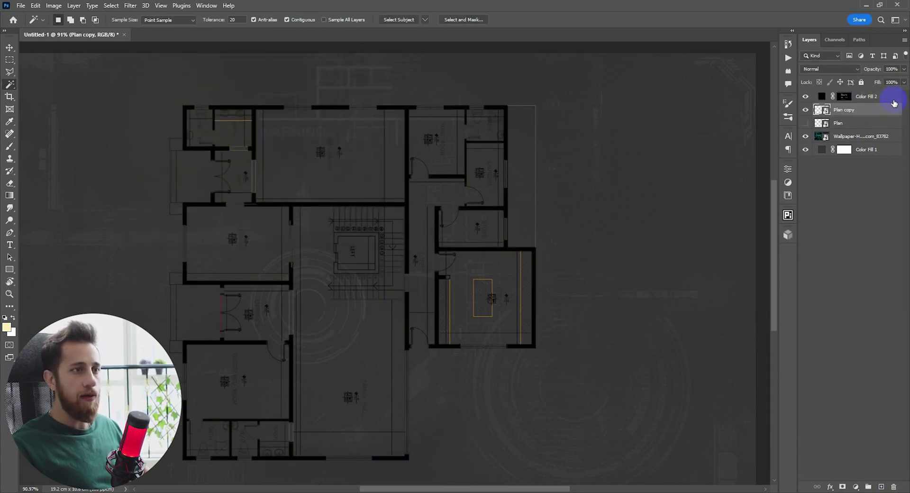
left_click(893, 102, "shift")
key("ctrl+e")
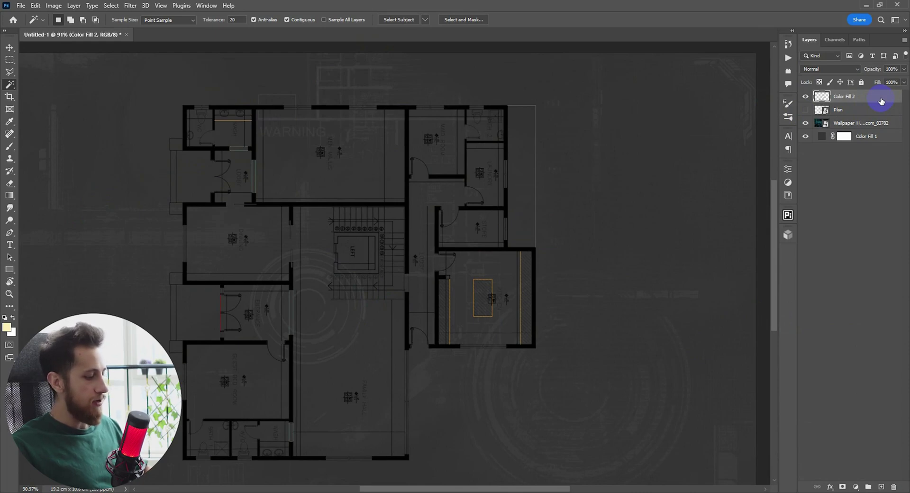
Duplicate the merged Color Fill 2 layer and hide the original, keeping the duplicate visible
key("ctrl+j")
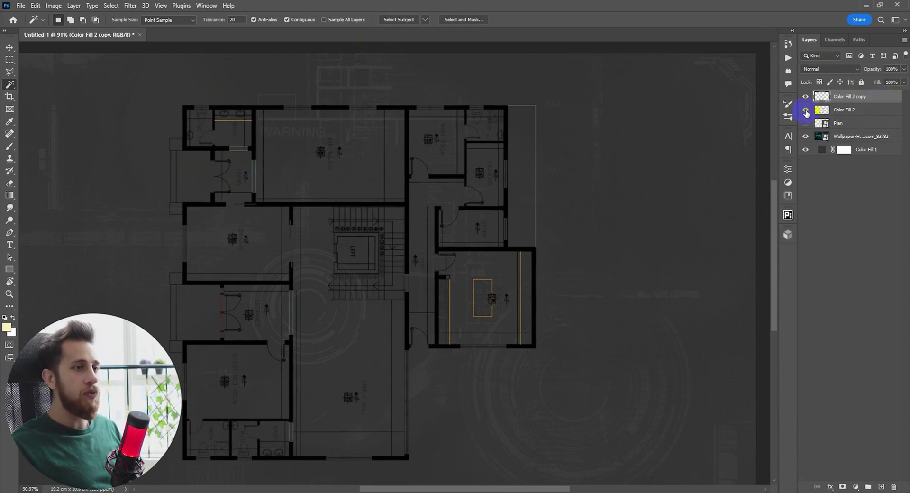
left_click(883, 111)
left_click(805, 111)
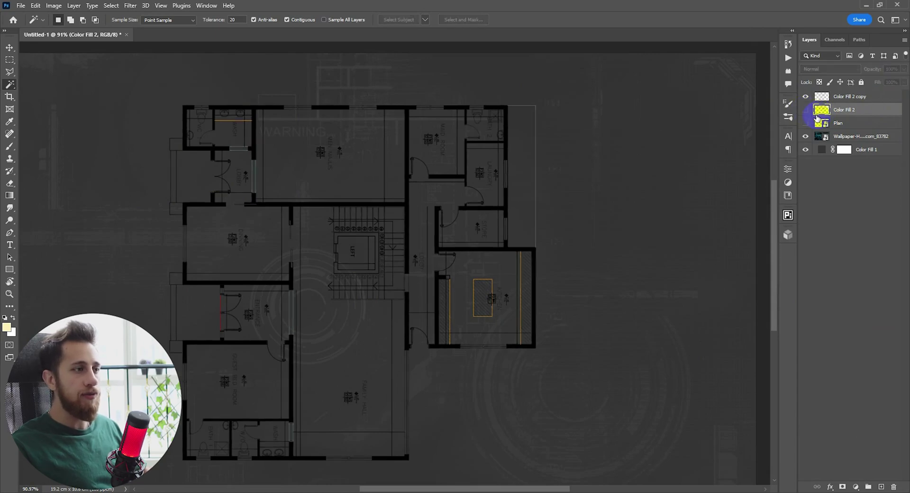
left_click(877, 102)
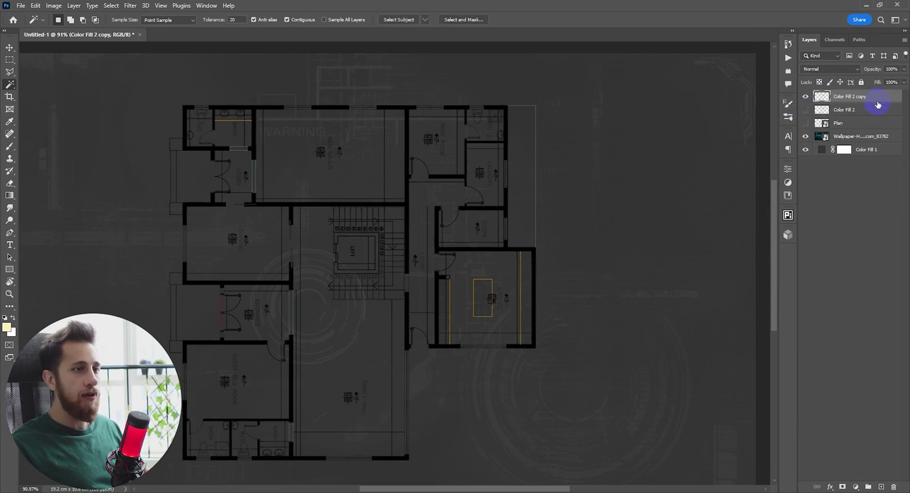
left_click(806, 97)
left_click(806, 97)
left_click(805, 96)
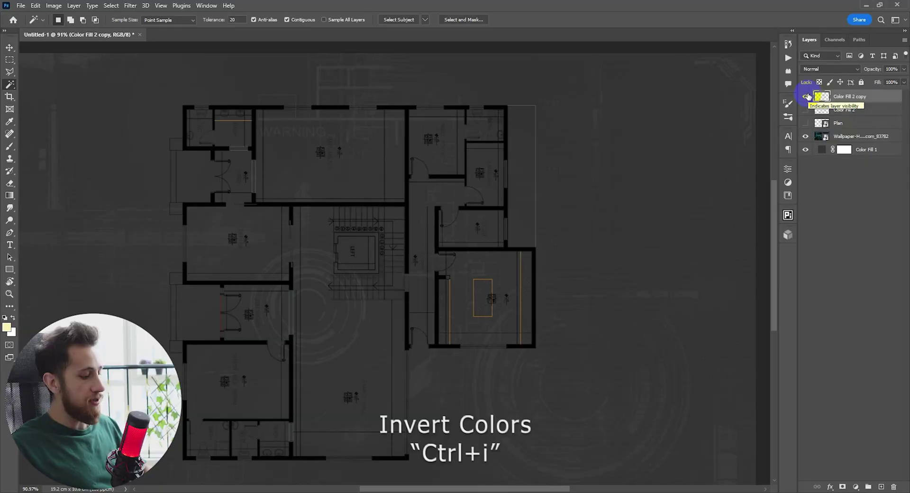
Invert the colors of the Color Fill 2 copy layer to turn its black walls and lines white
key("ctrl+i")
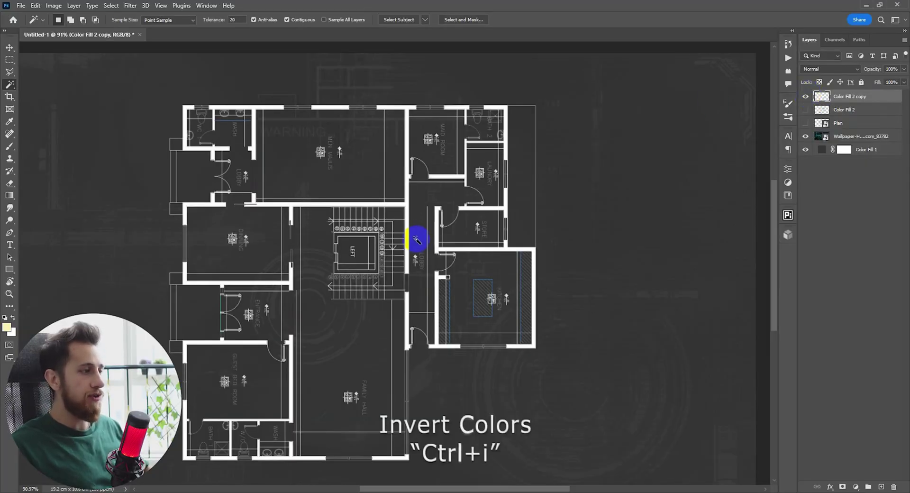
scroll(425, 240, "down", 7)
scroll(426, 244, "up", 5)
left_click_drag(438, 257, 470, 250)
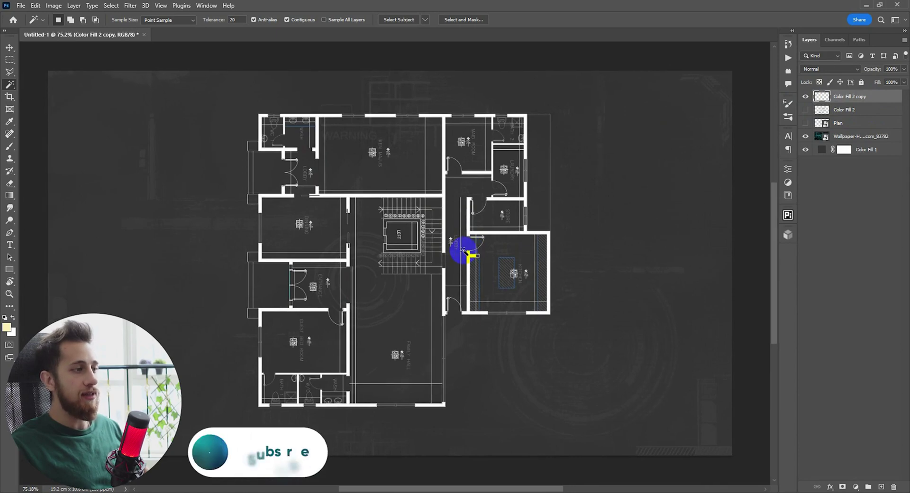
Show the black Color Fill 2 layer and offset it about 50 px right and 39 px down as a shadow
left_click(846, 110)
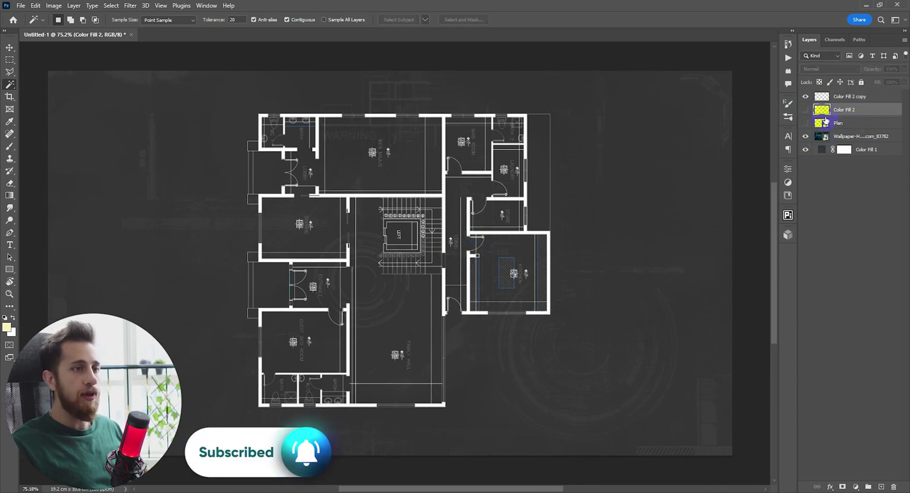
left_click(805, 109)
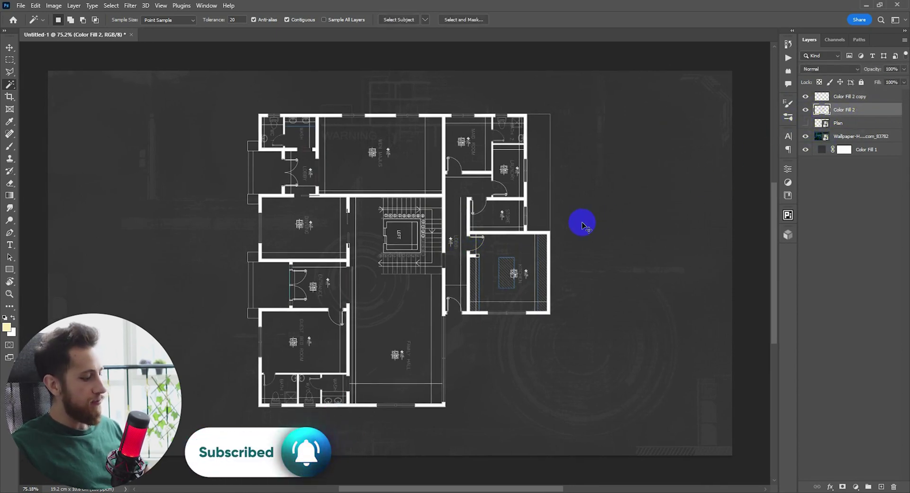
key("ctrl+t")
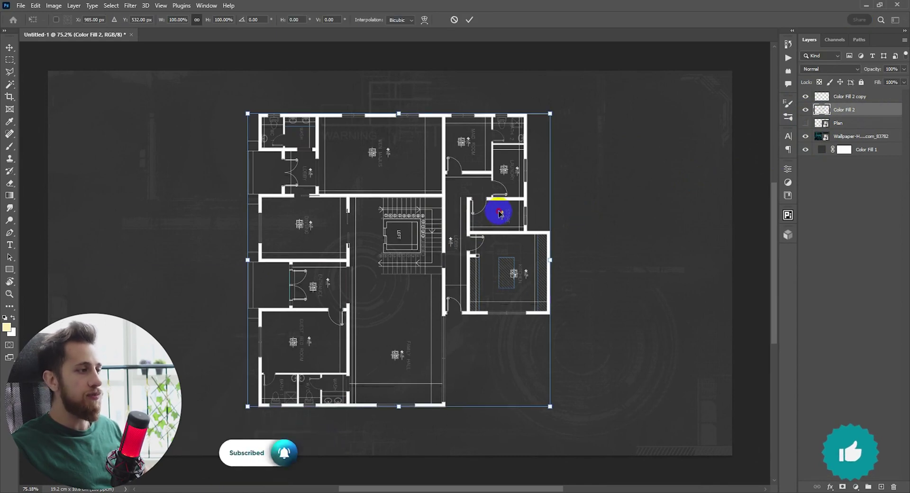
left_click_drag(498, 213, 517, 226)
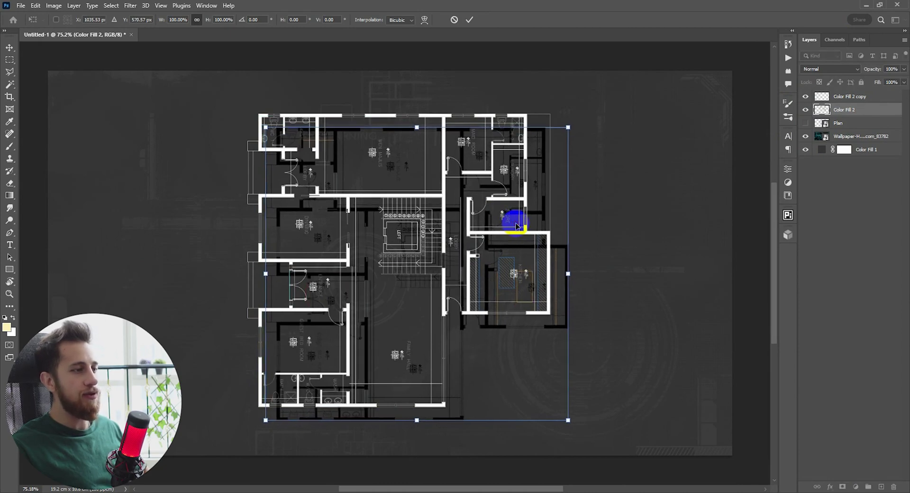
key("Return")
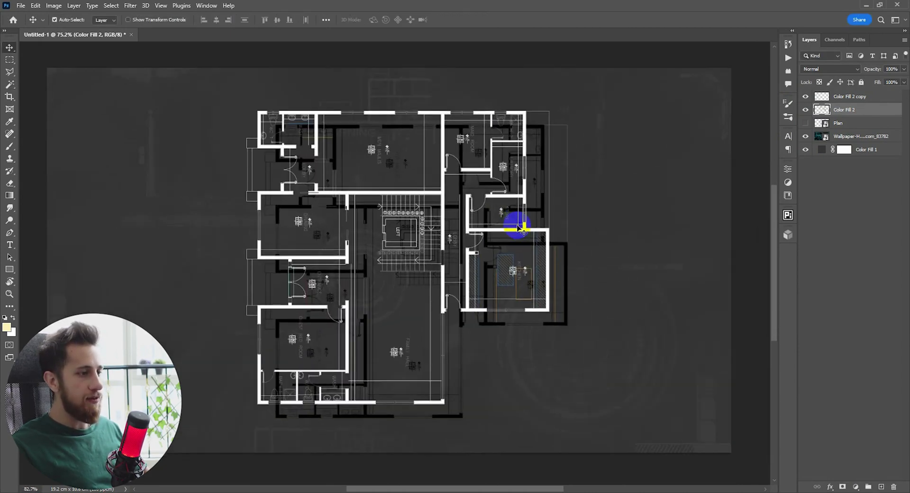
Set the offset black Color Fill 2 layer's opacity to 43% and compare it with the white plan hidden and shown
scroll(517, 227, "up", 1)
left_click_drag(518, 227, 564, 227)
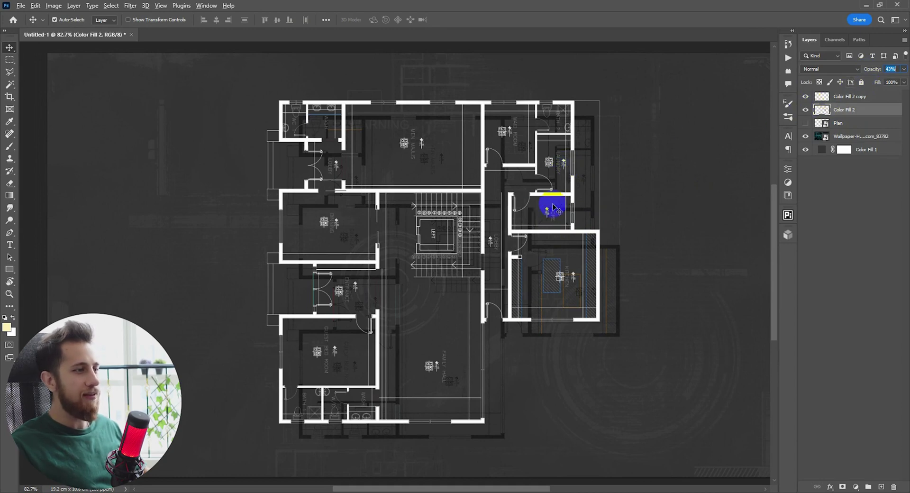
scroll(581, 182, "down", 11)
scroll(578, 188, "up", 9)
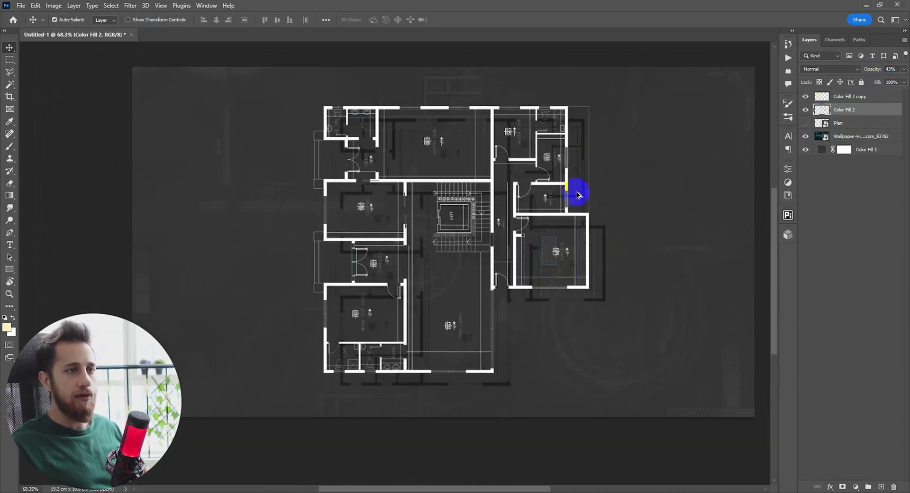
left_click_drag(607, 200, 558, 209)
scroll(440, 189, "up", 1)
left_click_drag(489, 192, 483, 190)
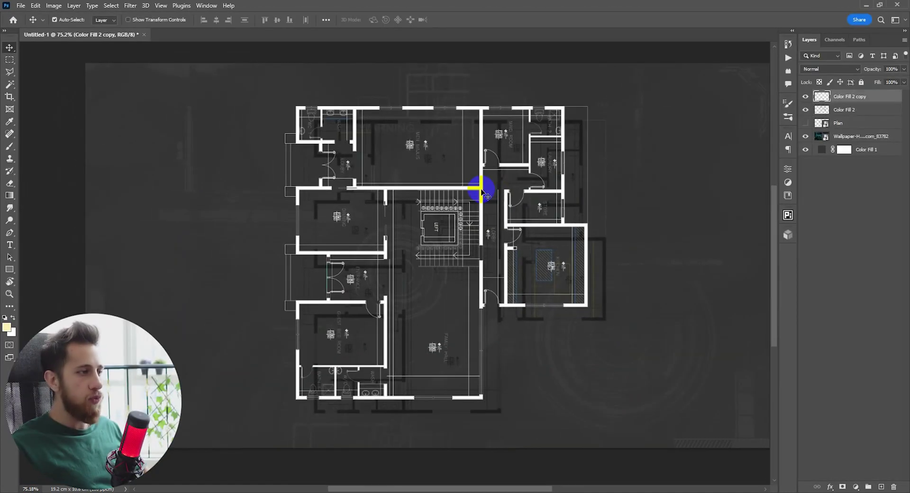
left_click(806, 97)
left_click(805, 96)
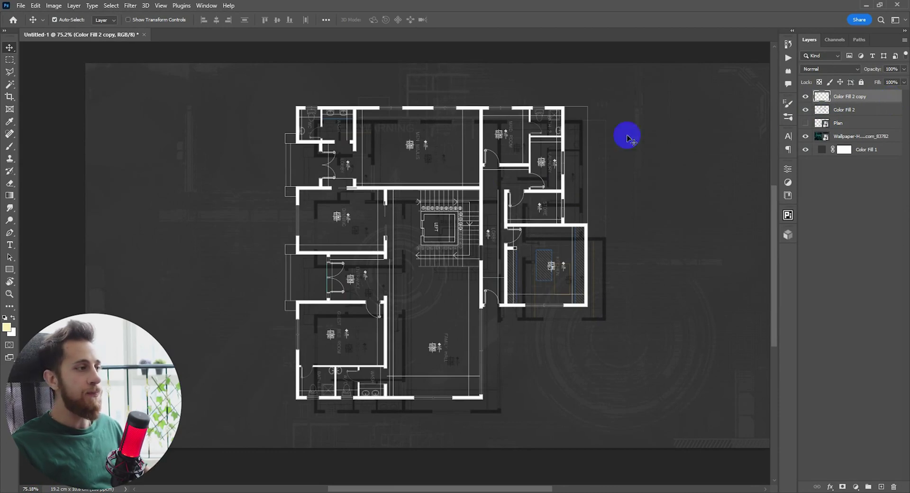
scroll(471, 185, "down", 3)
scroll(472, 186, "up", 2)
left_click(826, 125)
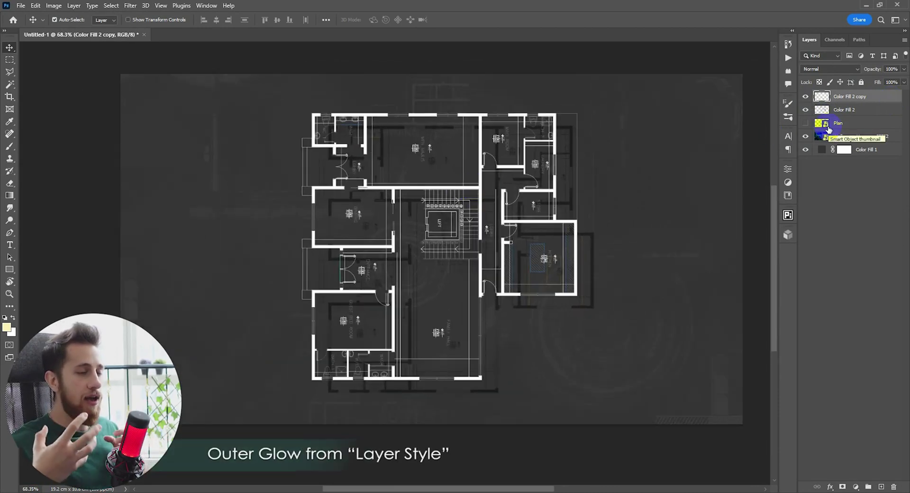
Add an Outer Glow layer style to the Color Fill 2 copy layer
double_click(893, 99)
left_click_drag(274, 51, 316, 59)
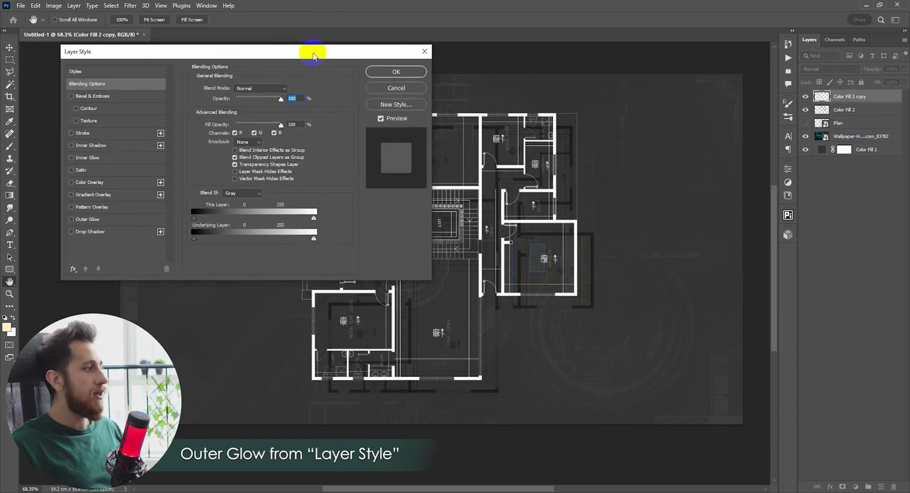
left_click(90, 220)
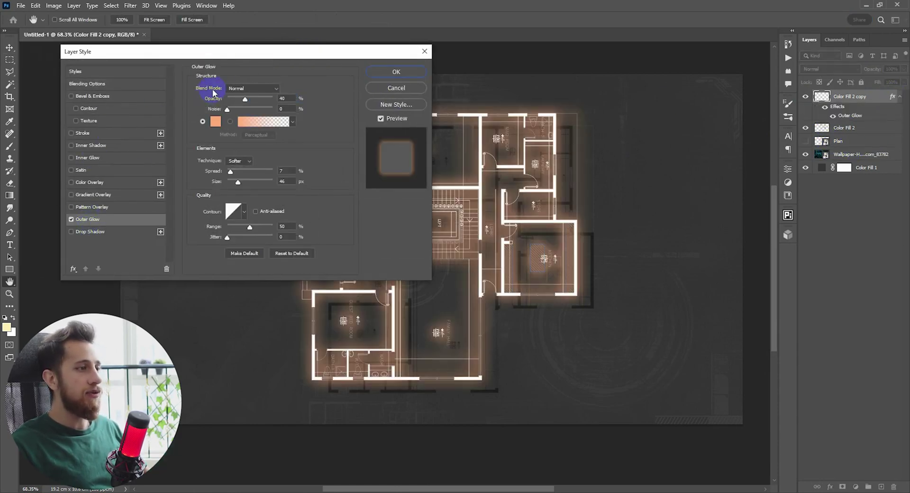
left_click_drag(224, 50, 188, 63)
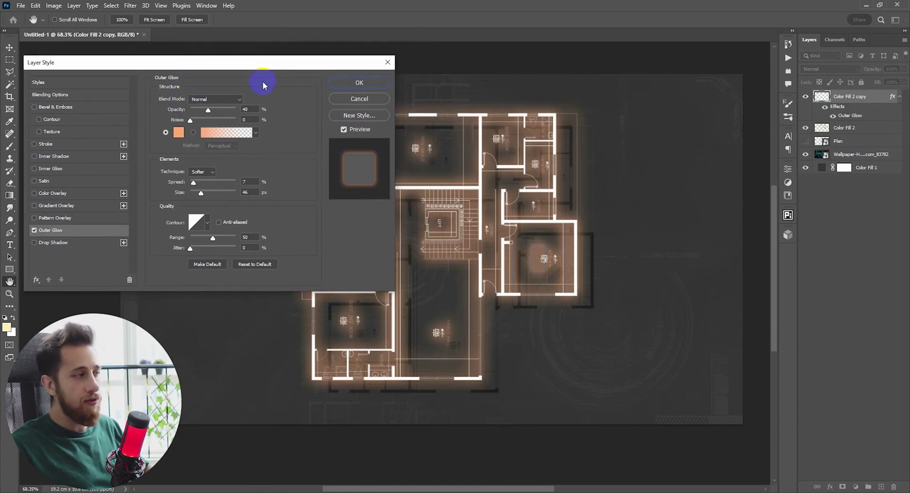
Change the outer glow color to a light purple-magenta after trying pink and red hues
left_click(179, 132)
left_click(261, 102)
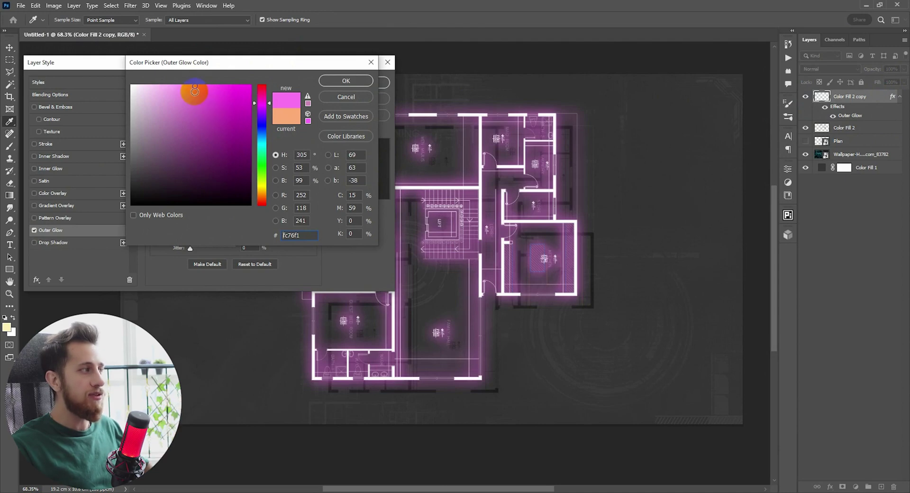
left_click_drag(262, 103, 263, 90)
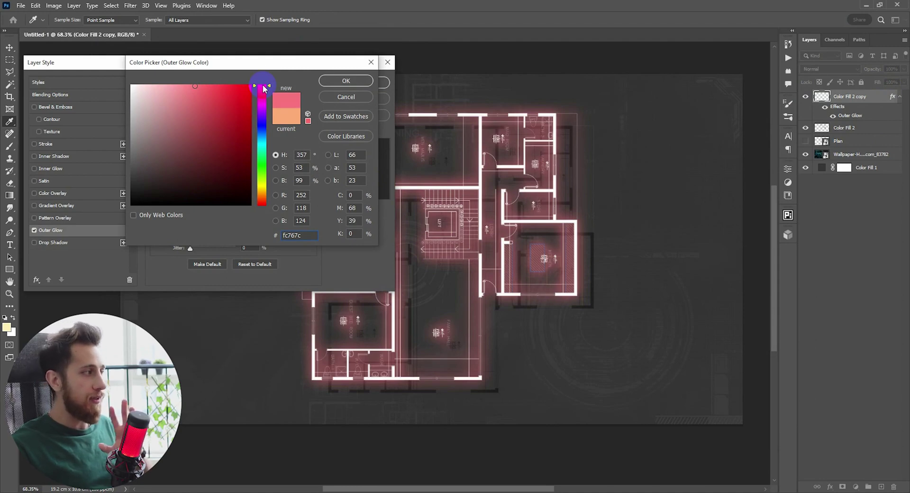
left_click_drag(264, 89, 263, 115)
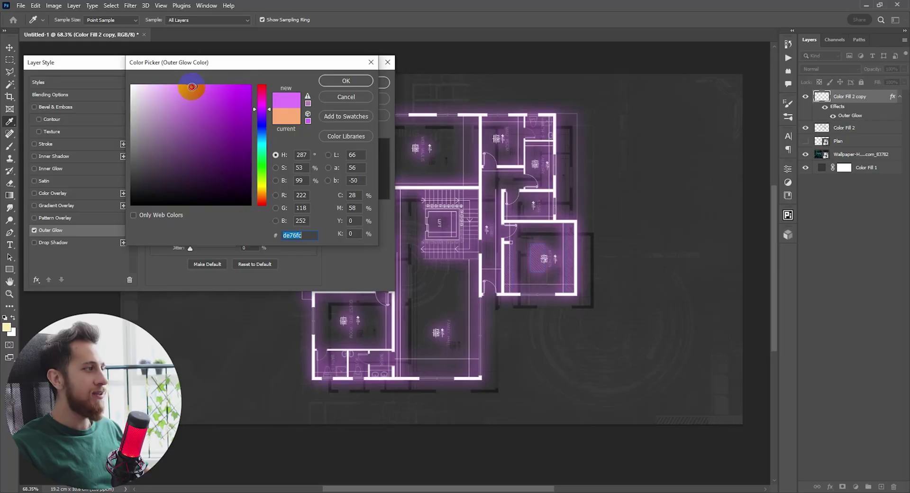
left_click_drag(188, 86, 179, 88)
left_click(346, 81)
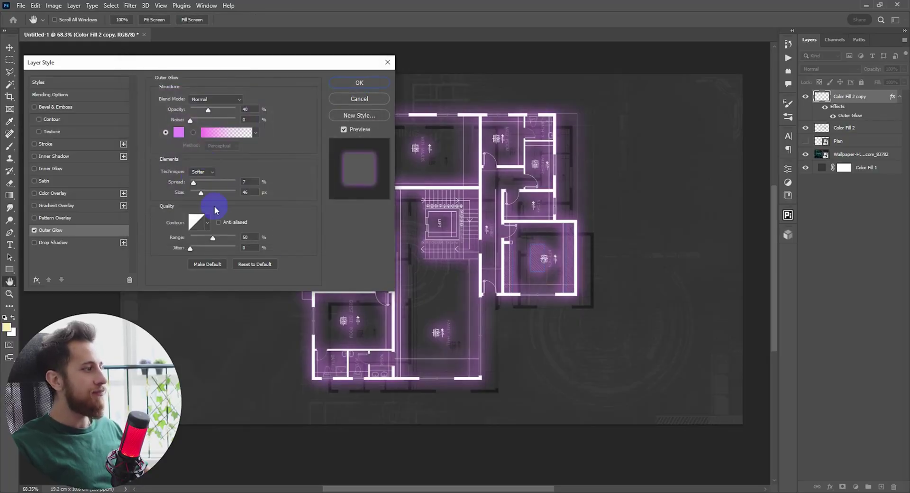
Reduce the outer glow's size to 18 px, set its opacity to 36%, and apply the layer style
left_click_drag(206, 198, 197, 195)
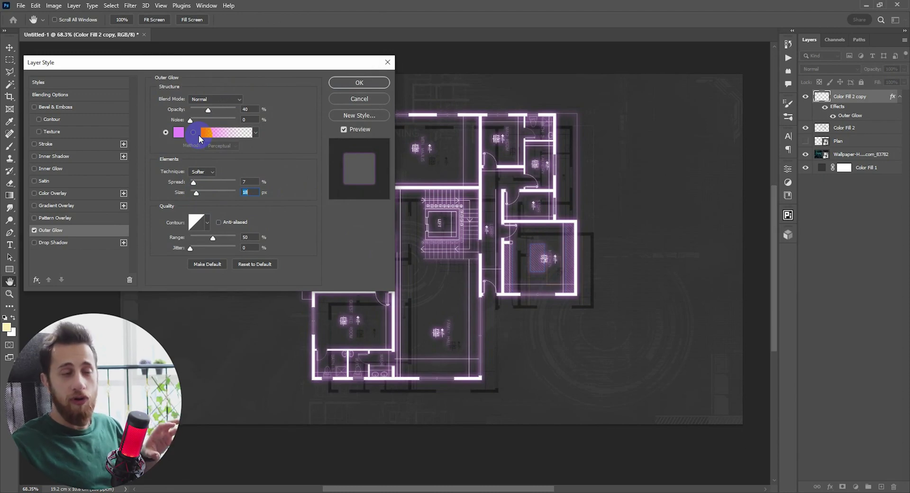
left_click(213, 134)
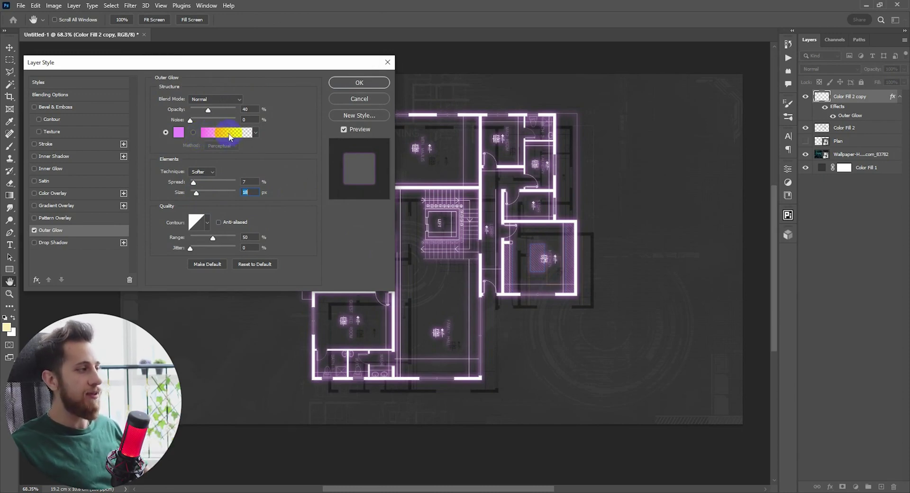
left_click_drag(213, 110, 239, 113)
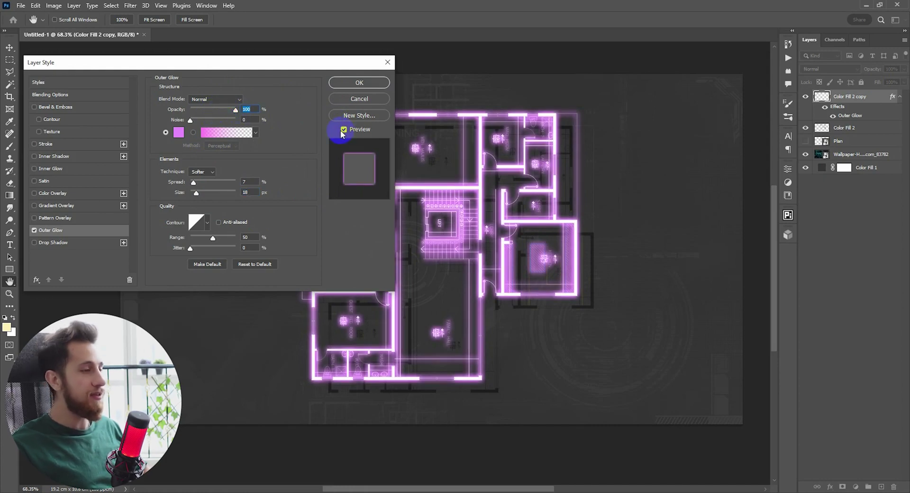
left_click_drag(236, 113, 208, 114)
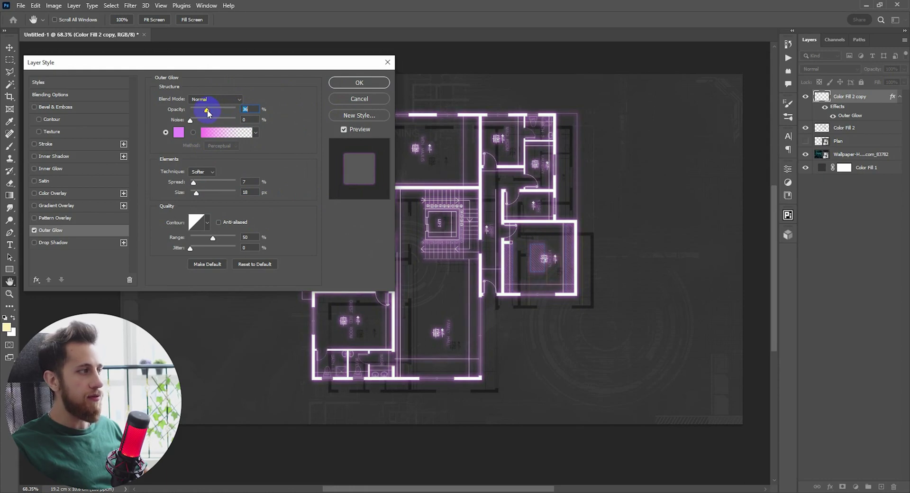
left_click(365, 85)
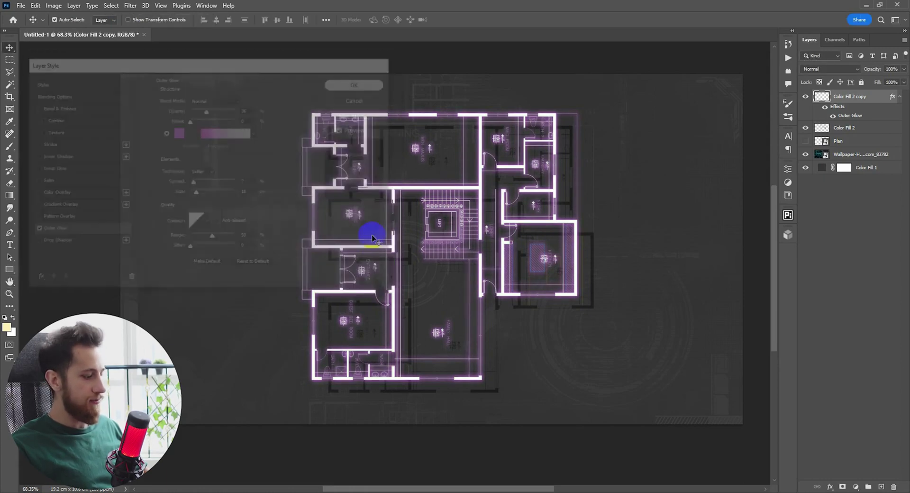
Examine the purple-glowing floor plan and its offset shadow both up close and from farther out
scroll(379, 253, "down", 3)
scroll(436, 263, "up", 3)
scroll(436, 262, "up", 1)
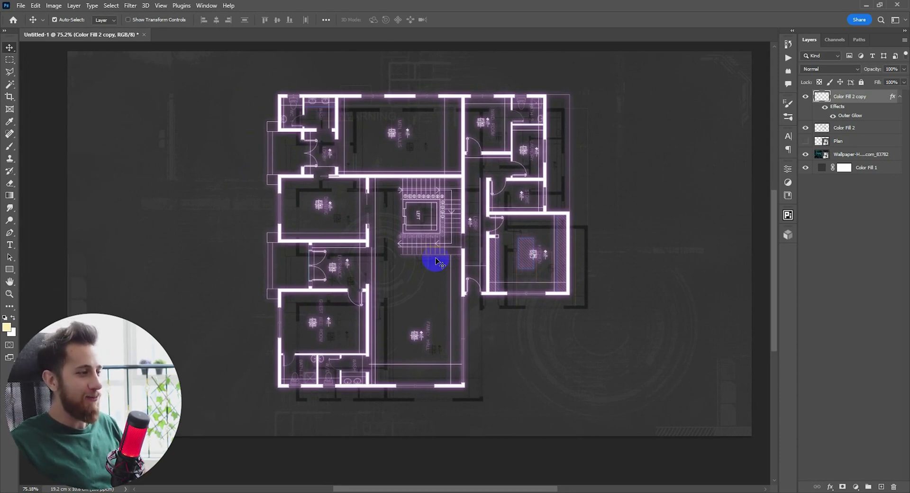
scroll(436, 242, "down", 5)
scroll(433, 241, "up", 3)
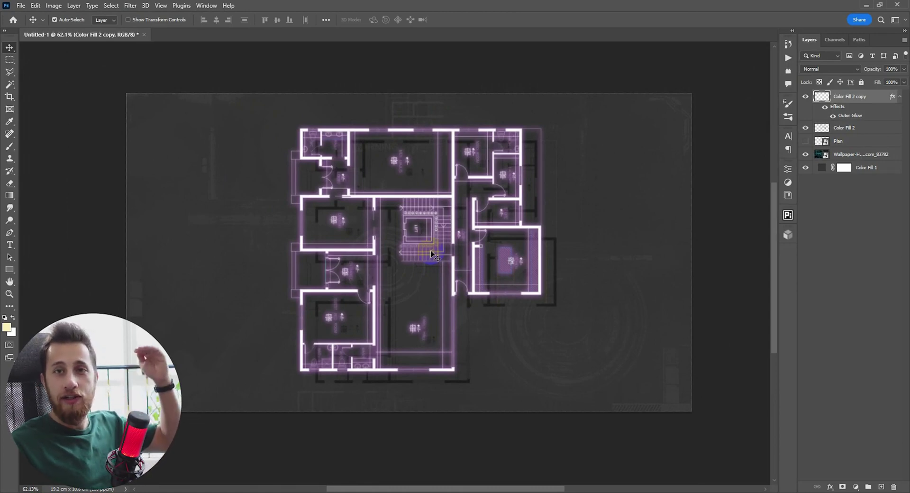
scroll(435, 256, "down", 3)
scroll(421, 249, "up", 2)
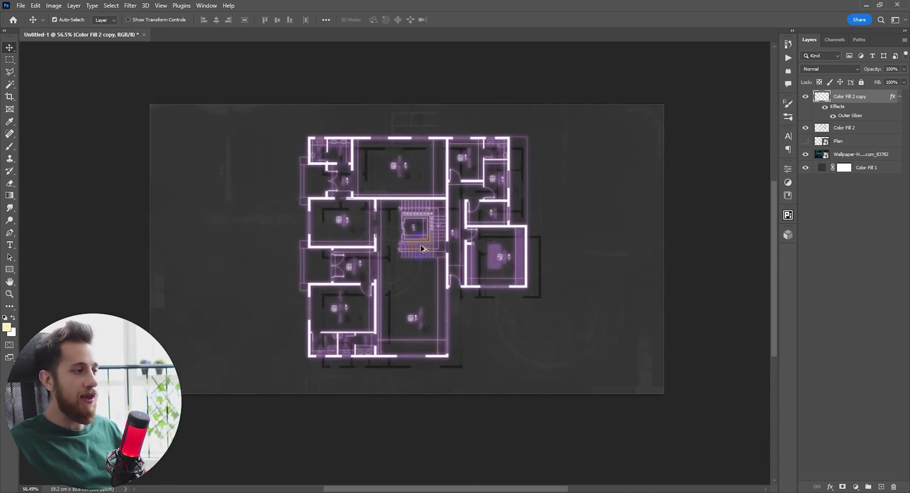
scroll(430, 229, "up", 1)
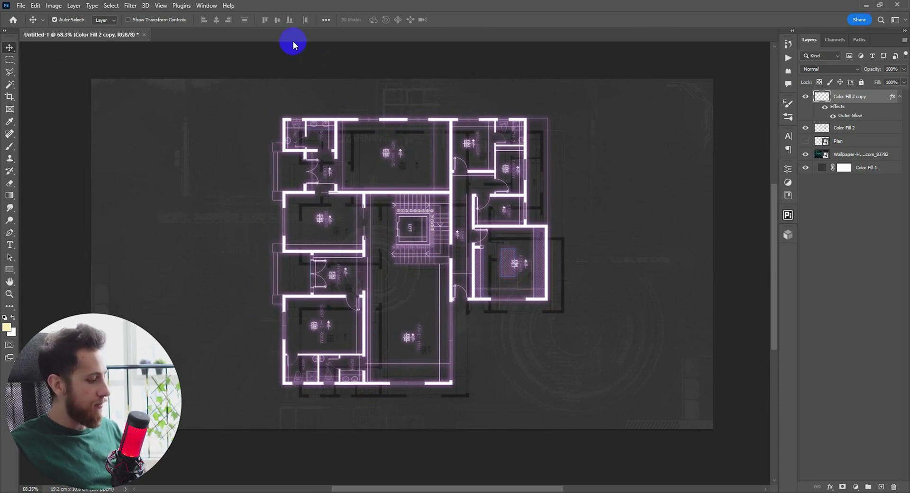
Create a new A4 document, 210 x 297 mm at 70 pixels/centimeter, and unlock its white background layer
key("ctrl+alt+n")
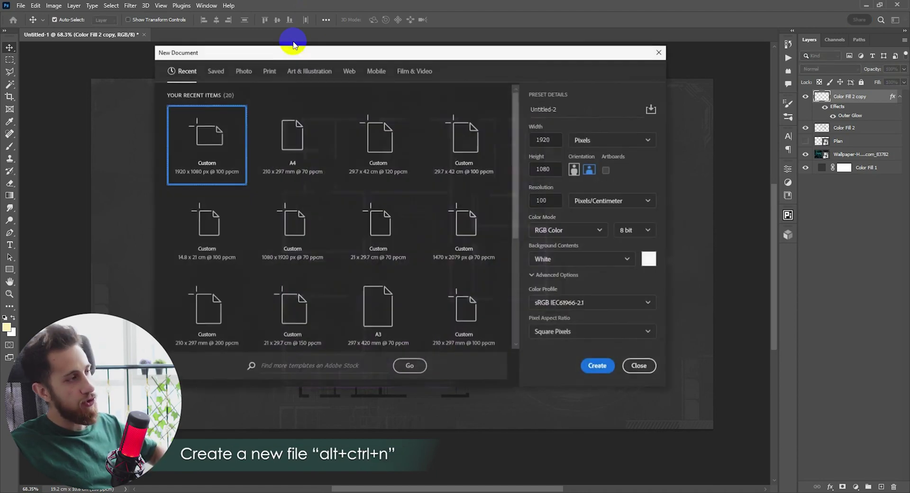
left_click(282, 156)
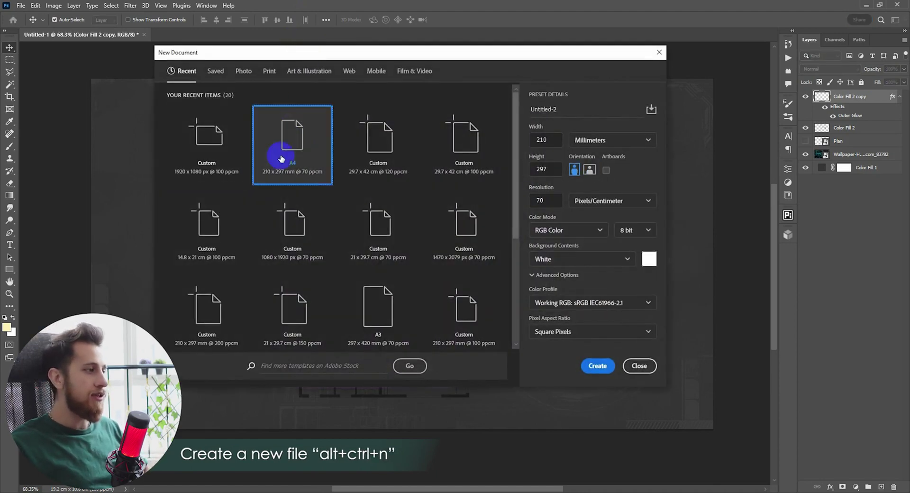
left_click(599, 367)
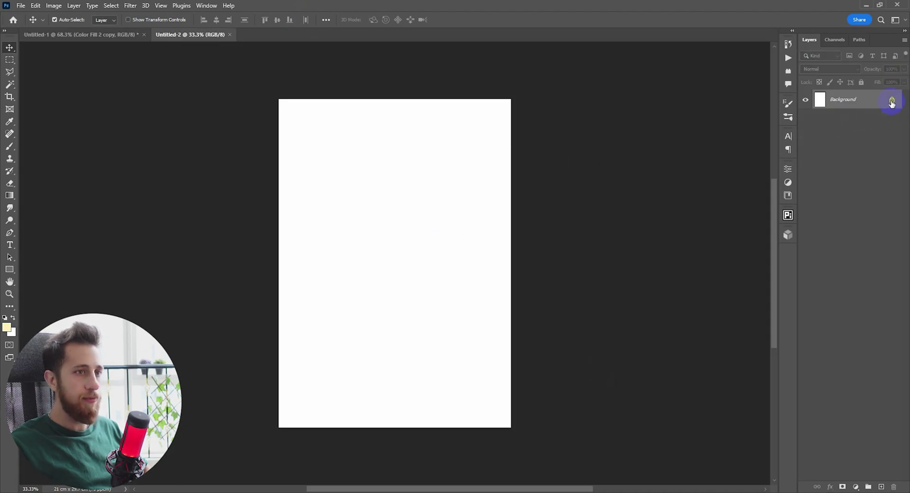
left_click(892, 101)
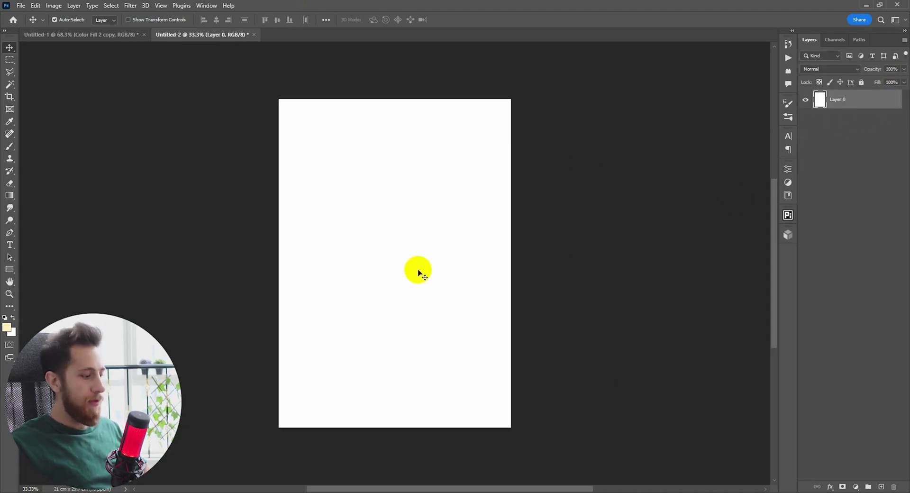
Select a thin horizontal strip about 1330 px long across the page and fill it with a black Solid Color layer
key("m")
scroll(416, 263, "up", 3)
left_click_drag(249, 237, 529, 242)
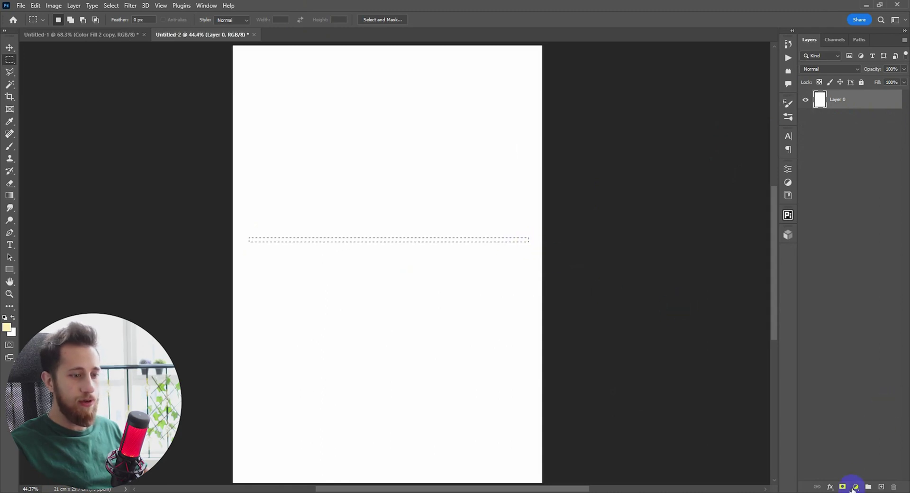
left_click_drag(855, 487, 878, 327)
left_click(876, 326)
left_click_drag(172, 180, 98, 225)
left_click(350, 83)
key("v")
scroll(398, 239, "down", 1)
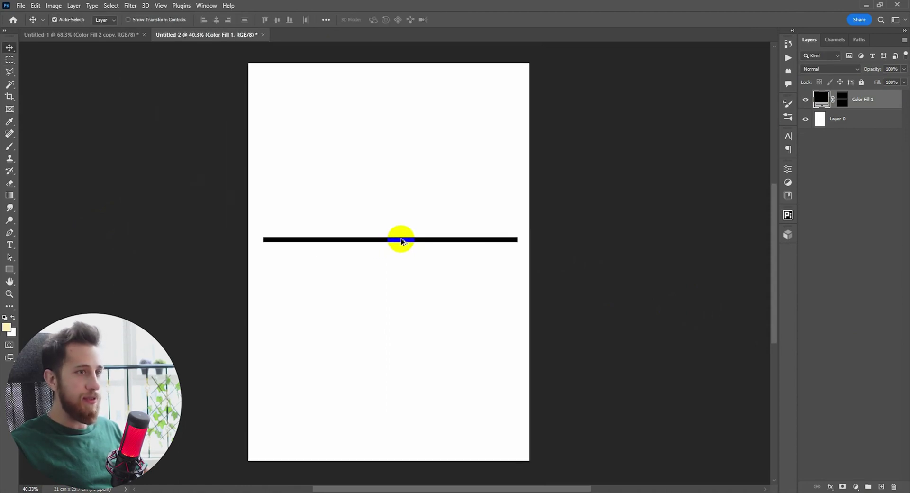
Hide the white Layer 0 and crop the canvas to a narrow band around the black line
left_click(806, 120)
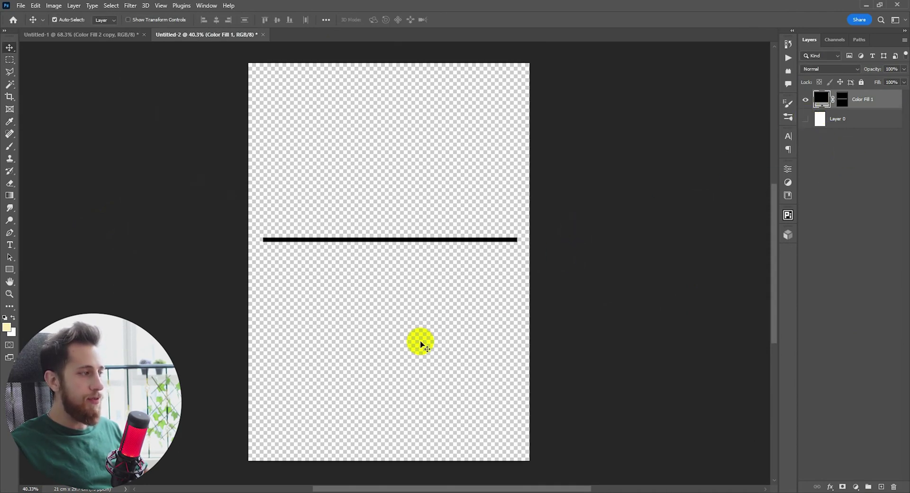
key("c")
left_click_drag(397, 460, 404, 363)
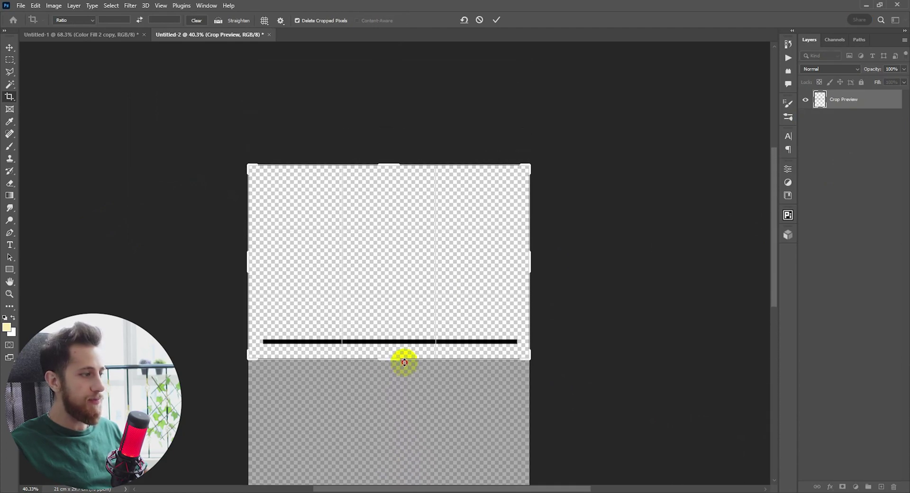
left_click_drag(388, 160, 392, 243)
key("Return")
key("v")
scroll(416, 274, "up", 5)
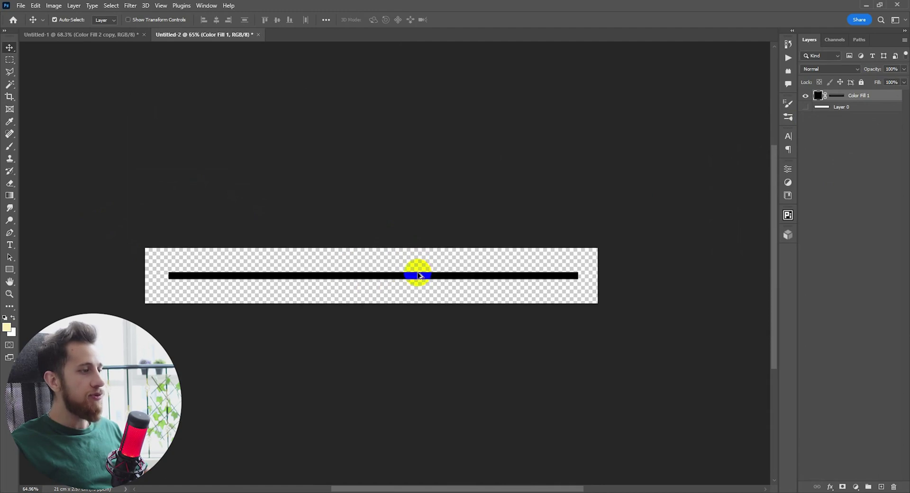
scroll(418, 275, "up", 1)
Define the black line as a new brush preset
left_click(34, 6)
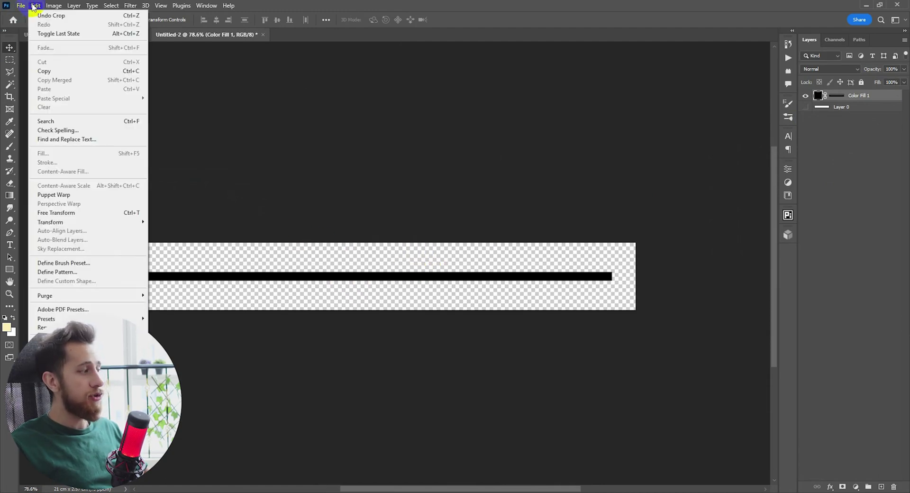
left_click(73, 264)
left_click_drag(89, 173, 189, 175)
key("Return")
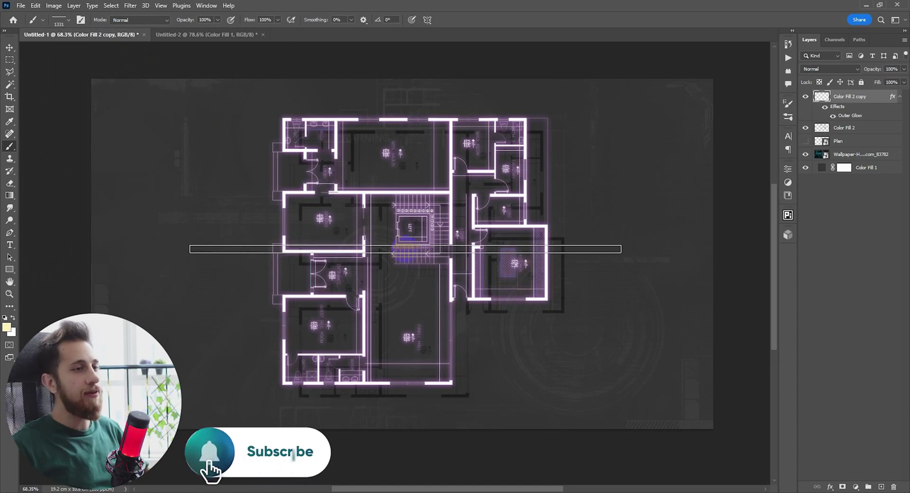
Back in Untitled-1, compare the plan with its glowing layer hidden and shown, then add a layer mask to Color Fill 2 copy with black as foreground
left_click_drag(404, 244, 561, 214)
left_click(805, 96)
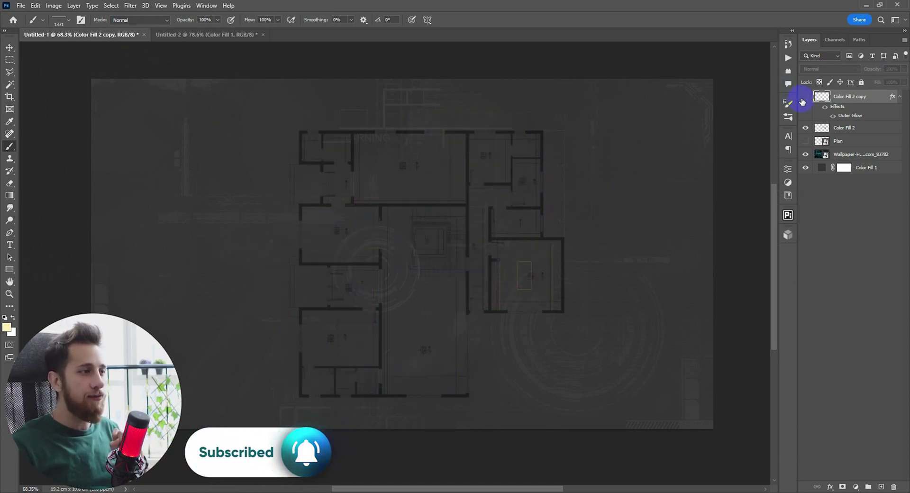
left_click(804, 98)
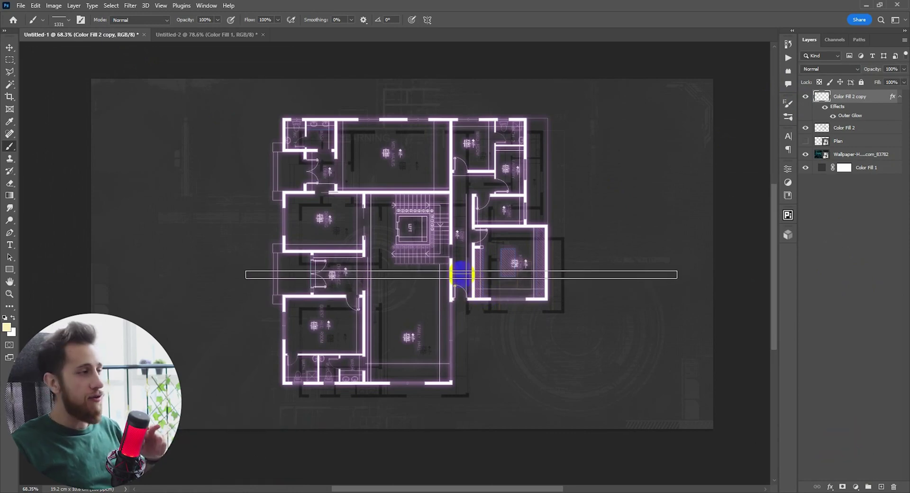
left_click(844, 486)
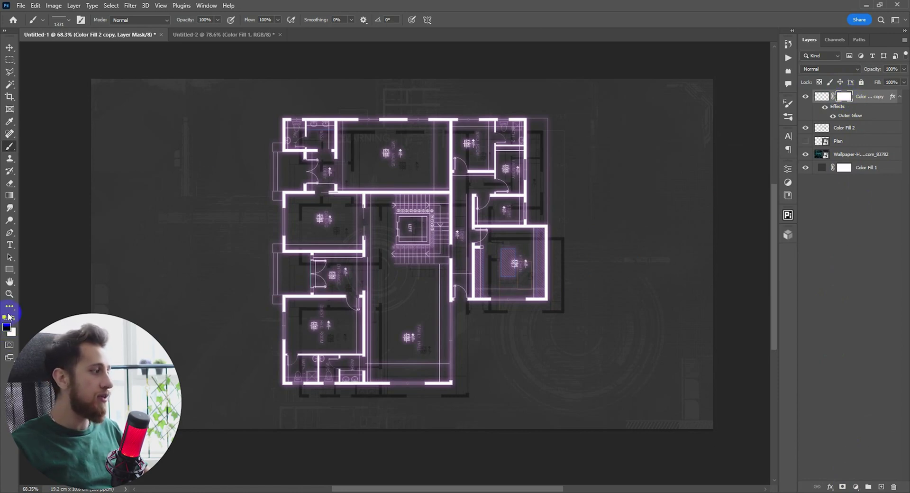
key("d")
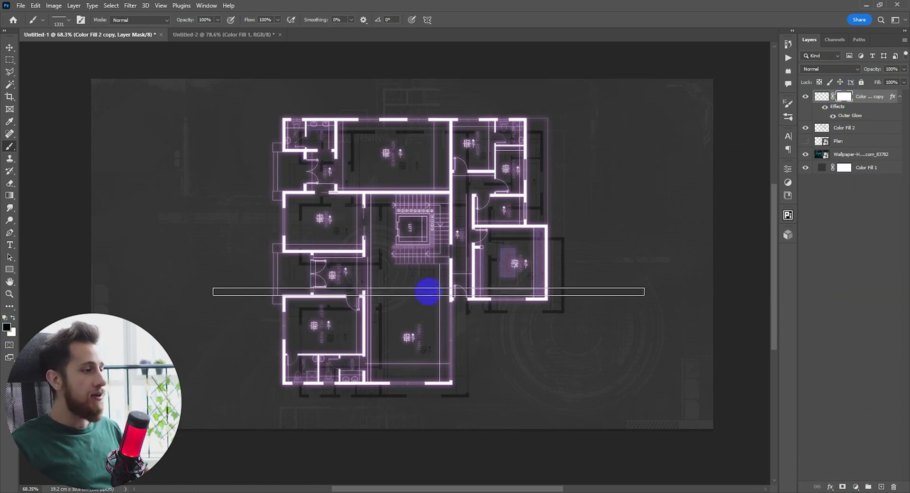
Flatten the 1331 px line brush's roundness and paint black upward on the mask to hide the lower part of the glowing plan
right_click(398, 277)
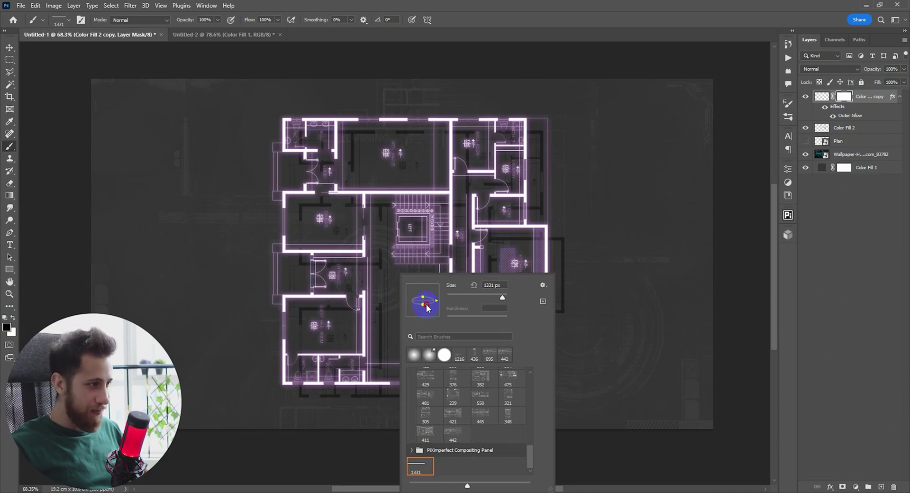
mouse_move(426, 307)
left_mouse_down()
mouse_move(379, 318)
mouse_move(410, 313)
left_mouse_up()
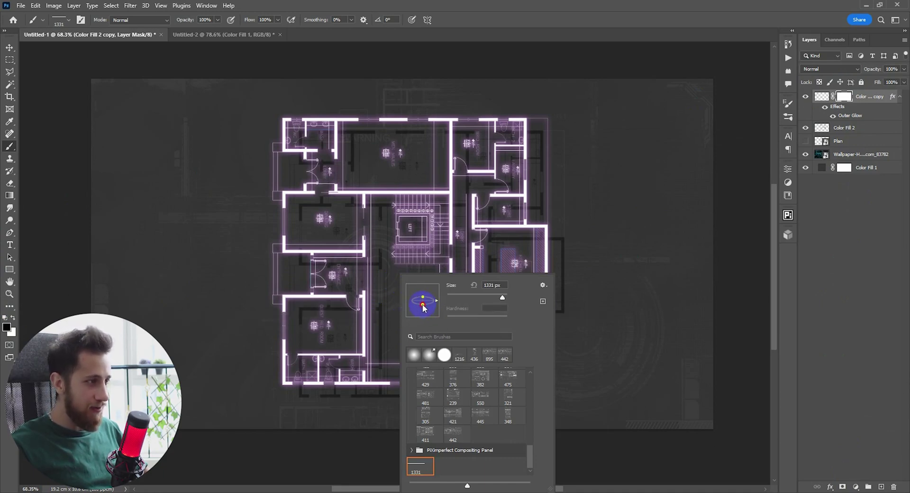
left_click(354, 326)
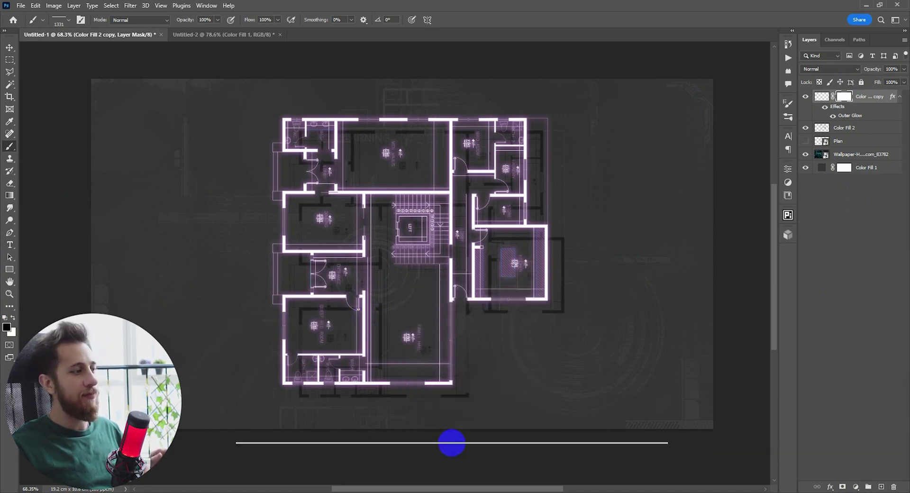
left_click_drag(446, 410, 443, 215)
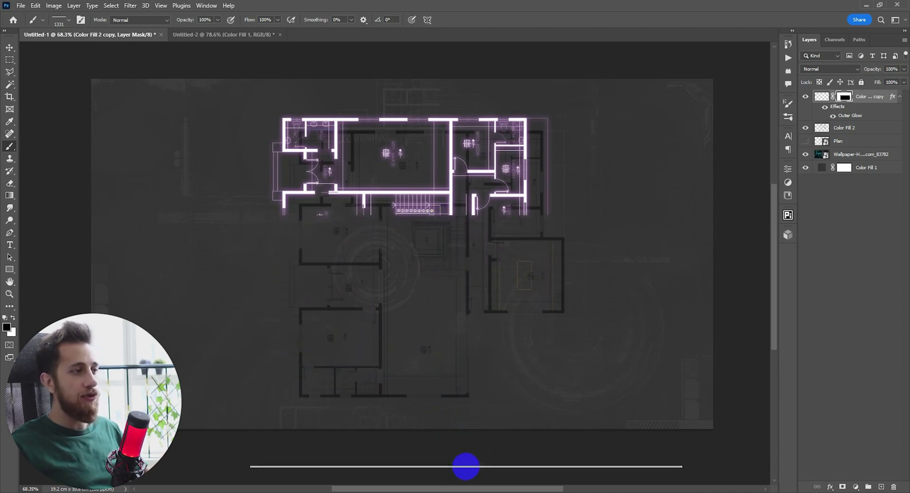
Undo the solid black mask stroke and set the line brush's spacing to 79%
key("ctrl+z")
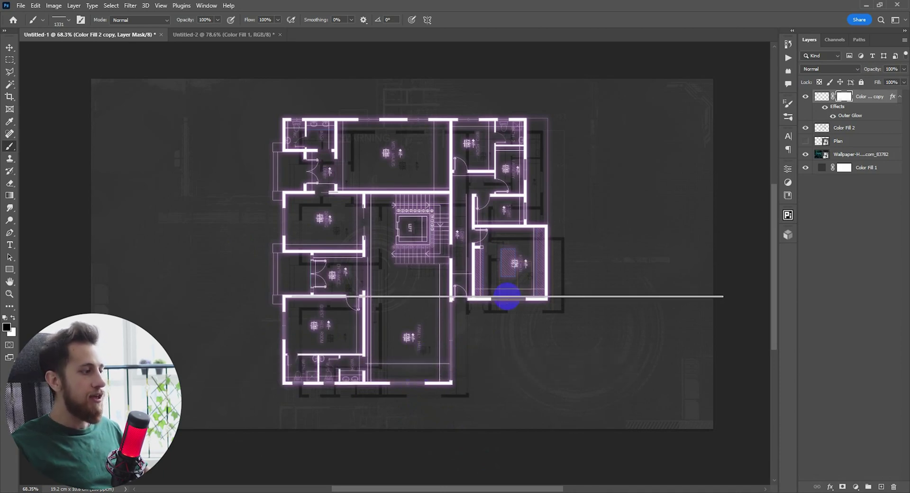
key("F5")
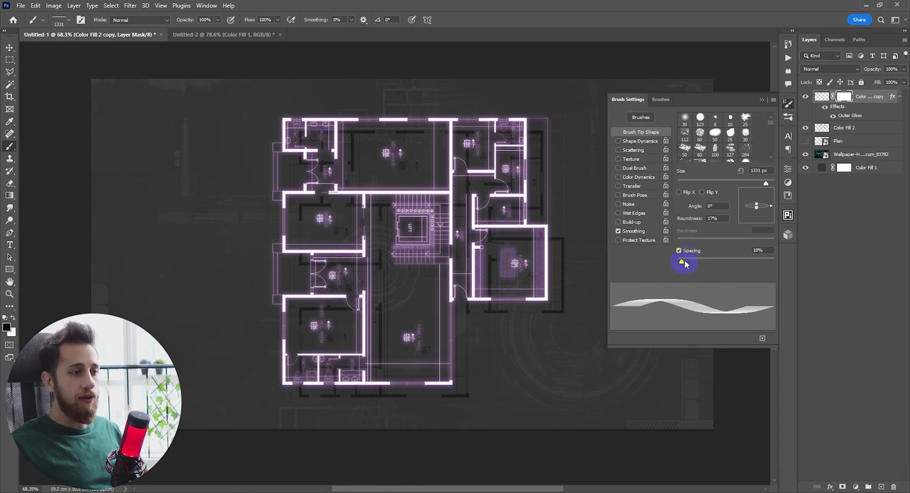
left_click_drag(683, 260, 702, 260)
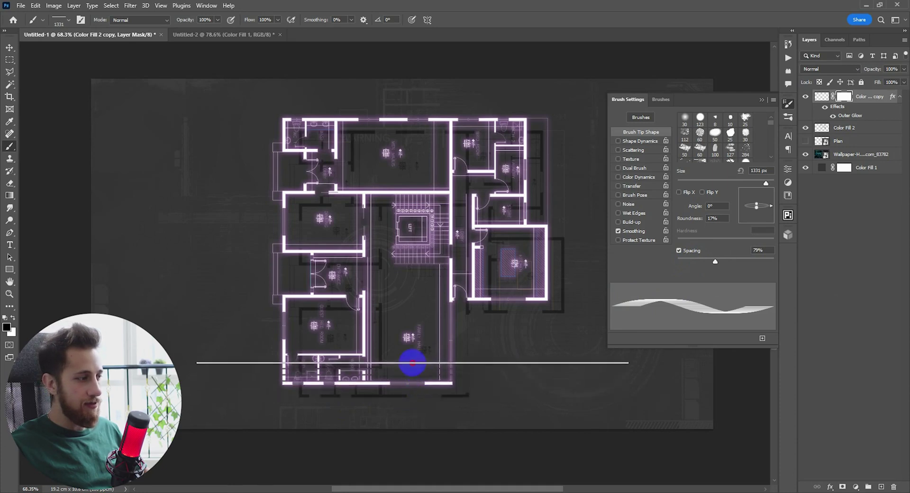
Test the spaced line brush up the mask, undo the stroke, and flatten the brush's roundness to 6%
left_click_drag(412, 363, 412, 229)
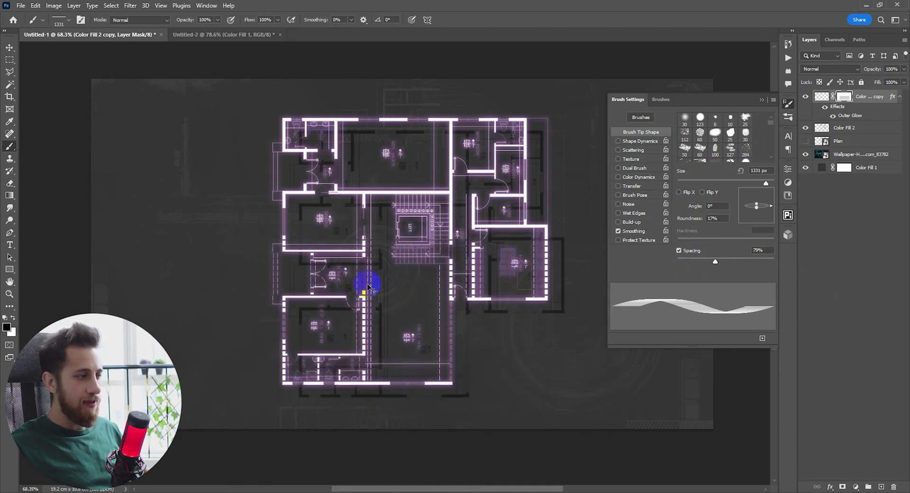
key("ctrl+z")
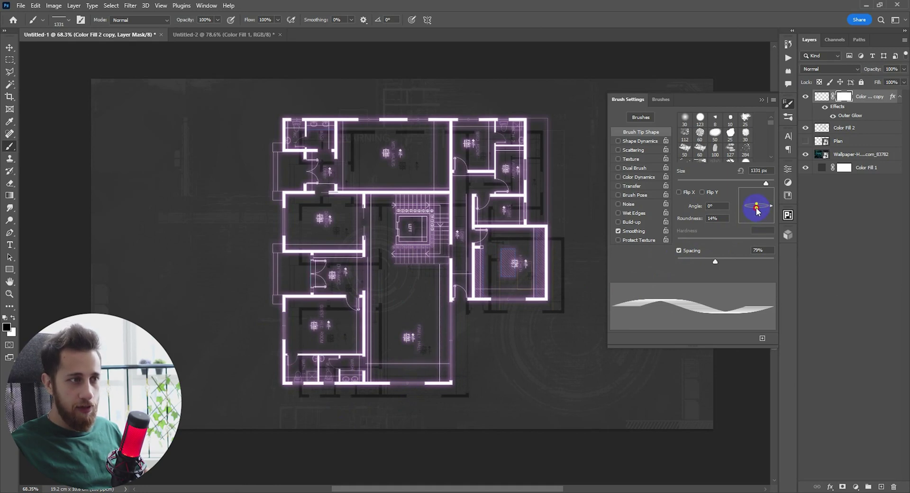
left_click_drag(757, 211, 757, 210)
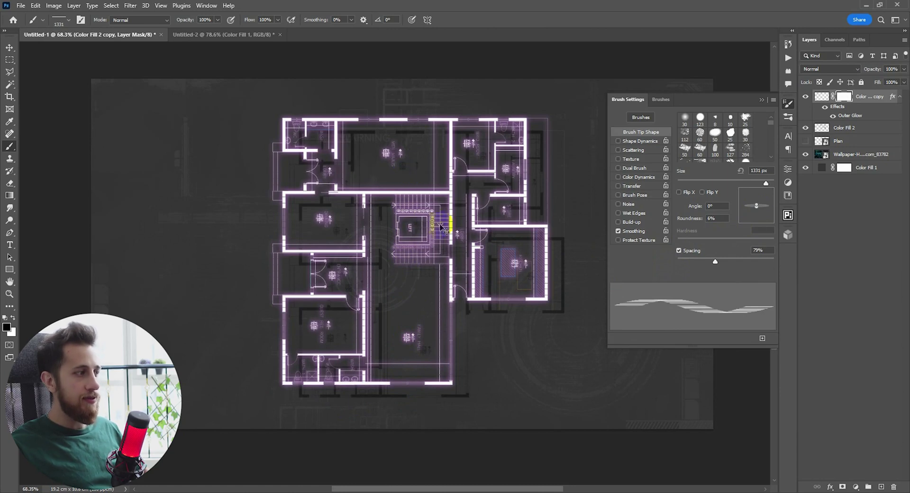
Reduce the line brush's spacing to 29%, undoing the test stroke made on the mask along the way
left_click(721, 267)
left_click_drag(710, 264, 706, 262)
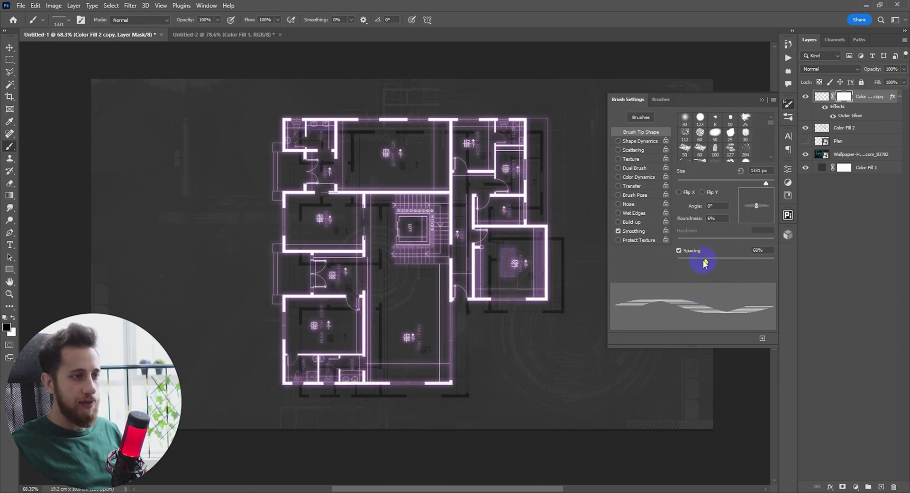
left_click_drag(699, 264, 690, 261)
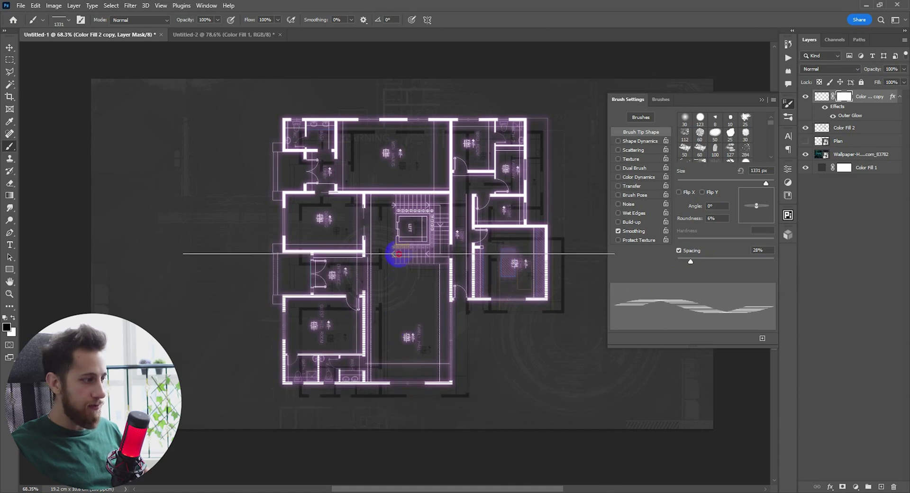
key("ctrl+z")
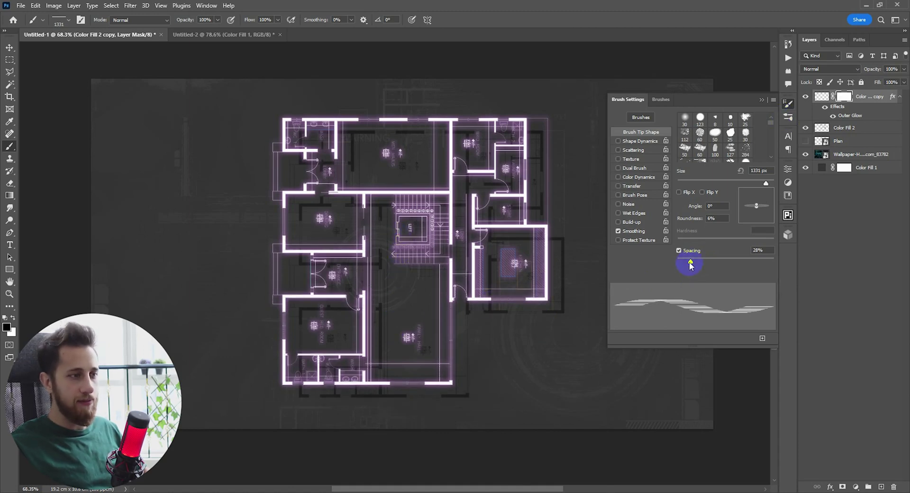
left_click_drag(690, 264, 691, 261)
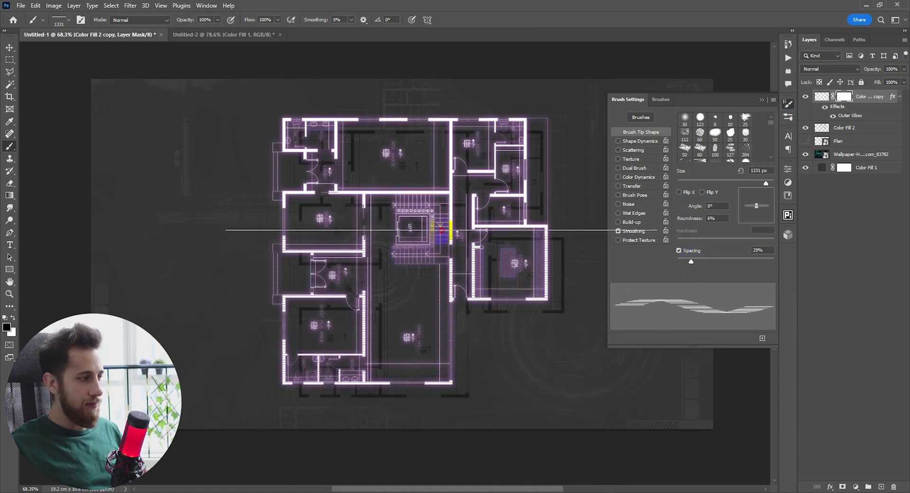
left_click(764, 101)
Paint black over the whole plan's height on the Color Fill 2 copy mask to cut the glowing walls into fine stripes
scroll(402, 283, "down", 5)
scroll(406, 314, "up", 5)
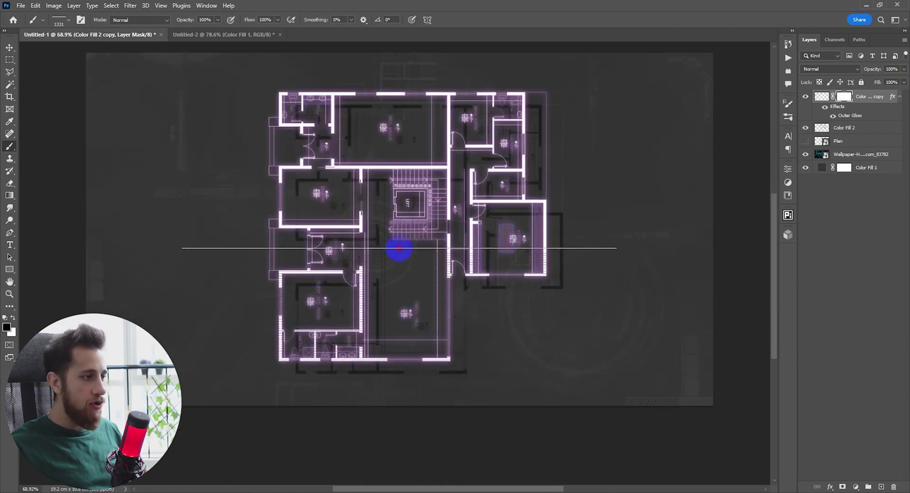
left_click_drag(394, 92, 392, 69)
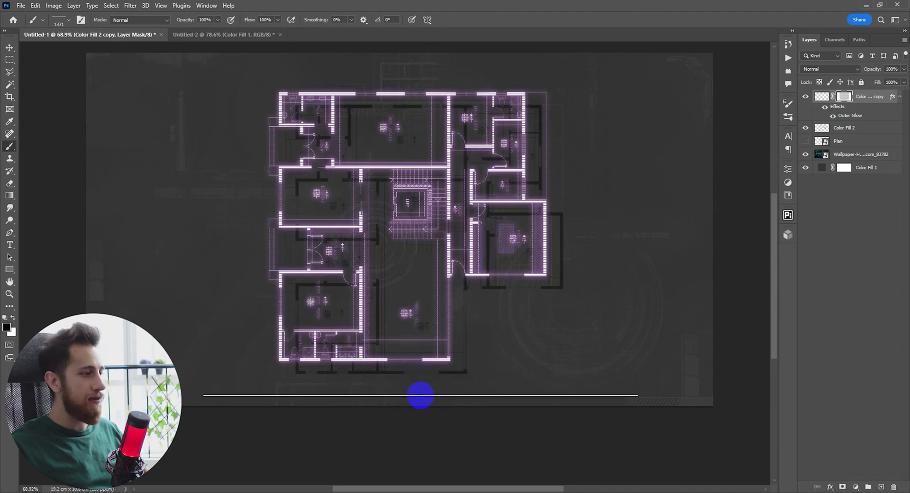
key("v")
scroll(441, 326, "down", 3)
scroll(441, 326, "up", 3)
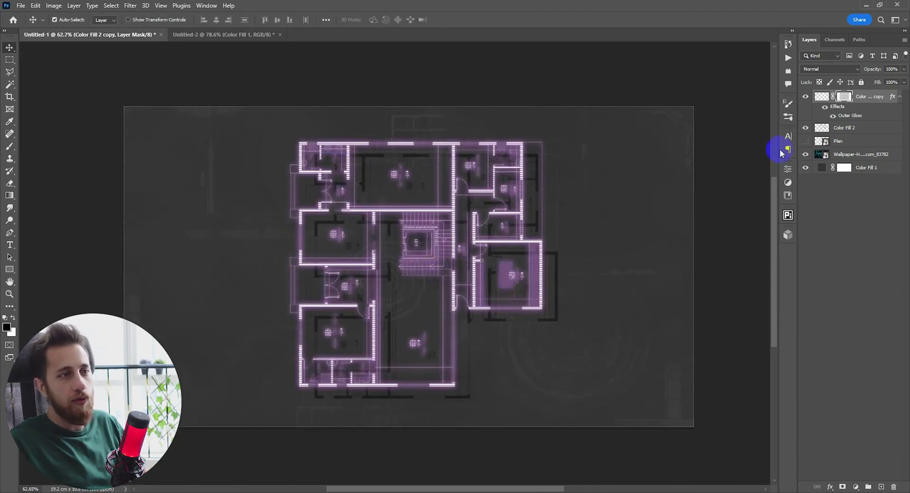
Lower the opacity of the dark shadow layer Color Fill 2 to 30%
left_click(805, 128)
left_click(865, 132)
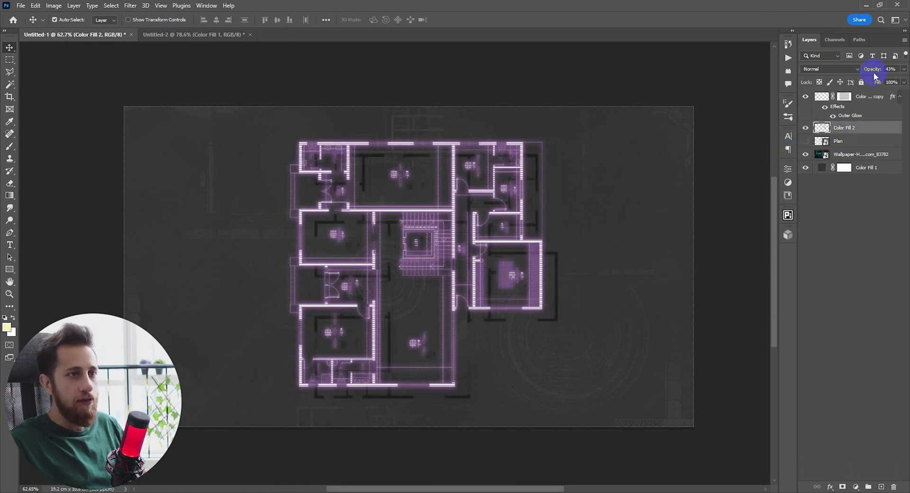
left_click_drag(876, 71, 875, 71)
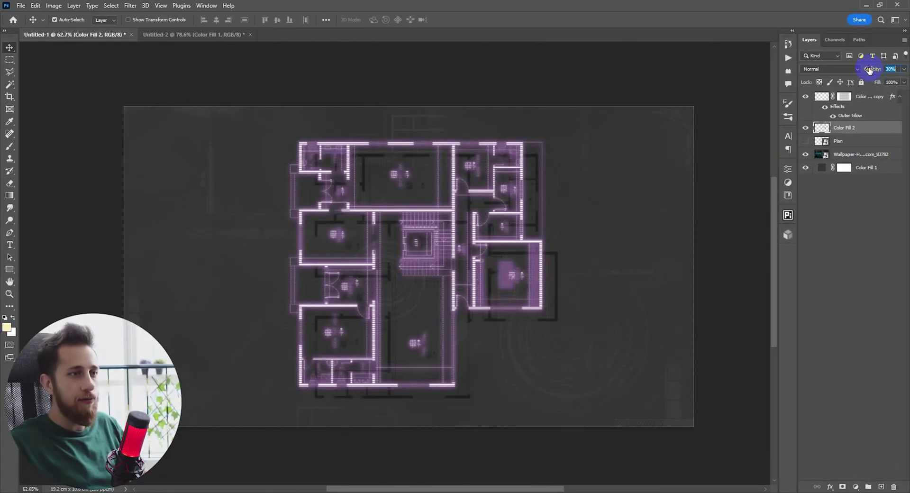
Add a new layer above Color Fill 2 copy and name it Names
left_click(866, 98)
scroll(429, 211, "down", 5)
scroll(446, 217, "up", 4)
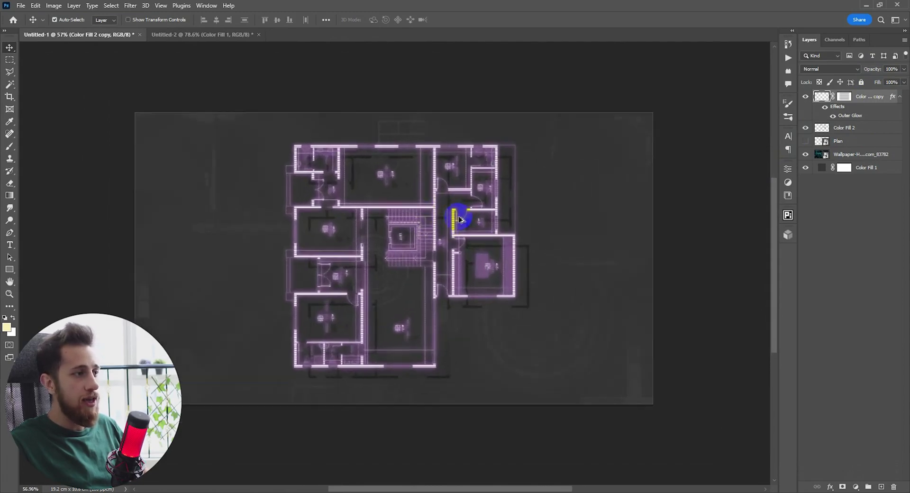
scroll(460, 218, "up", 1)
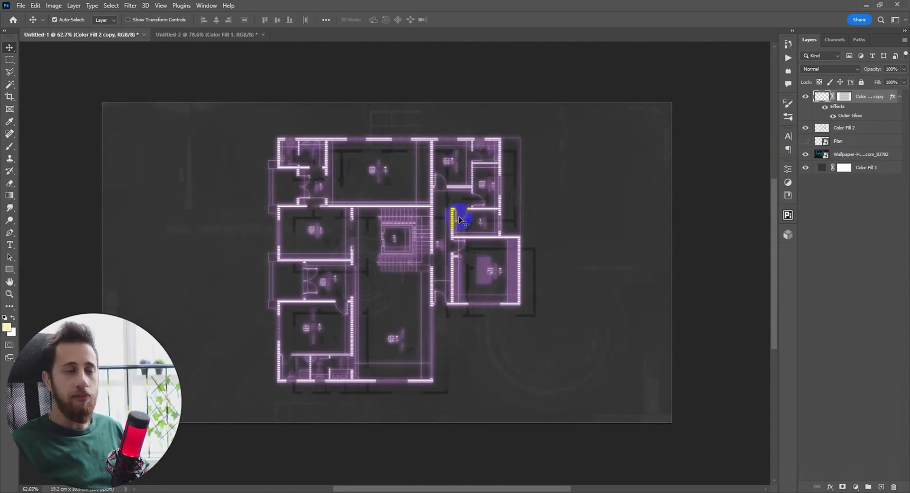
scroll(447, 221, "up", 2)
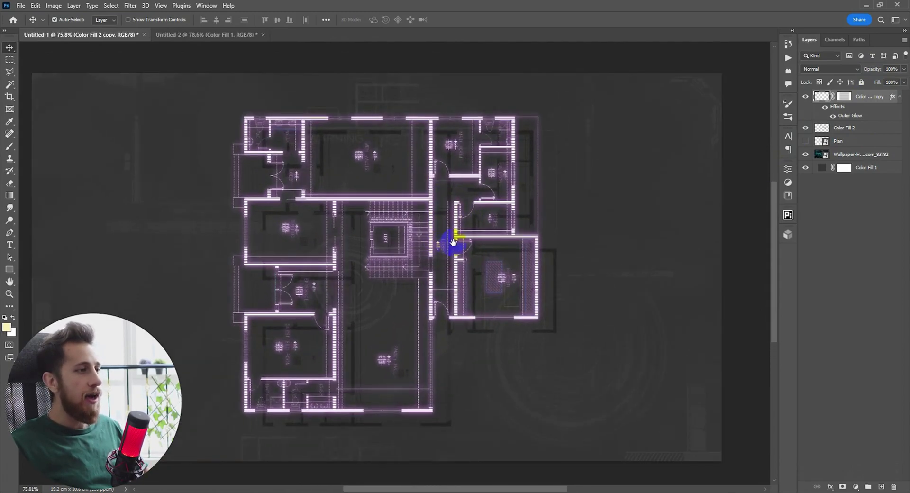
left_click(881, 487)
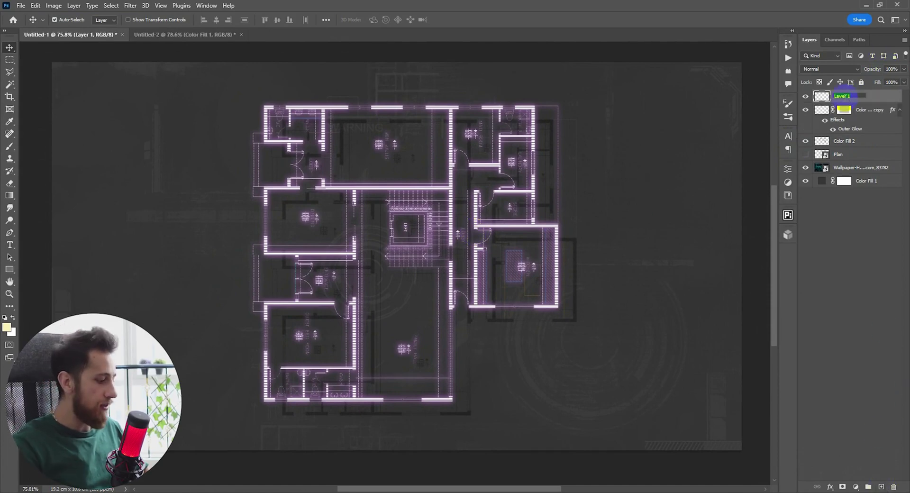
key("Return")
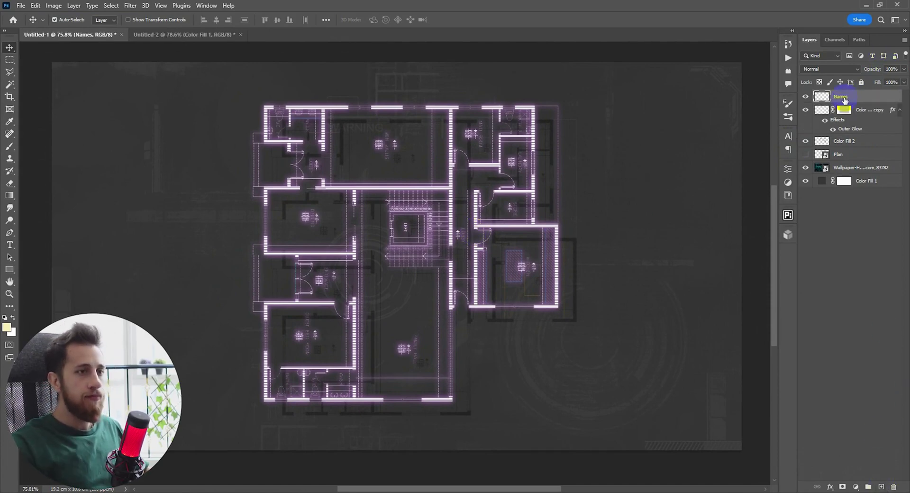
Choose a hard round brush from General Brushes and reduce its size to 17 px
key("b")
right_click(496, 233)
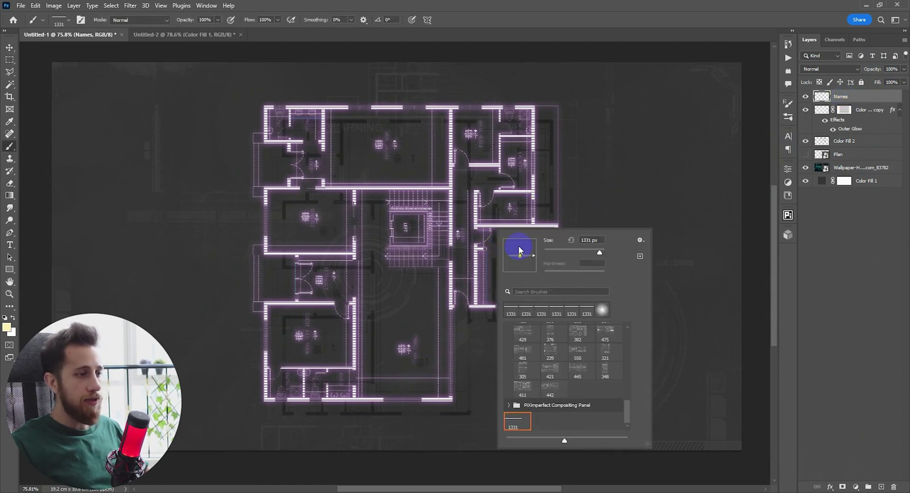
left_click_drag(627, 408, 628, 336)
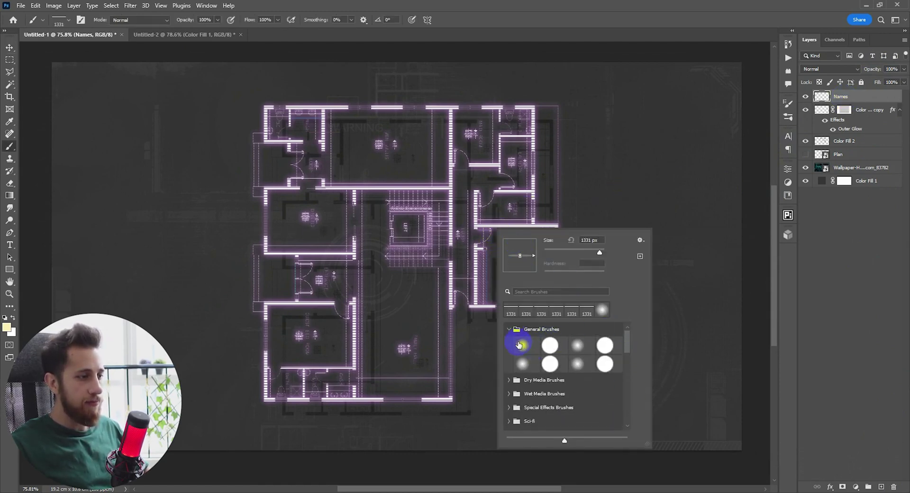
left_click(510, 329)
left_click(510, 331)
left_click(550, 345)
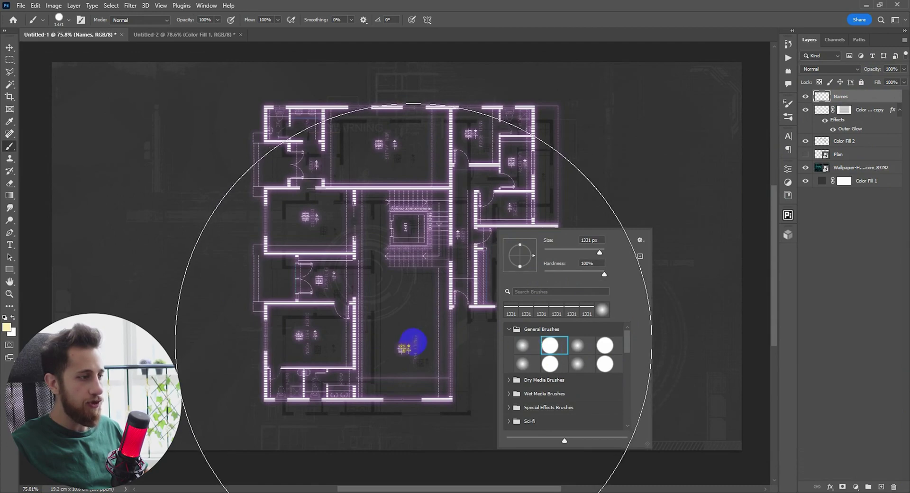
left_click_drag(405, 336, 199, 335)
mouse_move(541, 334)
left_mouse_down()
mouse_move(500, 337)
mouse_move(509, 344)
left_mouse_up()
Sample white from the glowing plan as the foreground colour
scroll(507, 346, "up", 1)
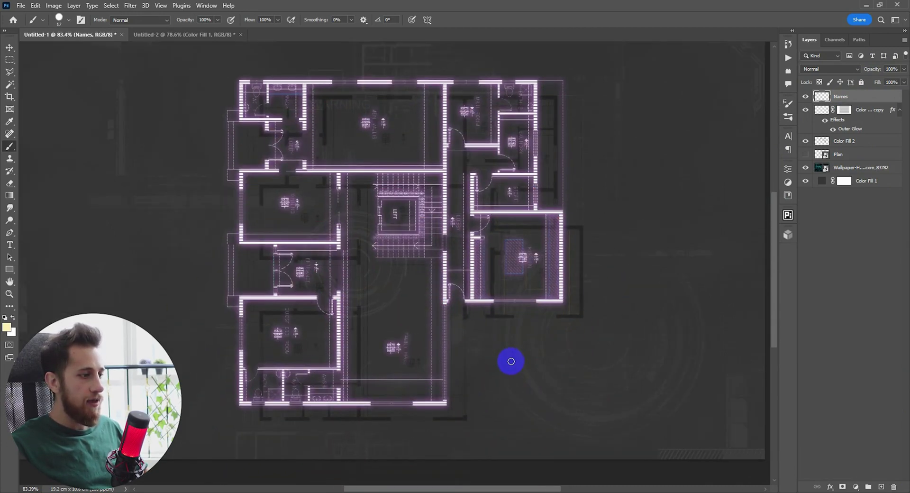
scroll(462, 362, "up", 5)
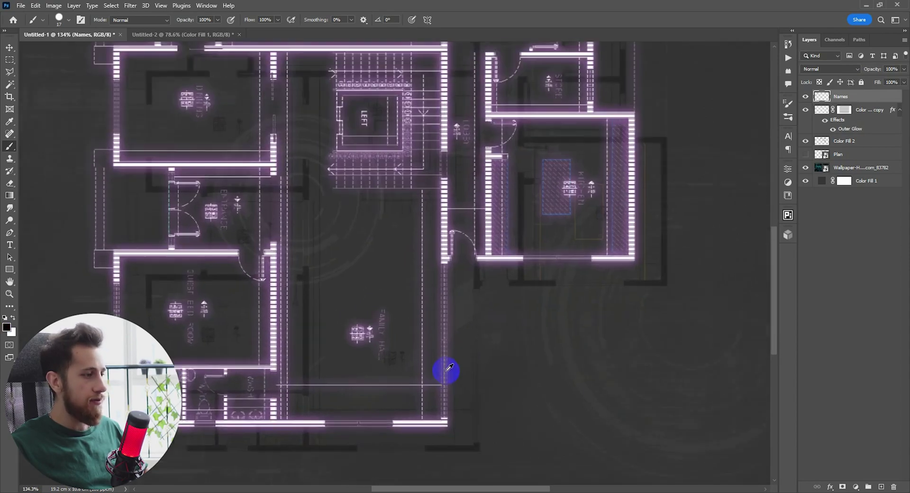
key("d")
left_click(455, 208)
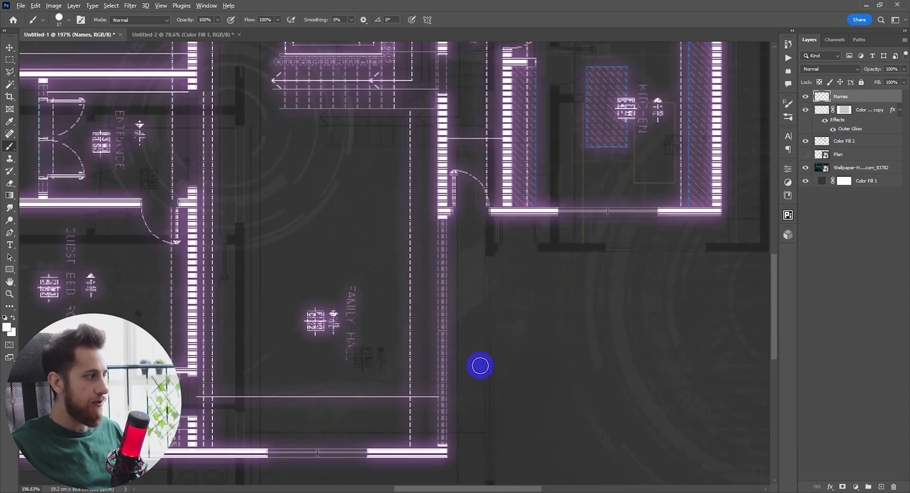
Stamp white dots outside the door beside the kitchen and in the family hall, guest bedroom and dining room
scroll(500, 346, "down", 5)
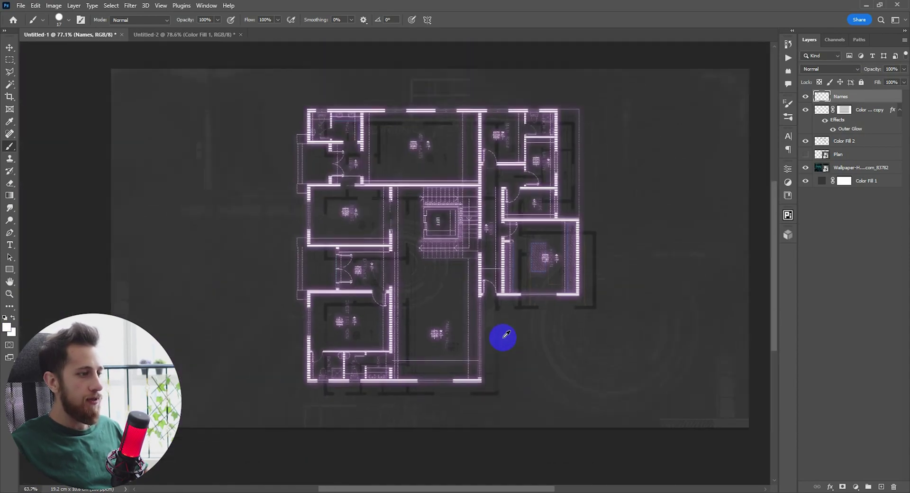
scroll(506, 340, "down", 2)
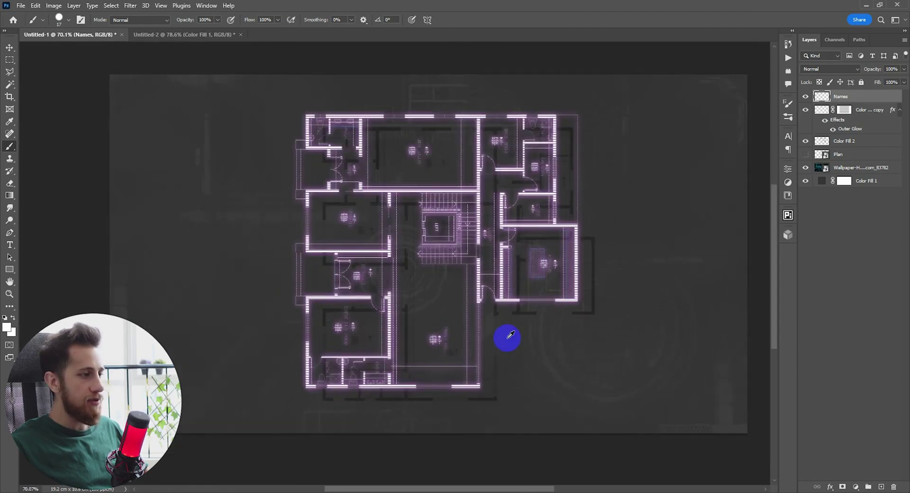
scroll(506, 339, "up", 2)
left_click_drag(507, 342, 499, 347)
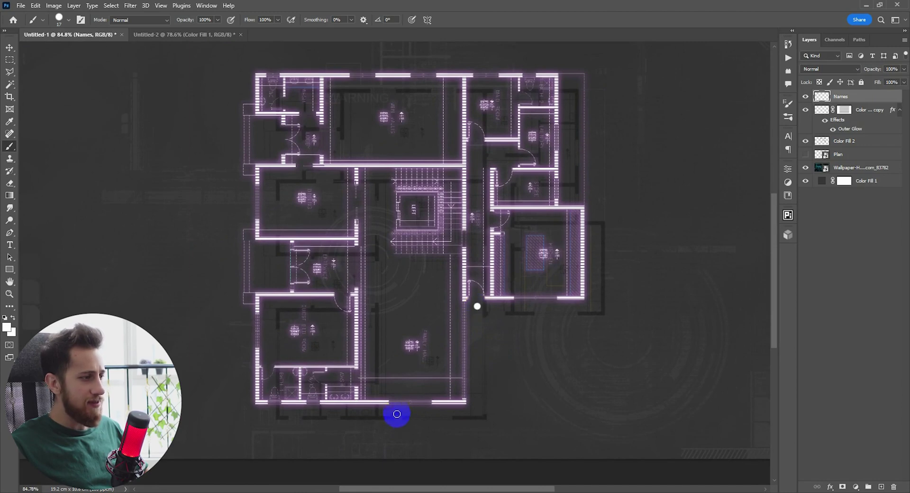
left_click(404, 388)
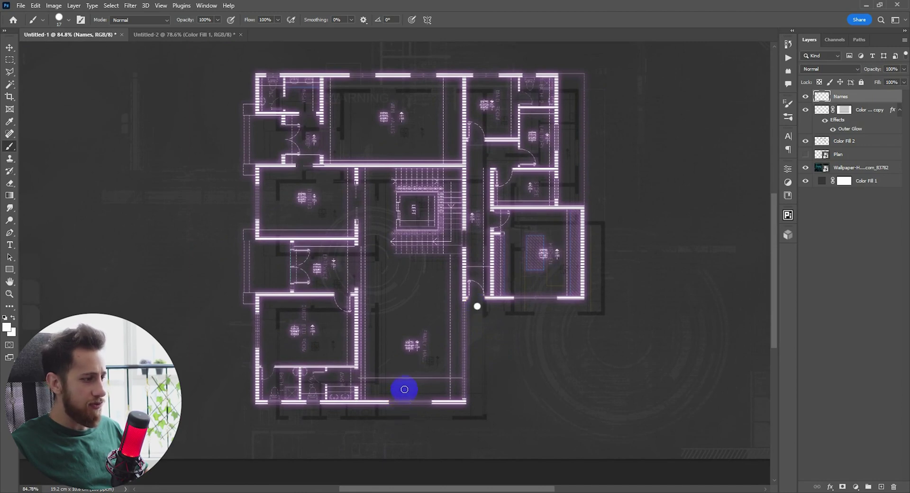
left_click(274, 340)
left_click(283, 211)
Stamp white dots outside the lobby's double door, in the large upper room, in the upper bedroom and in the kitchen
left_click_drag(287, 164, 286, 267)
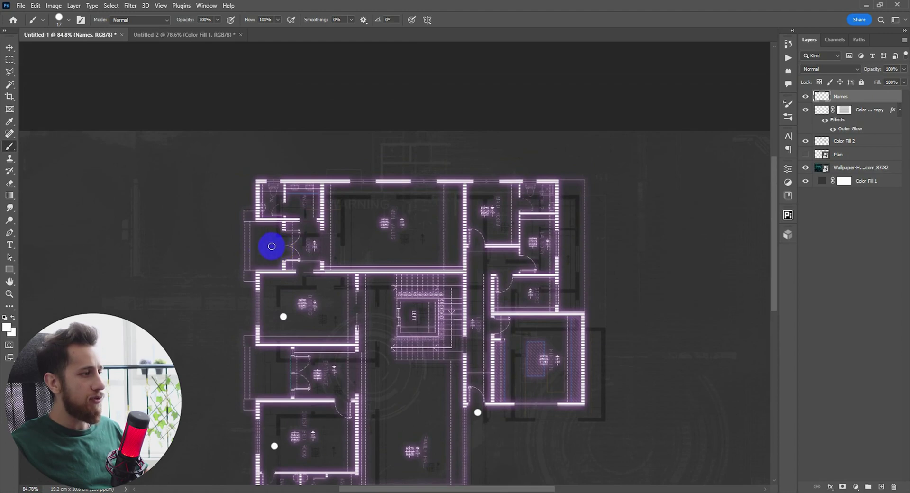
left_click(276, 246)
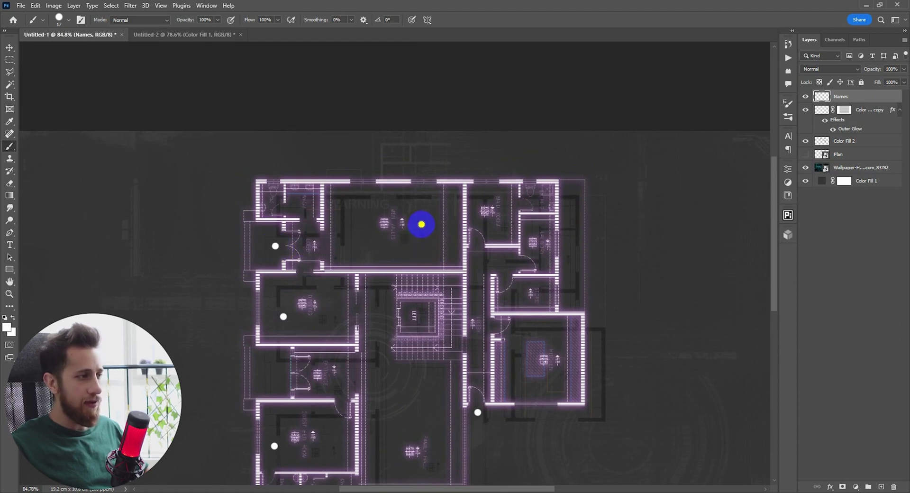
left_click(421, 224)
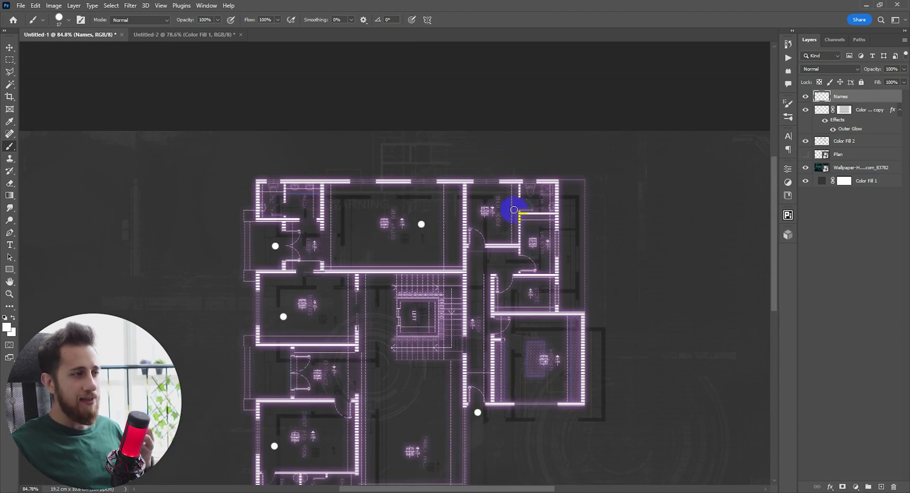
left_click(511, 208)
scroll(542, 264, "down", 5)
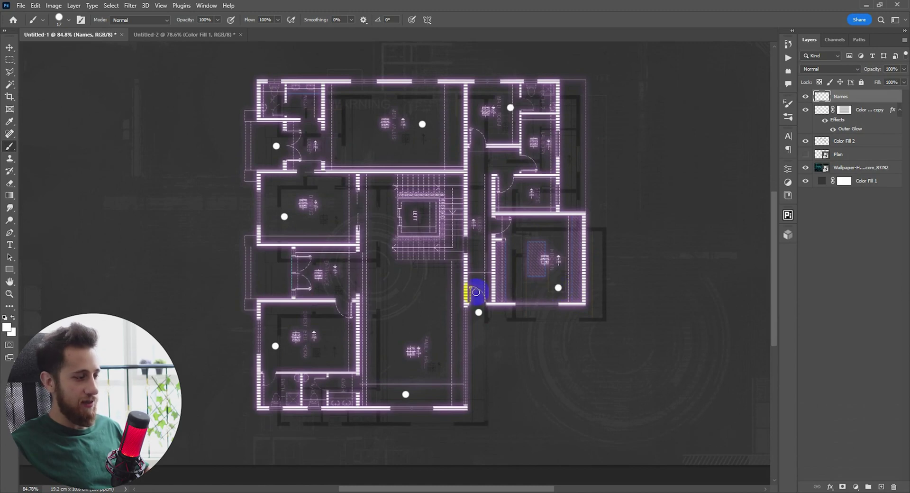
scroll(431, 289, "down", 5)
scroll(433, 283, "up", 6)
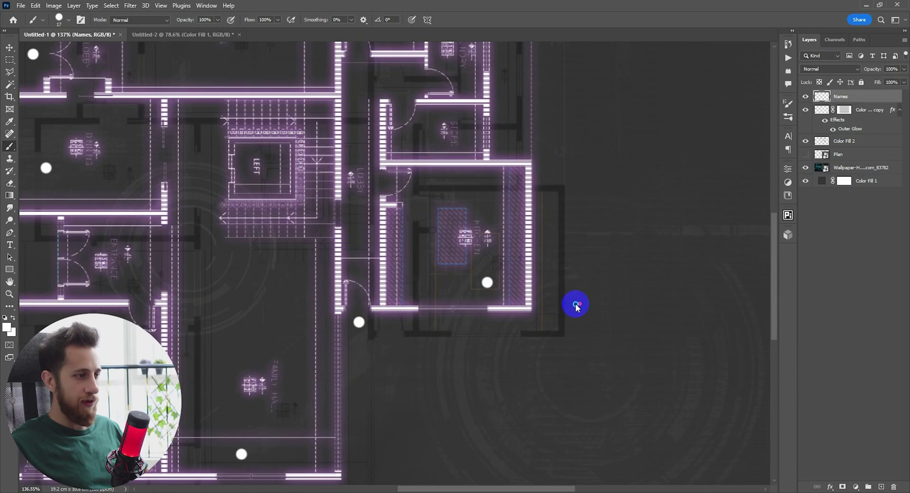
With a 1 px white brush, draw a straight horizontal leader line from the kitchen dot outward past the kitchen's right wall
left_click_drag(580, 270, 622, 365)
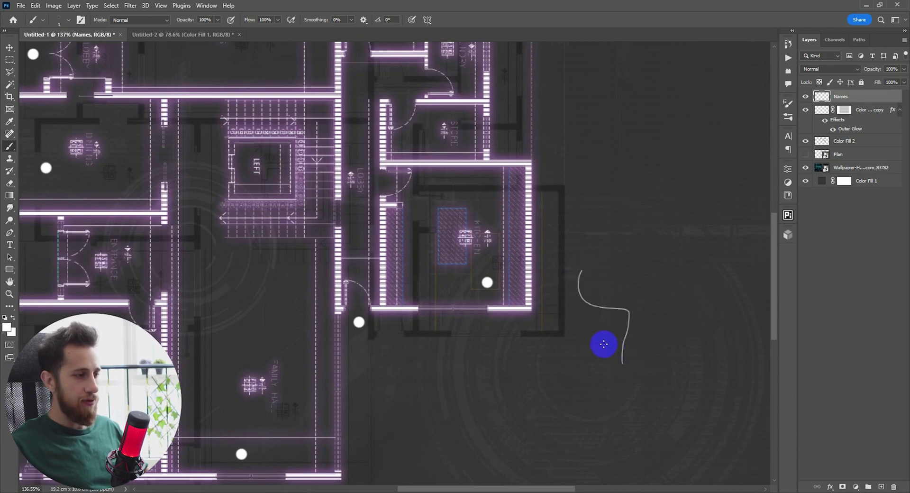
scroll(589, 314, "down", 5)
left_click_drag(589, 314, 543, 311)
scroll(545, 316, "up", 1)
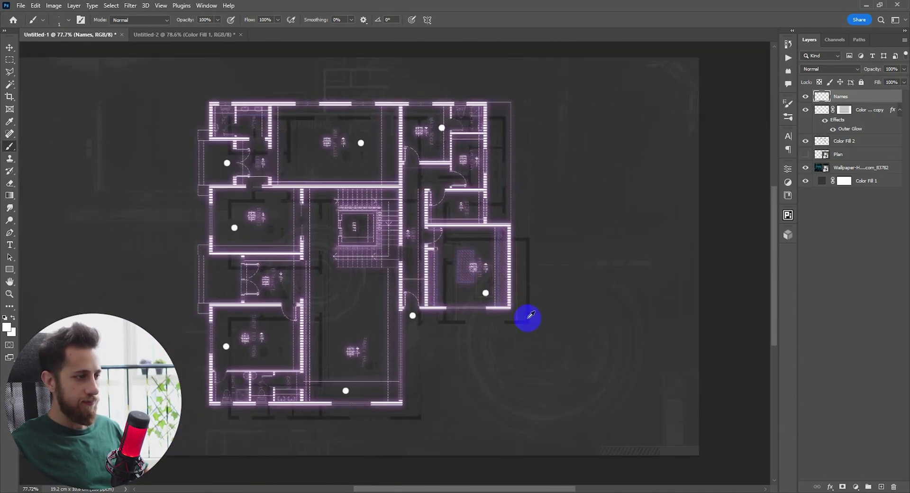
left_click(567, 292, "shift")
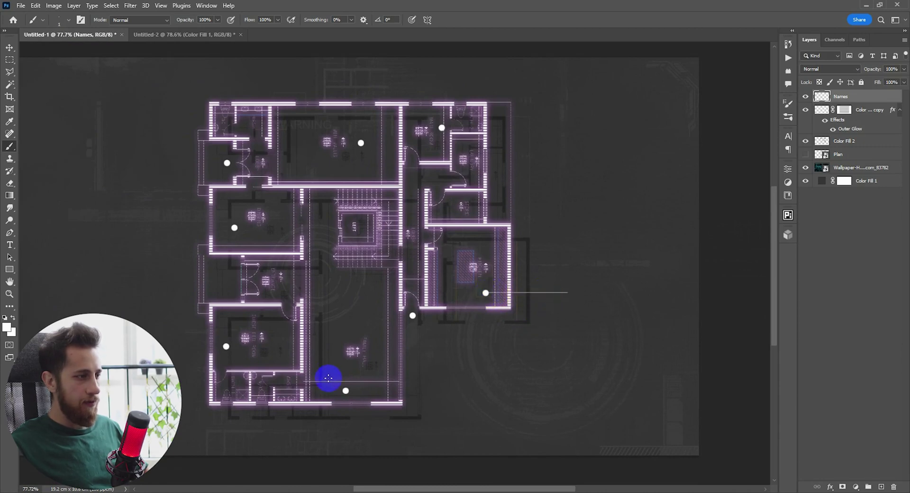
left_click(346, 390, "shift")
key("ctrl+z")
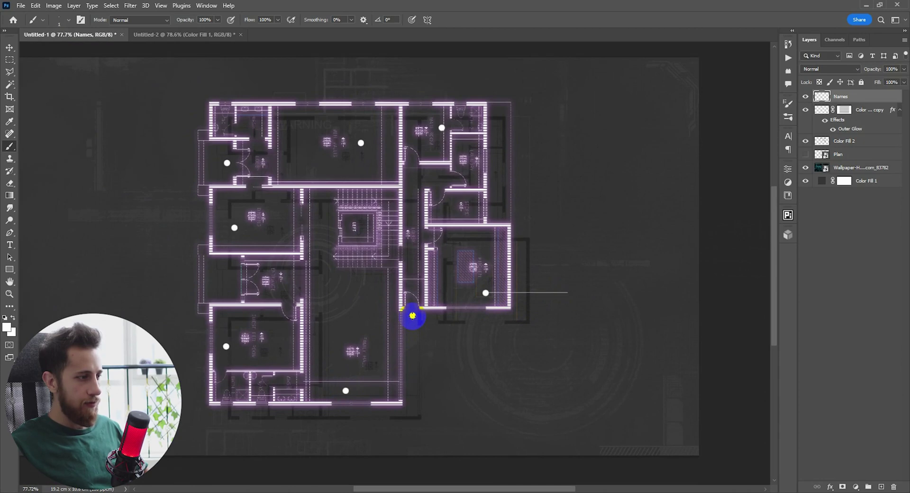
Draw straight leader lines downward from the door and family hall dots, and leftward from the guest bedroom, dining room and lobby dots
left_click_drag(412, 316, 412, 436)
left_click_drag(345, 391, 345, 425)
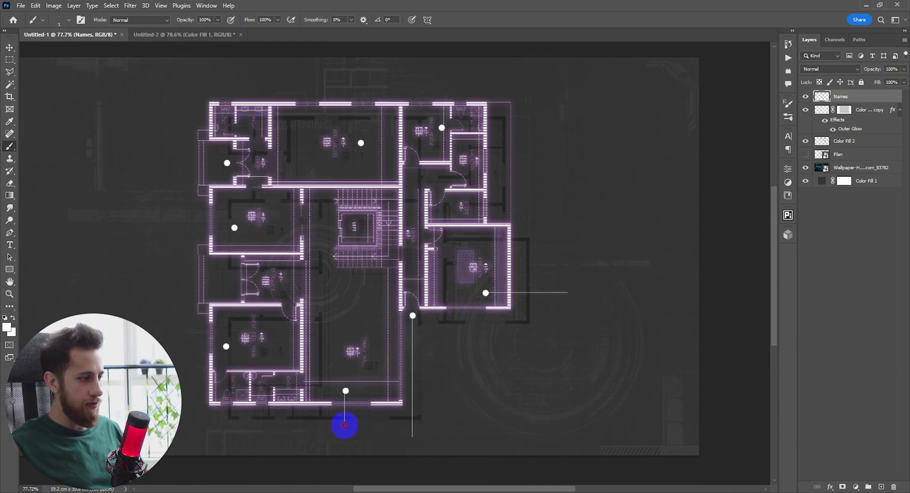
scroll(344, 435, "left", 5)
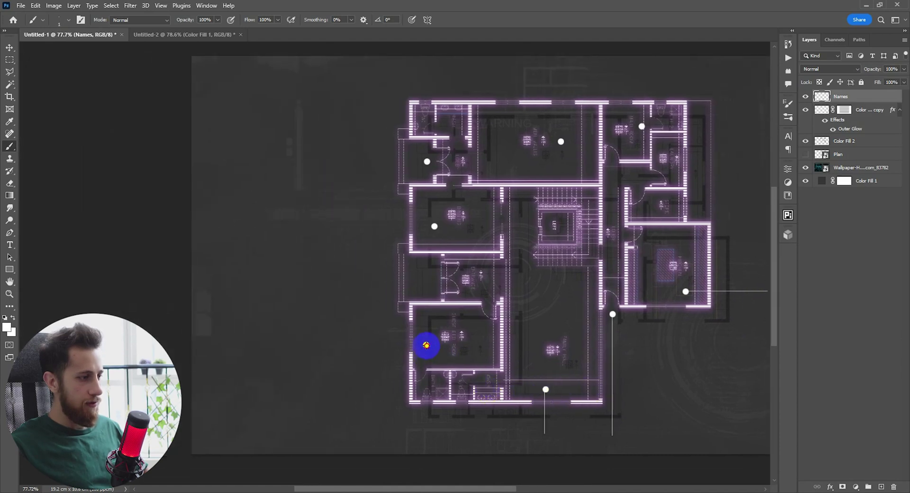
left_click_drag(426, 346, 346, 345)
left_click_drag(434, 226, 337, 226)
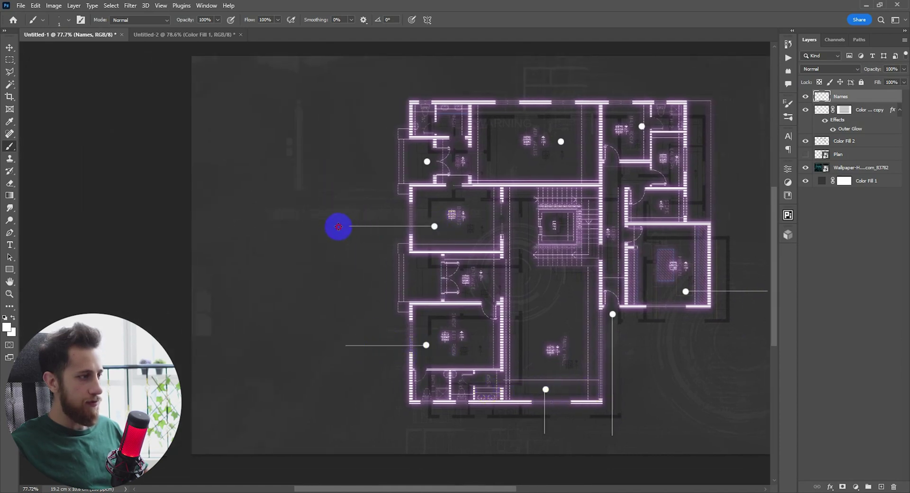
scroll(372, 201, "up", 3)
left_click_drag(422, 230, 332, 229)
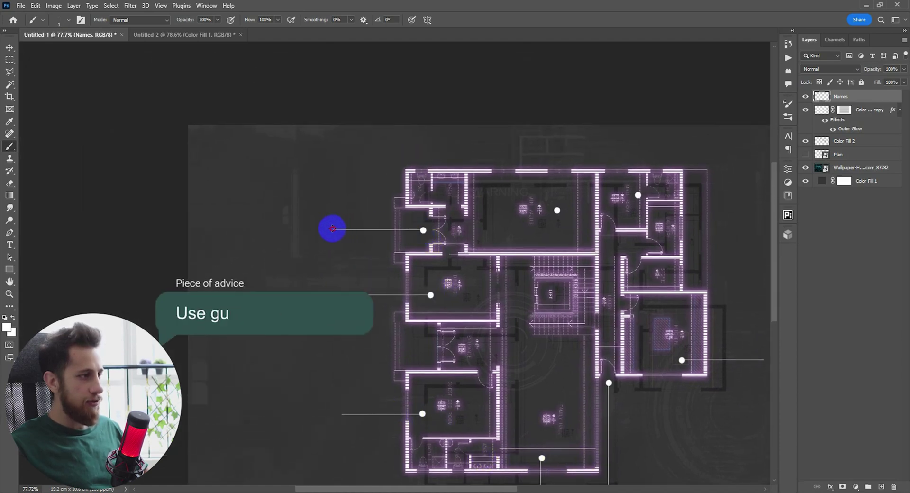
Show the rulers and place vertical guides at the left and right leader line ends and a horizontal guide at the lower ends
key("ctrl+r")
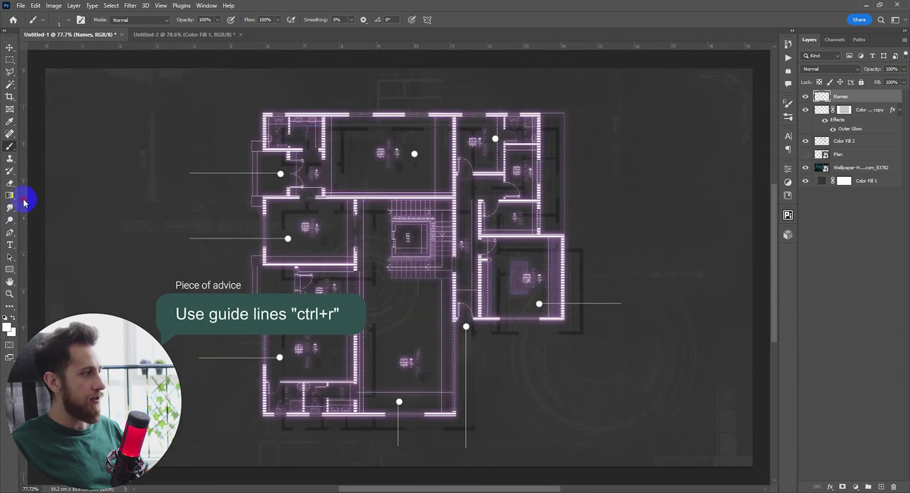
left_click_drag(22, 199, 198, 200)
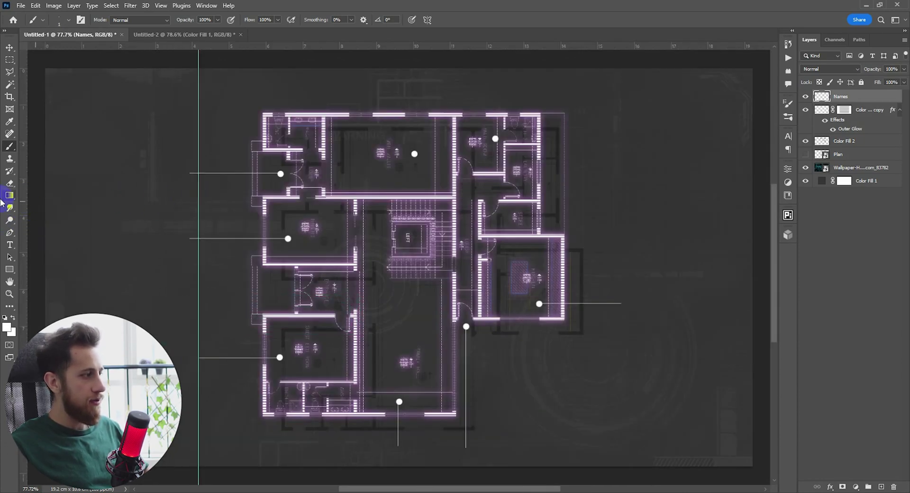
left_click_drag(21, 199, 621, 236)
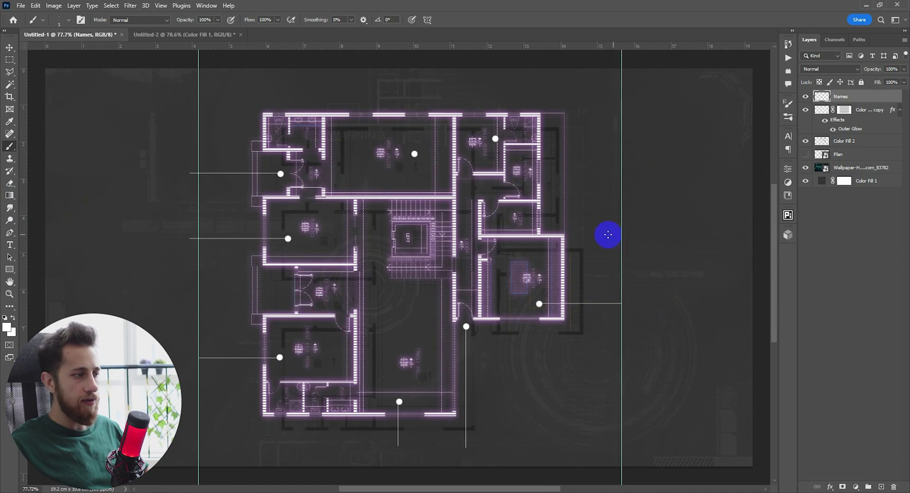
left_click_drag(384, 48, 374, 450)
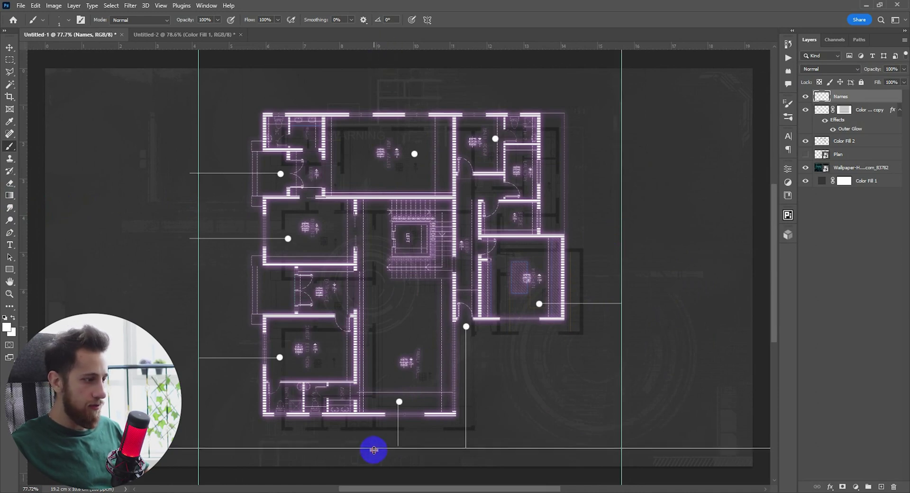
Place a horizontal guide above the plan and draw vertical leader lines up toward it from the large upper room and upper bedroom dots
scroll(386, 250, "up", 2)
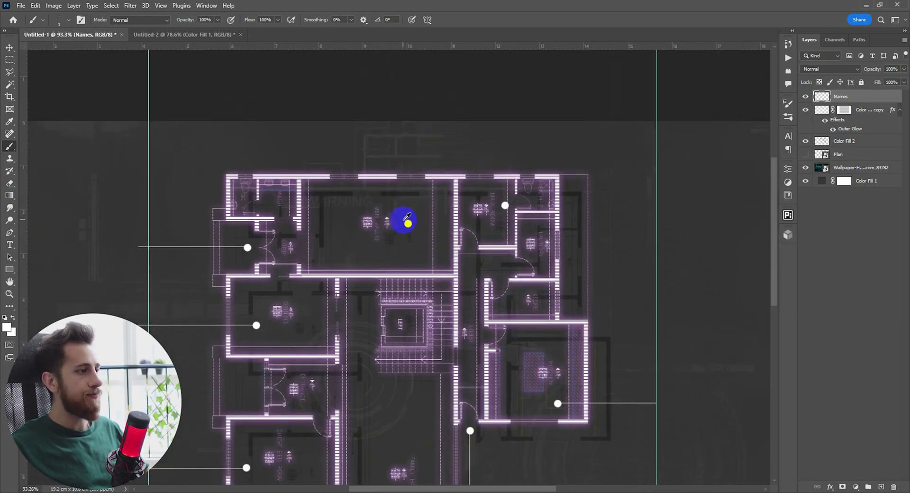
left_click_drag(447, 44, 448, 142)
left_click_drag(408, 223, 409, 151)
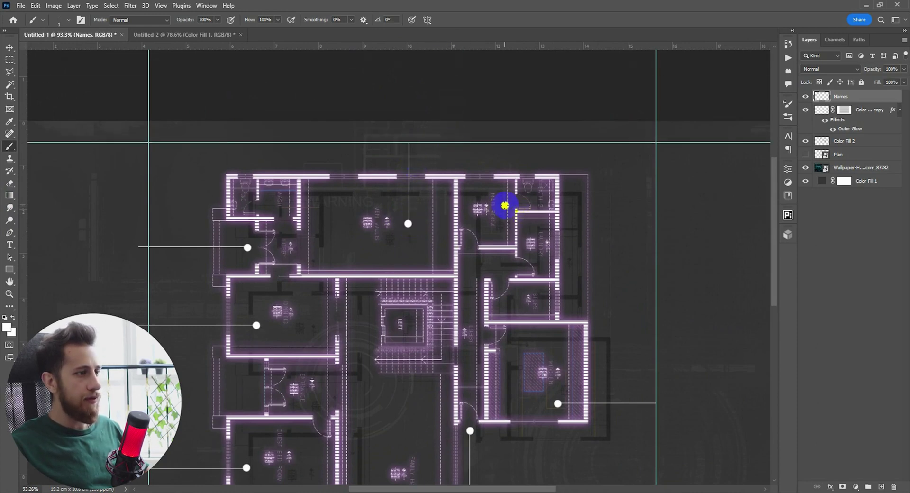
left_click_drag(505, 205, 505, 159)
Clear all four guides from the canvas
scroll(502, 147, "down", 4)
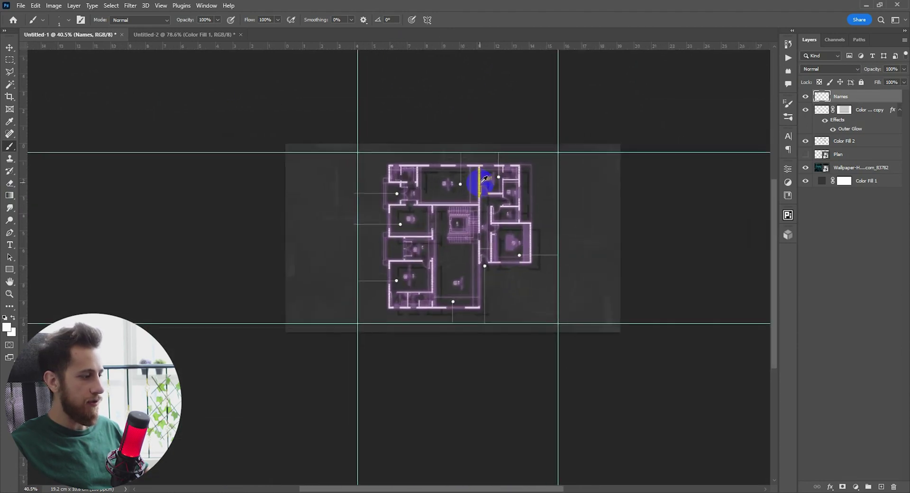
key("v")
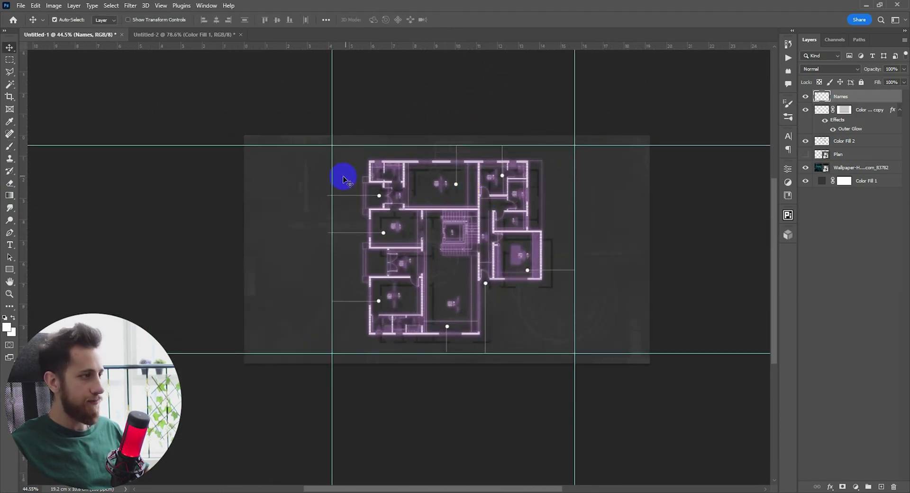
left_click_drag(334, 176, 81, 199)
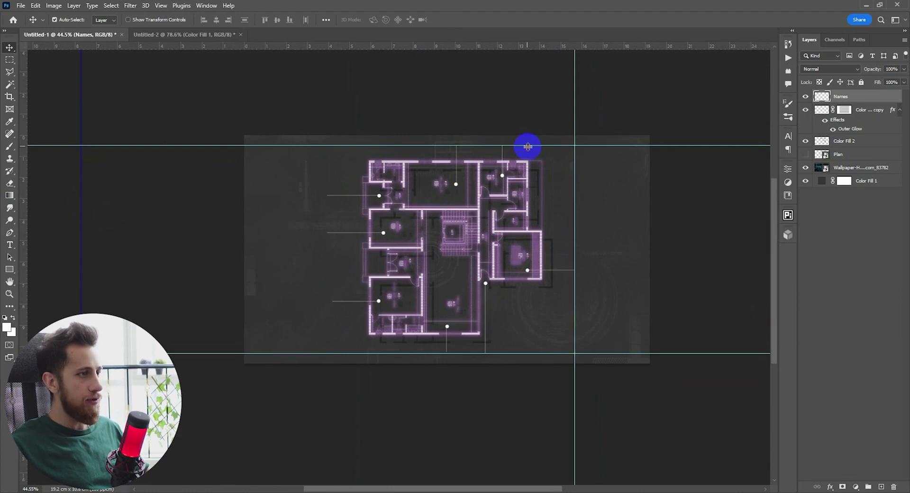
left_click_drag(527, 146, 528, 15)
left_click_drag(575, 126, 21, 57)
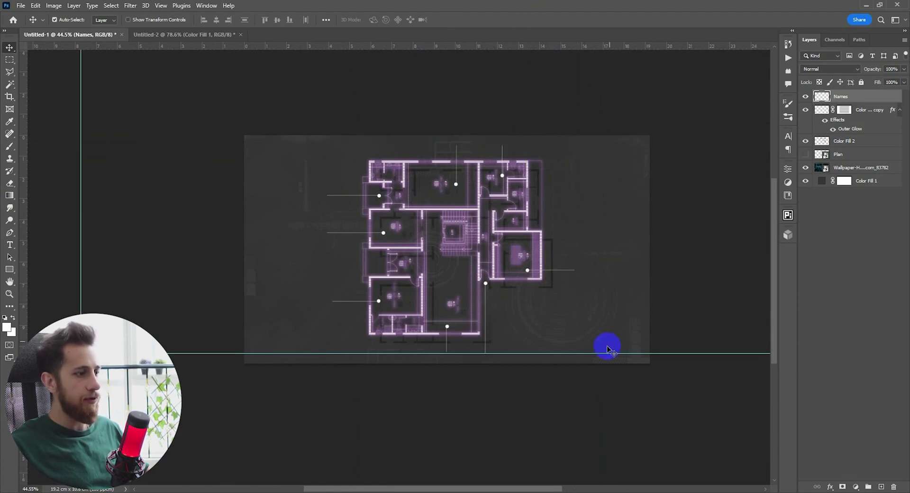
left_click_drag(593, 353, 528, 5)
scroll(579, 333, "up", 5)
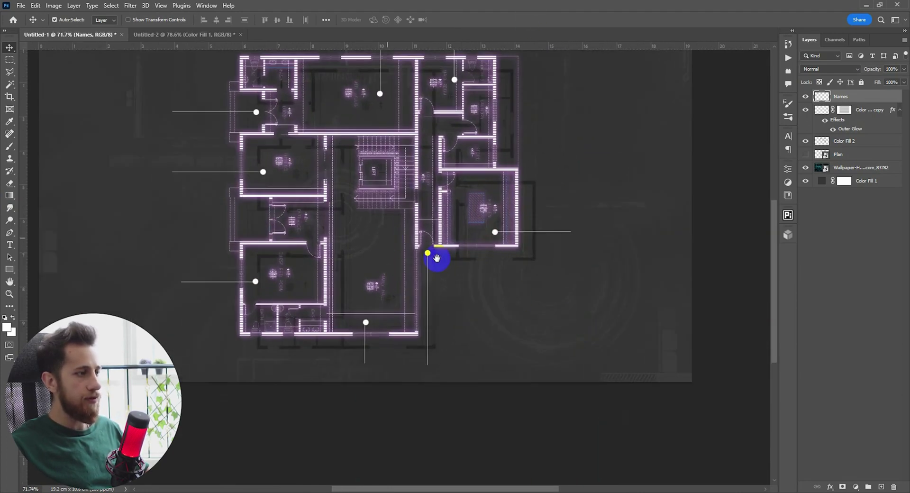
left_click_drag(436, 257, 432, 329)
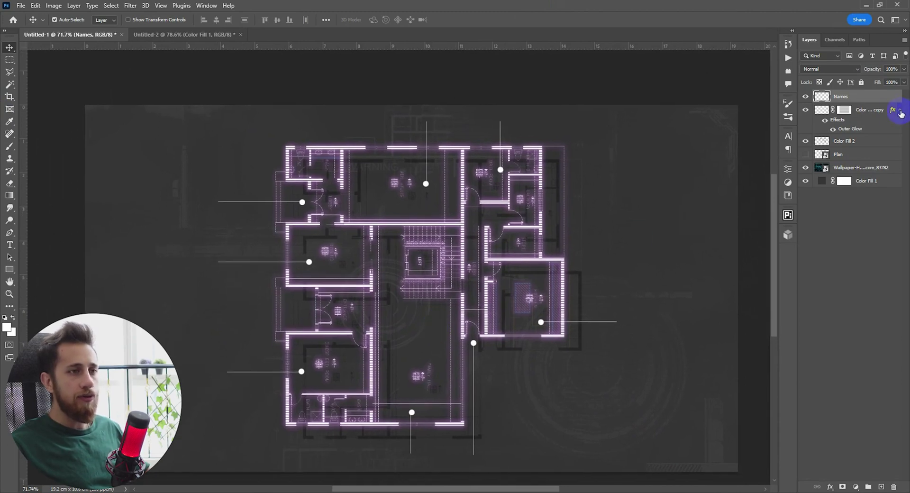
Add a pink Outer Glow with 24% opacity and 7% spread to the Names layer, and set the layer's opacity to 66%
double_click(884, 103)
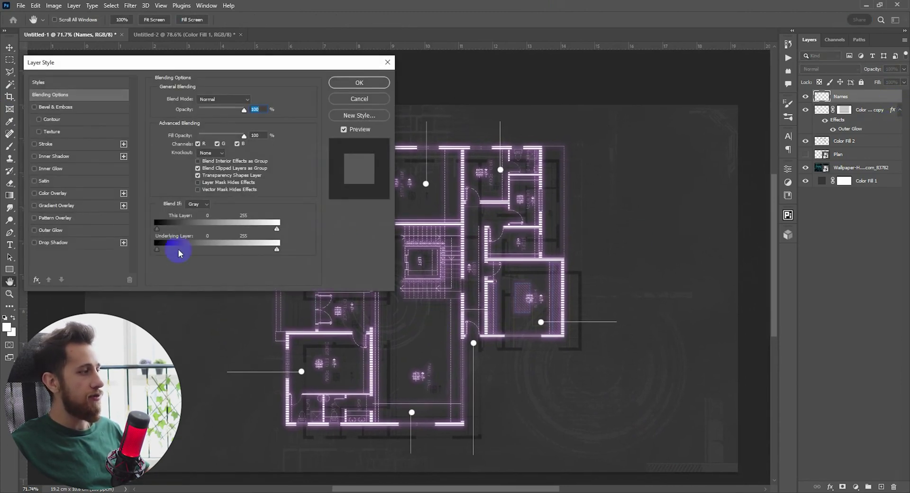
left_click(69, 232)
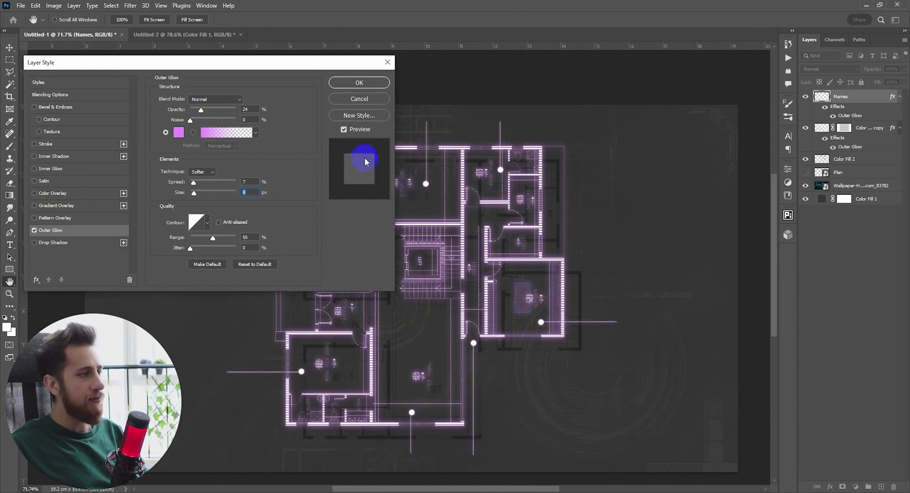
left_click(359, 84)
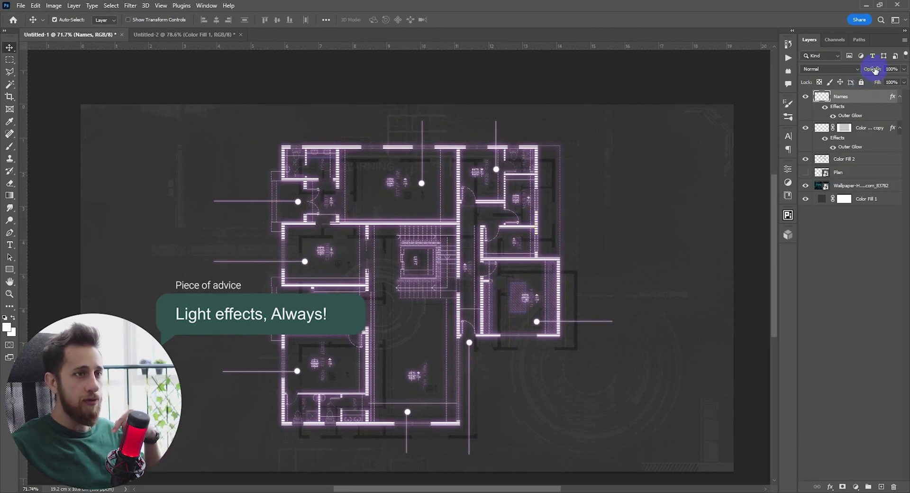
left_click_drag(875, 70, 876, 71)
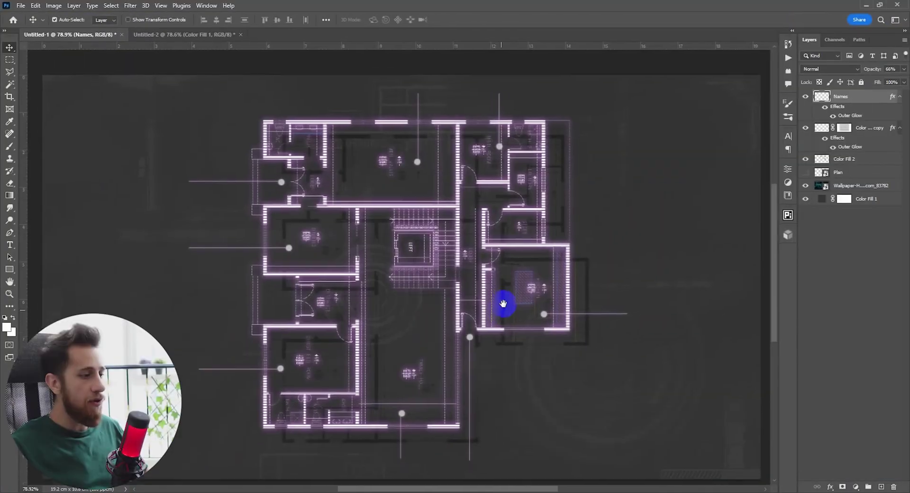
left_click_drag(504, 303, 507, 287)
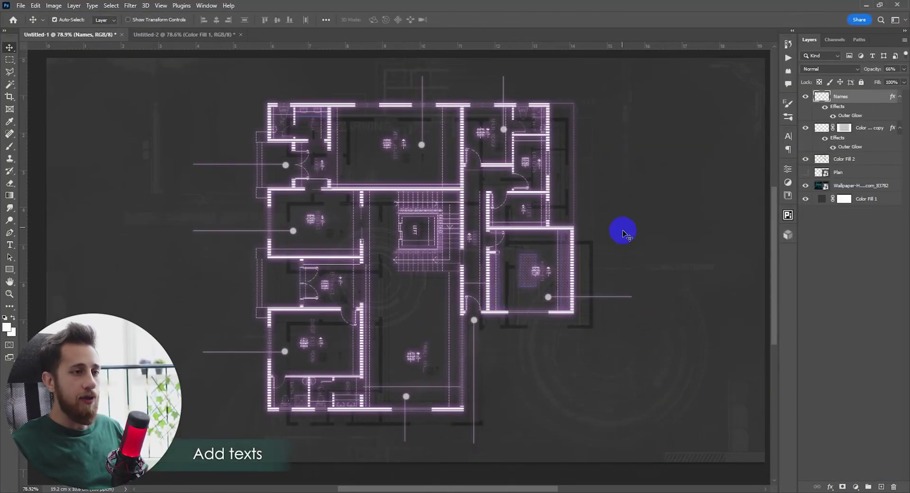
Start a text label near the outer end of the kitchen leader line, using the Dubai Regular font at 81 px
key("t")
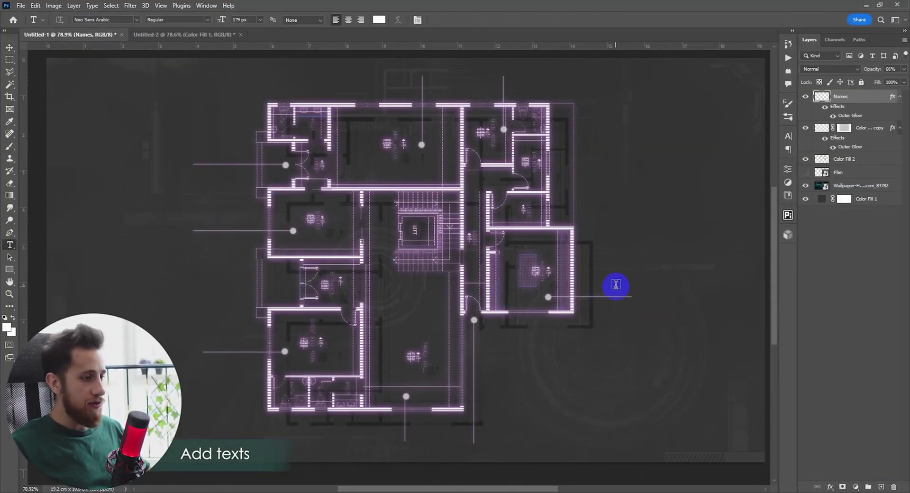
left_click(635, 319)
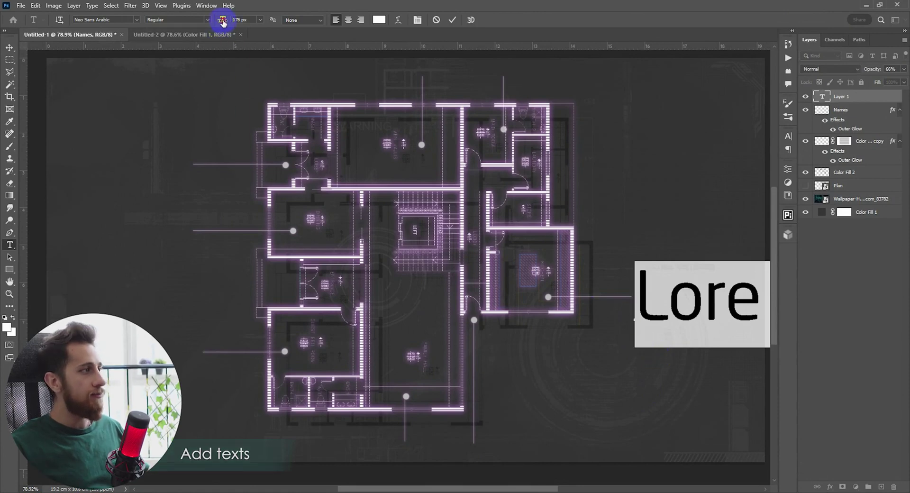
left_click_drag(224, 22, 214, 22)
left_click(136, 20)
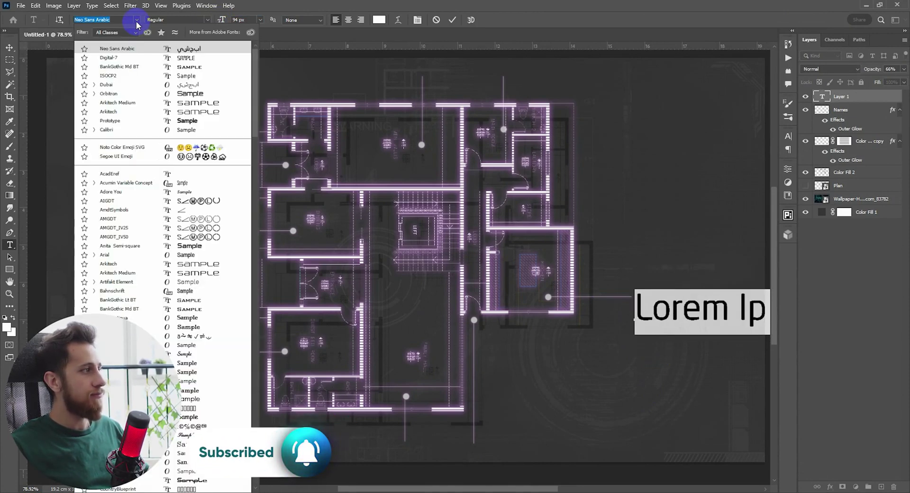
left_click(130, 85)
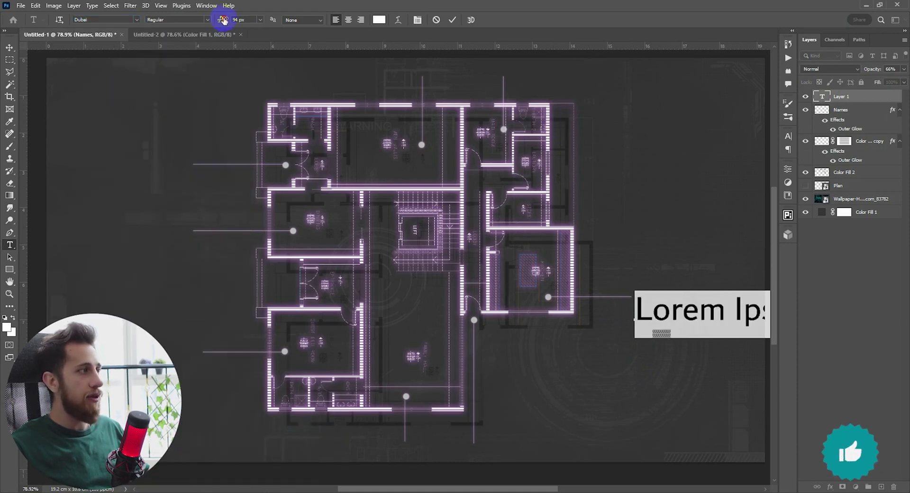
left_click_drag(223, 20, 215, 21)
Replace the label's placeholder text with "Kitchen"
left_click(690, 317)
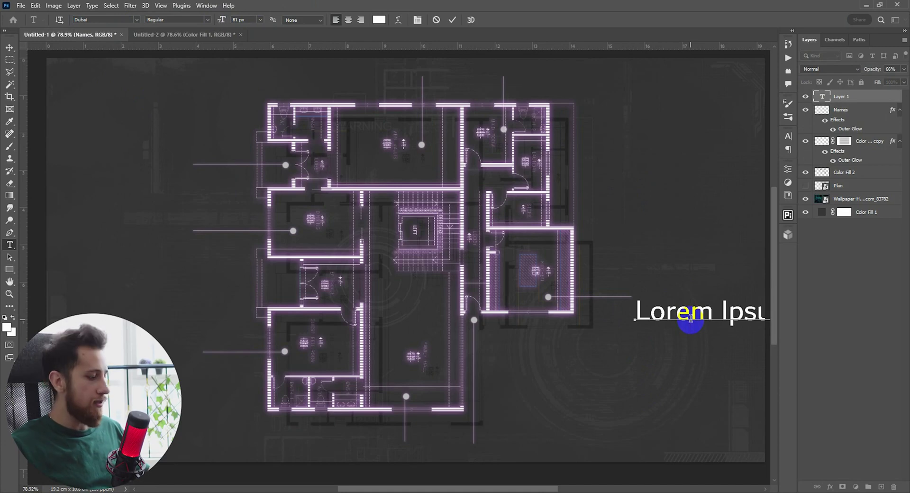
triple_click(690, 317)
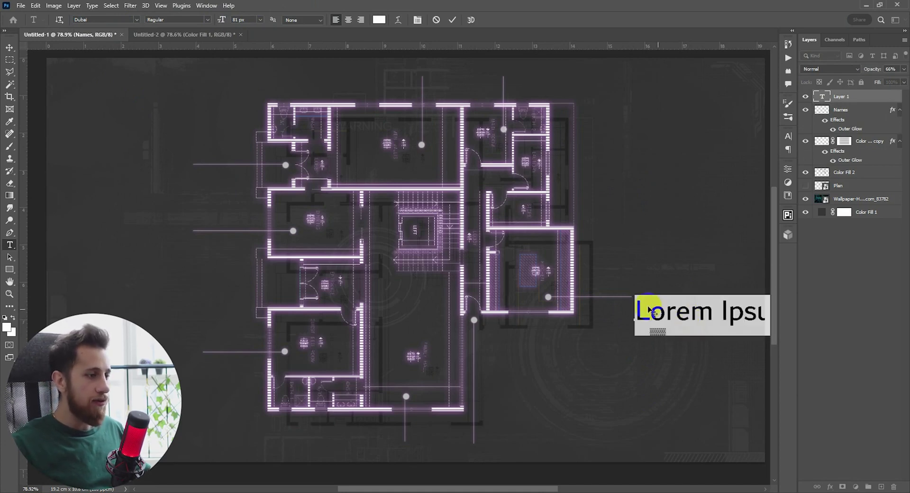
type("K")
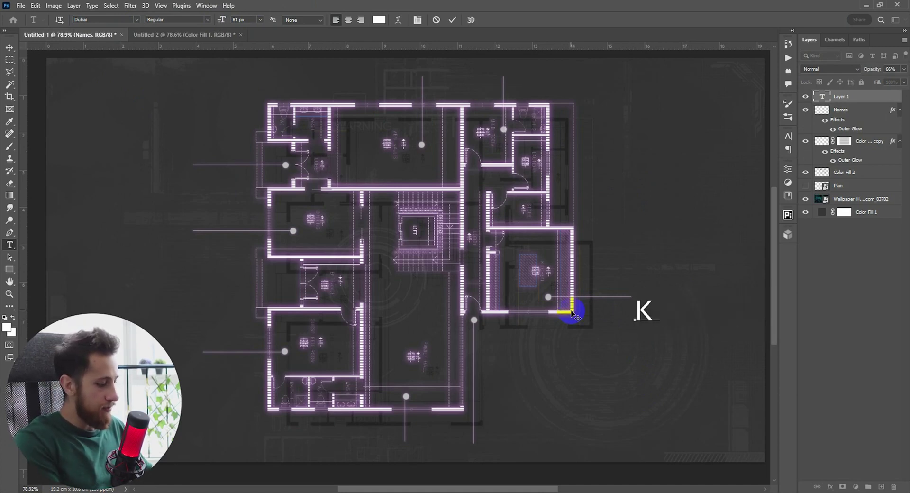
type("itche")
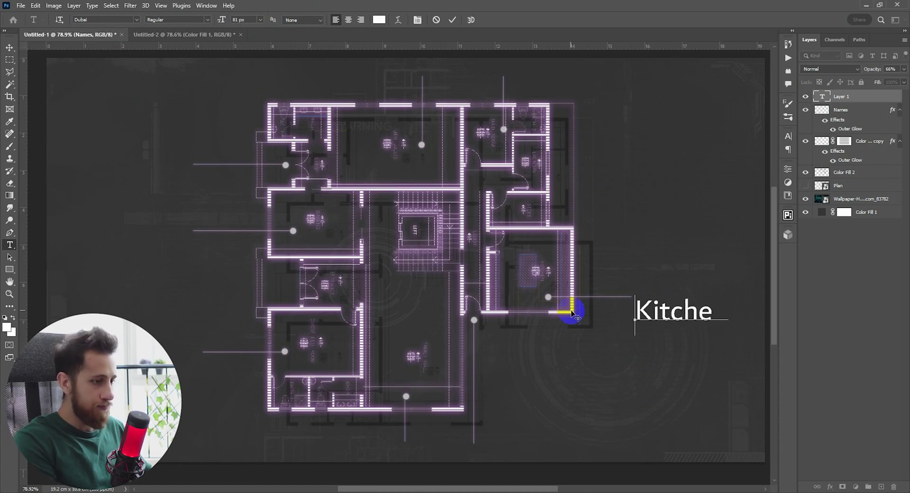
type("n")
Set the text size of the whole Kitchen label to 34 px
key("ctrl+a")
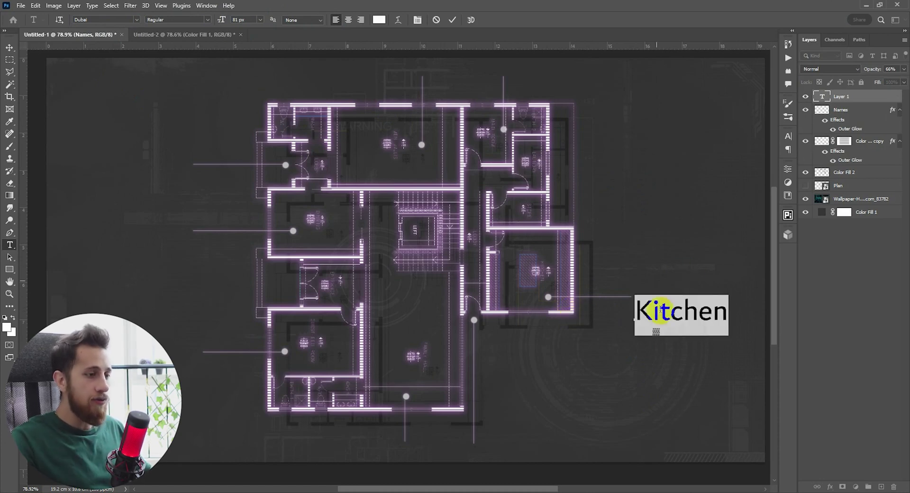
left_click(677, 321)
key("ctrl+a")
left_click_drag(225, 24, 197, 19)
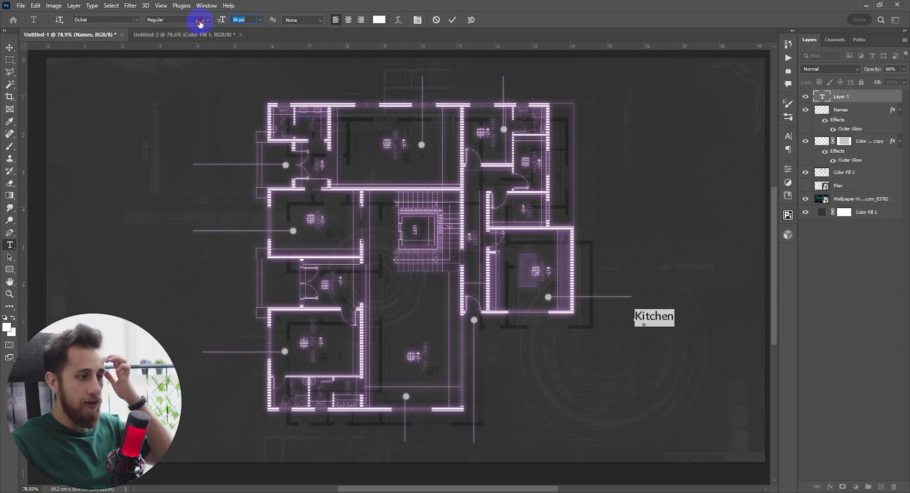
Change the font of the whole Kitchen label to Digital-7
left_click(656, 316)
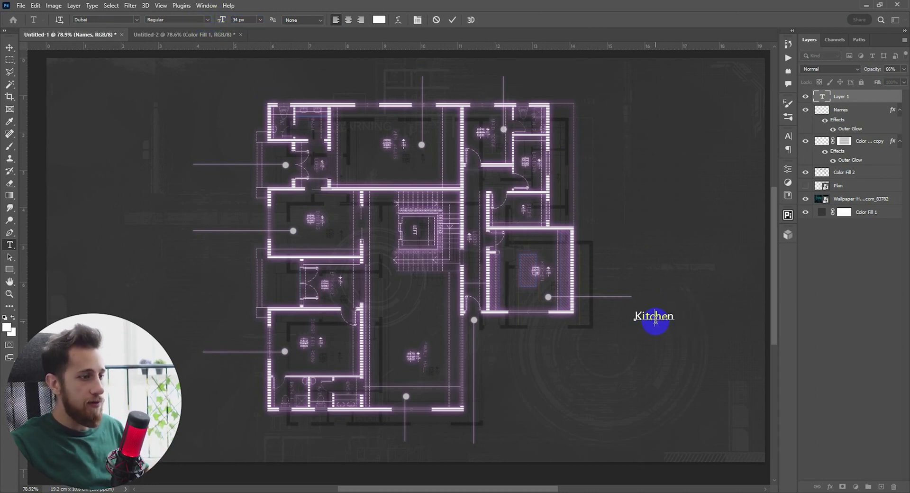
double_click(656, 314)
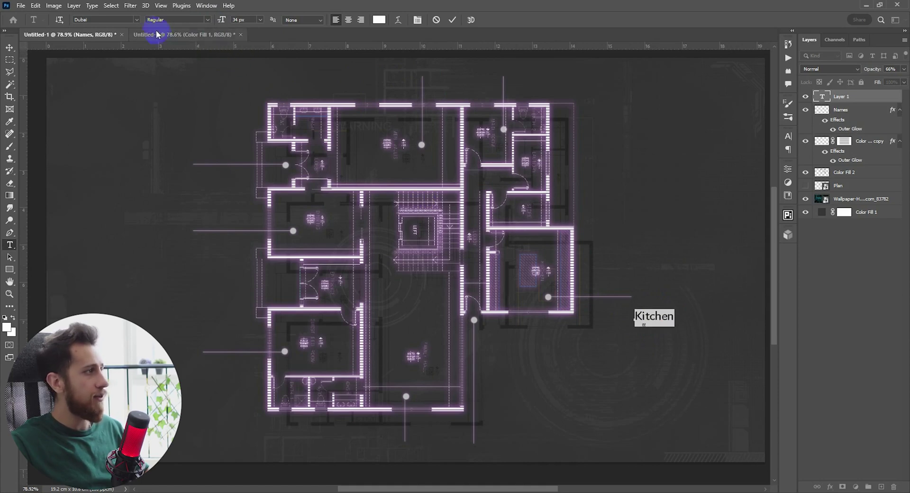
left_click(137, 21)
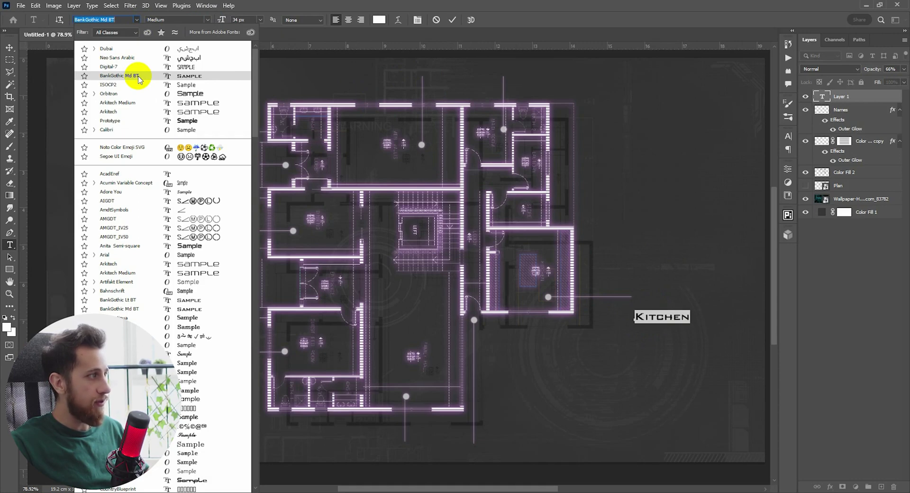
left_click(134, 67)
left_click(658, 317)
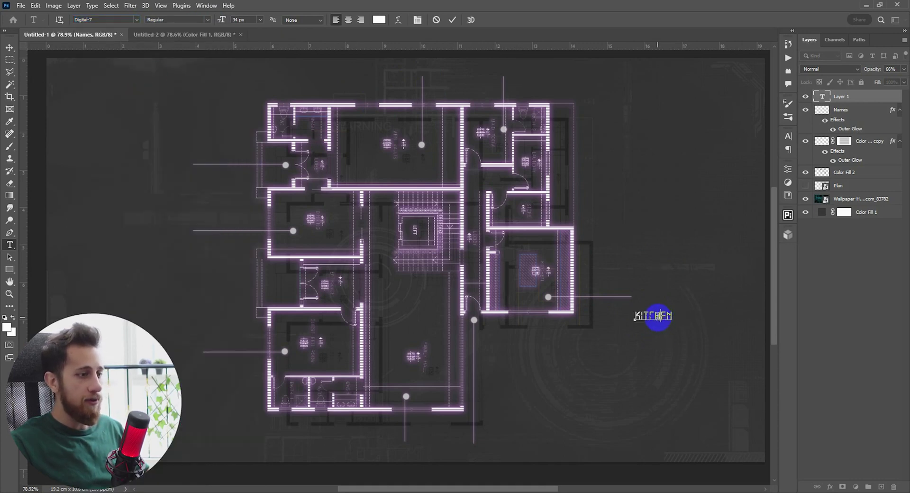
Commit the Kitchen label and move it up to the outer end of the kitchen leader line
key("ctrl+Return")
key("v")
left_click_drag(658, 319, 662, 301)
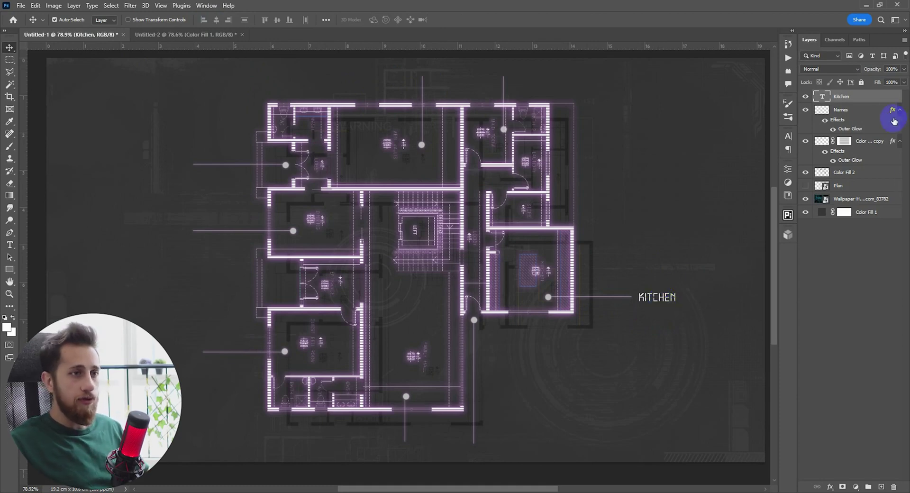
Add a pink Outer Glow with 24% opacity, 7% spread and 8 px size to the Kitchen text, and lower the layer's opacity to 79%
double_click(800, 119)
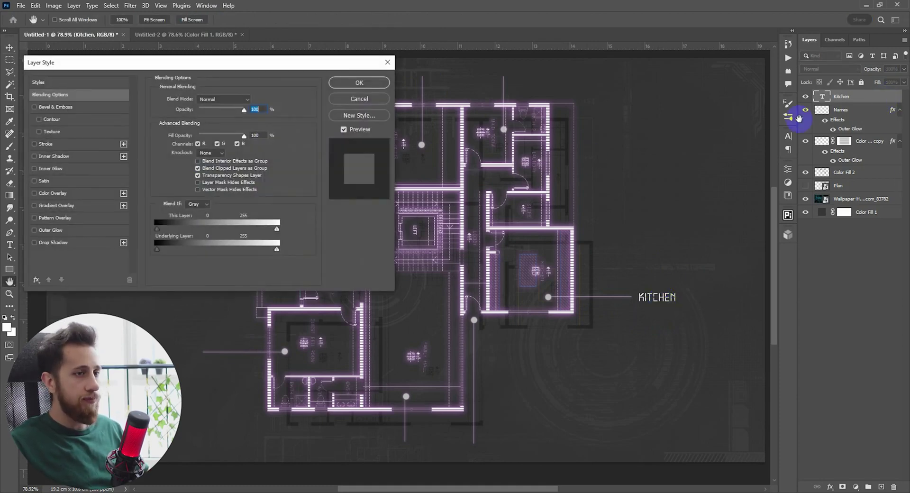
left_click(52, 229)
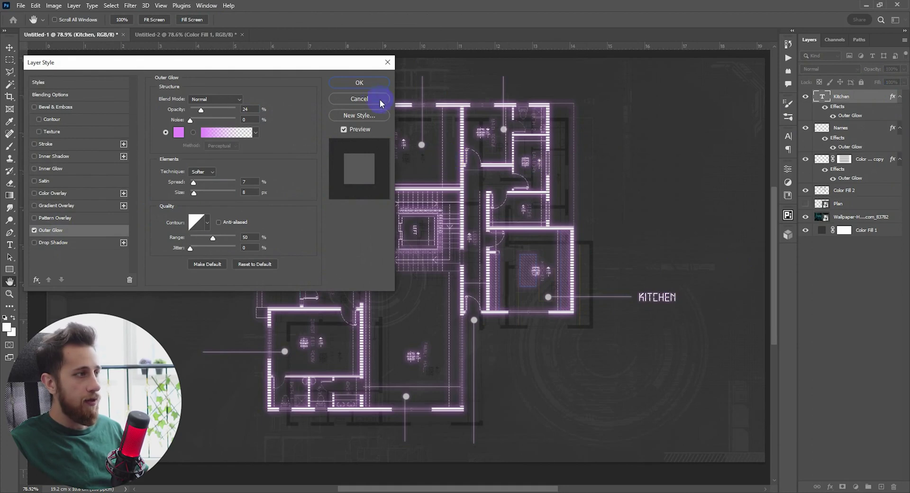
left_click(359, 83)
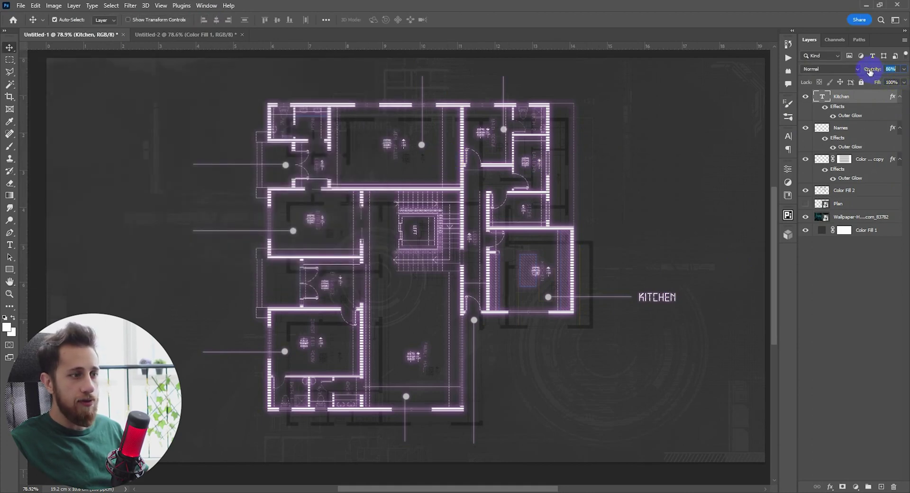
scroll(524, 286, "down", 3)
scroll(520, 311, "up", 6)
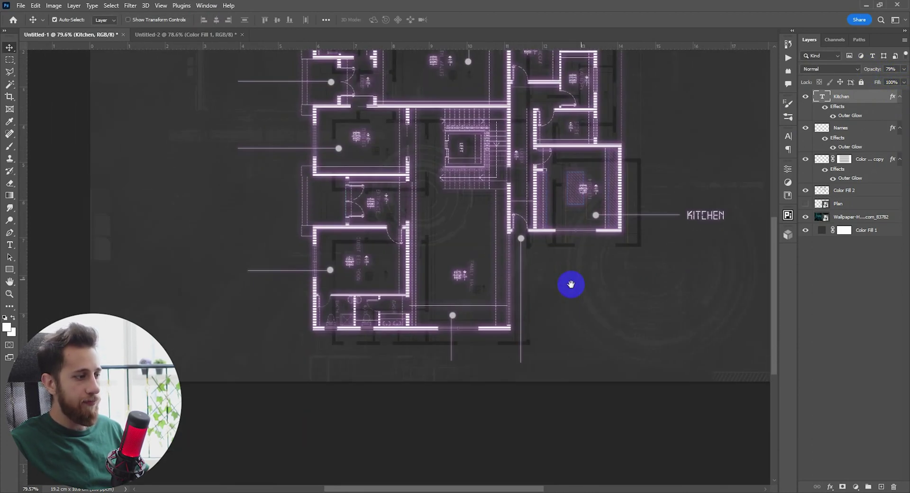
Duplicate the Kitchen label to the lower end of the entrance leader line below the plan, and open the copy's text for editing
scroll(616, 285, "down", 1)
left_click_drag(735, 171, 524, 365)
left_click_drag(524, 362, 522, 364)
double_click(522, 364)
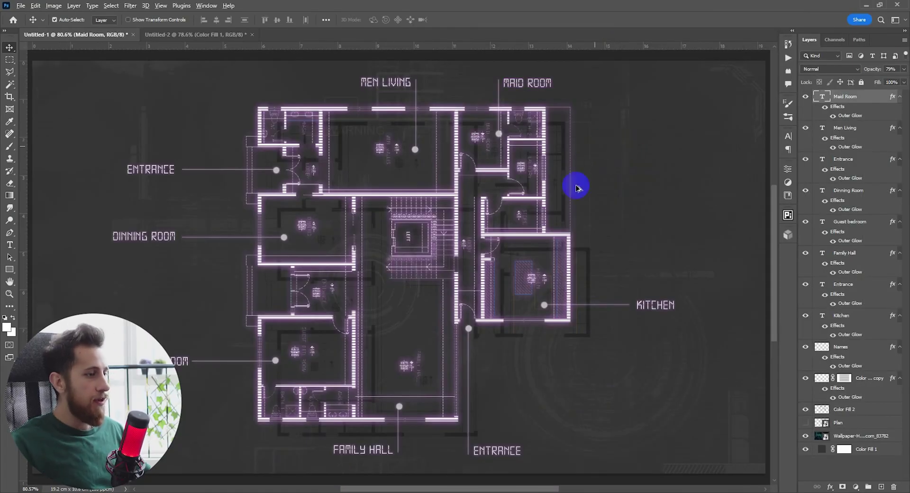
Select all room-name text layers from Maid Room down to Kitchen and merge them into one layer
scroll(576, 187, "down", 5)
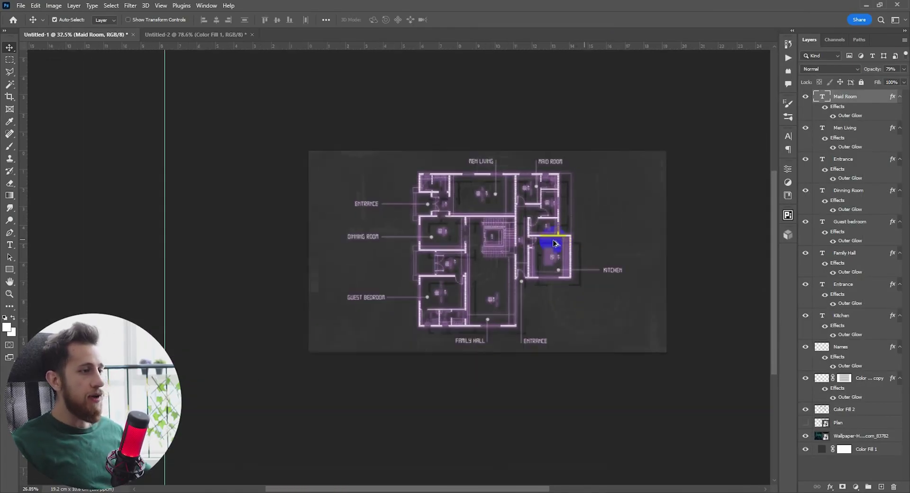
scroll(553, 273, "up", 4)
scroll(371, 253, "down", 2)
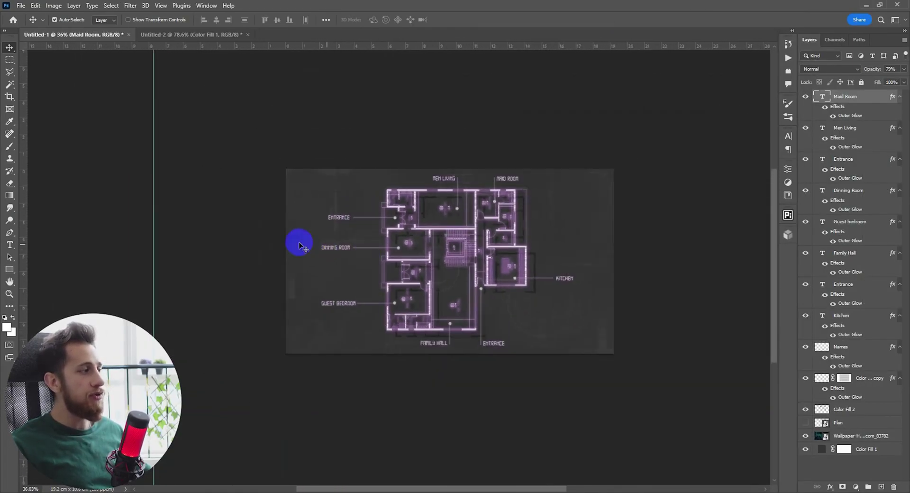
scroll(522, 231, "up", 4)
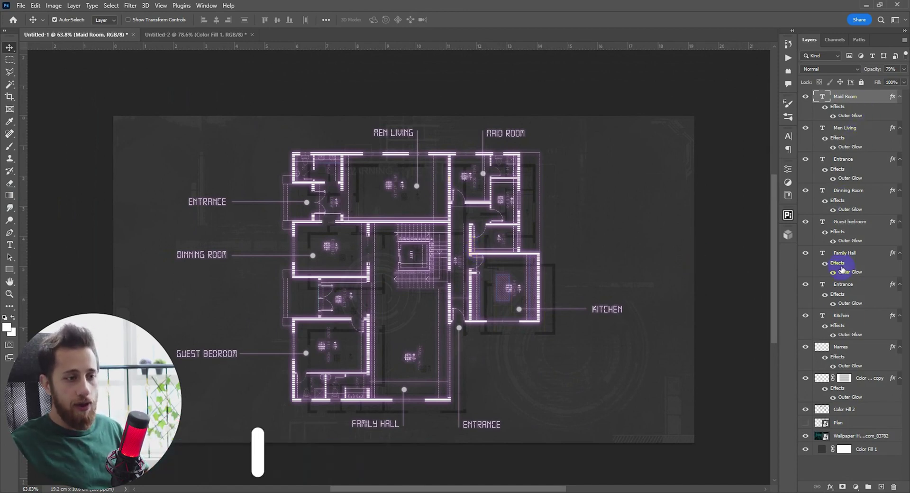
left_click(844, 308, "shift")
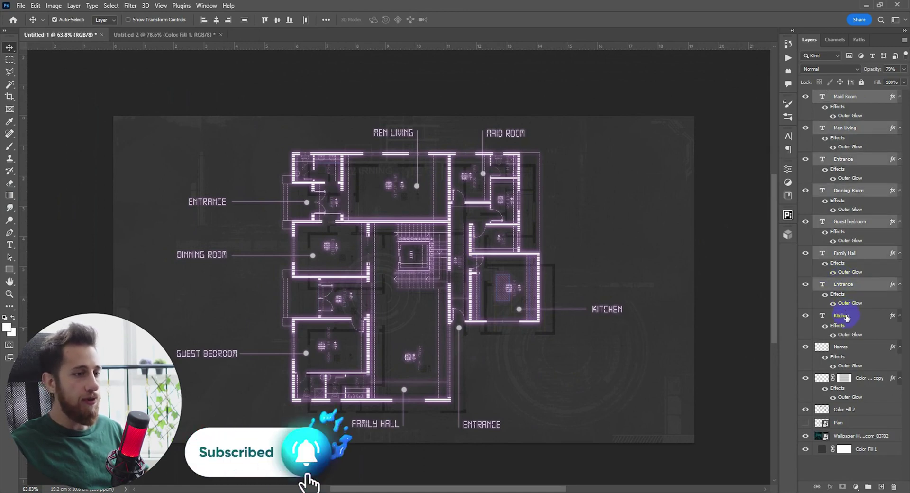
left_click(846, 318, "shift")
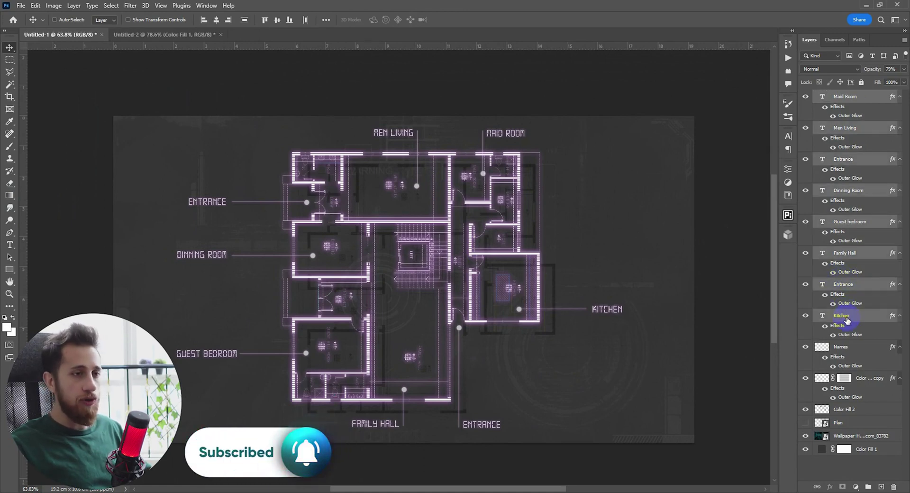
key("ctrl+e")
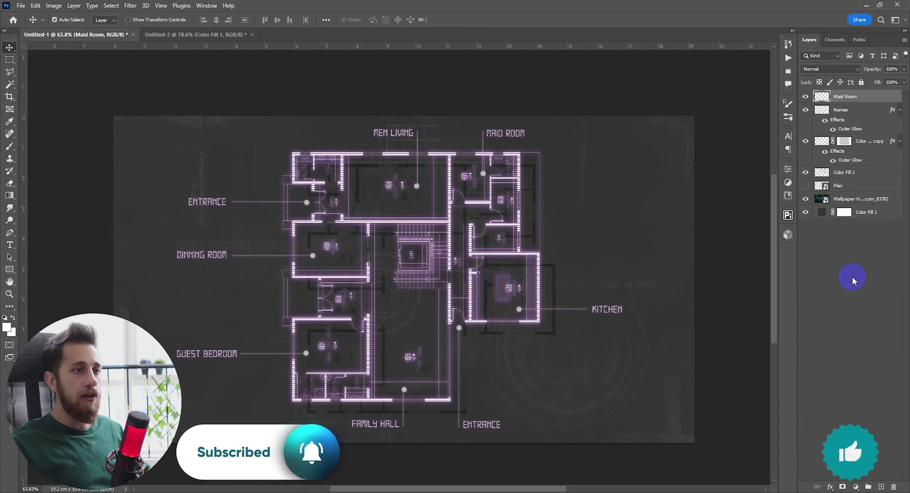
Check the merged label layer by switching its visibility, and rename it to Texts
left_click(806, 97)
left_click(806, 97)
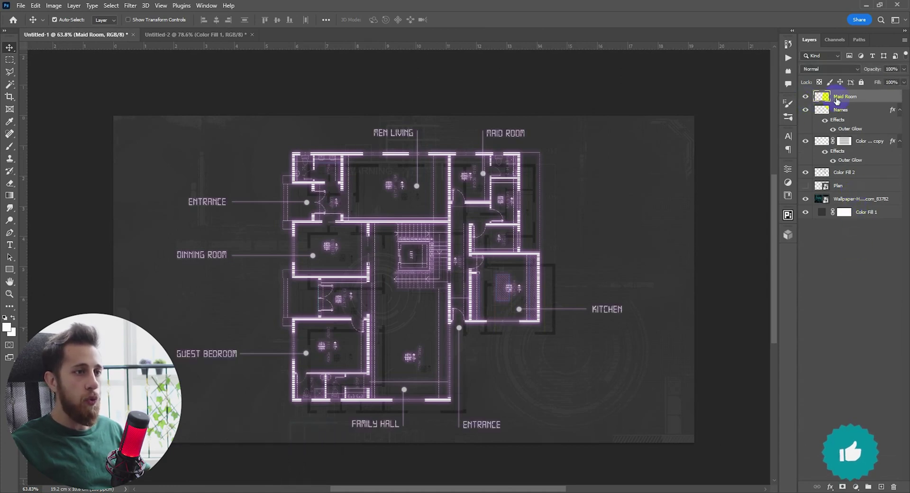
double_click(846, 96)
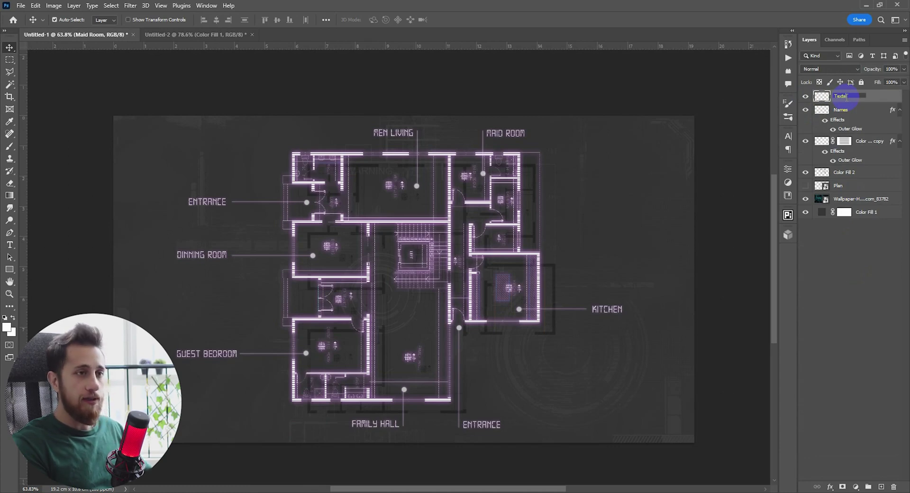
key("Return")
Check the Names layer by hiding and showing it, and merge it with the Texts layer into a single layer
left_click(805, 111)
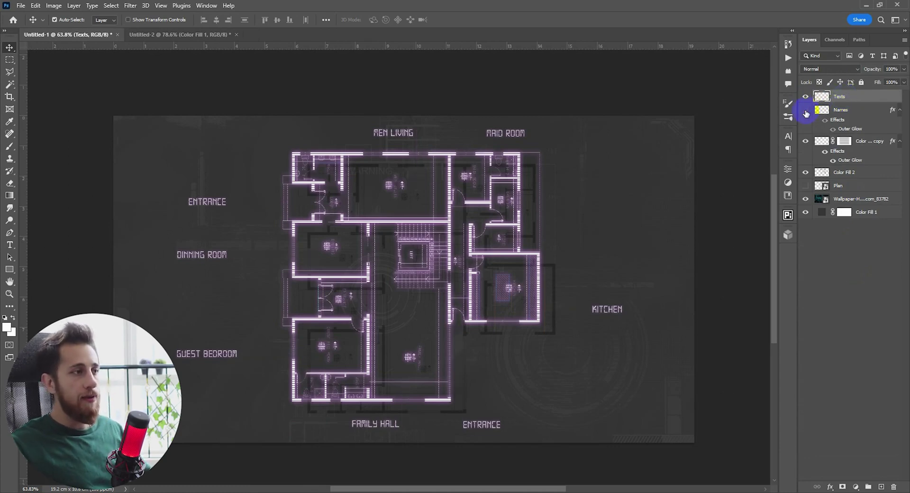
left_click(806, 111)
left_click(806, 112)
left_click(806, 112)
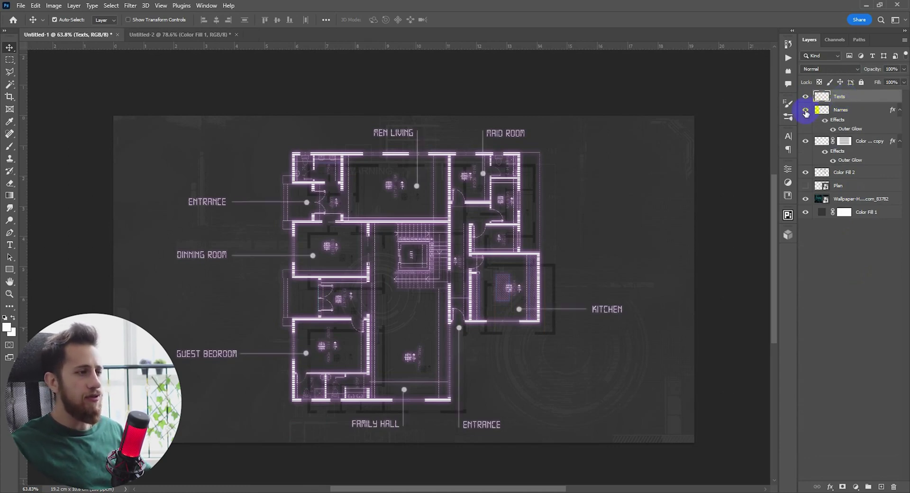
left_click(853, 110, "ctrl")
key("ctrl+e")
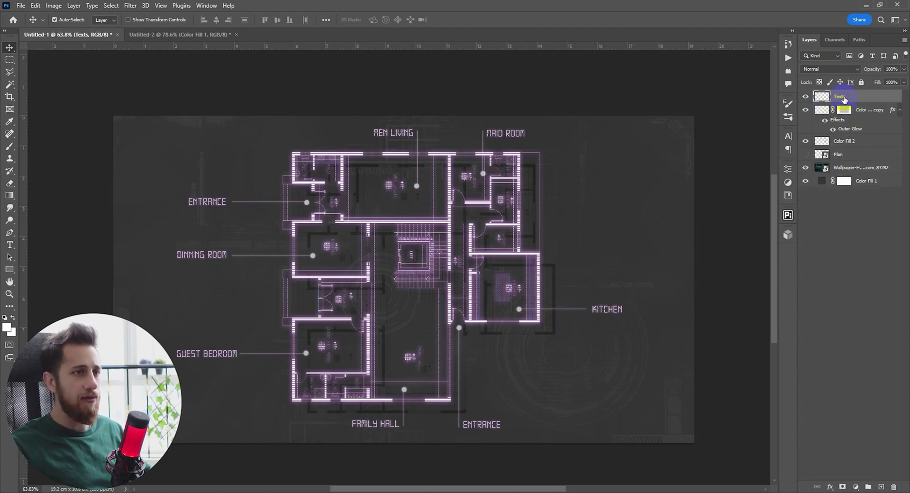
Examine the separate labels, glowing walls, wallpaper and background colour layers one by one, and look over the whole composition
left_click(806, 97)
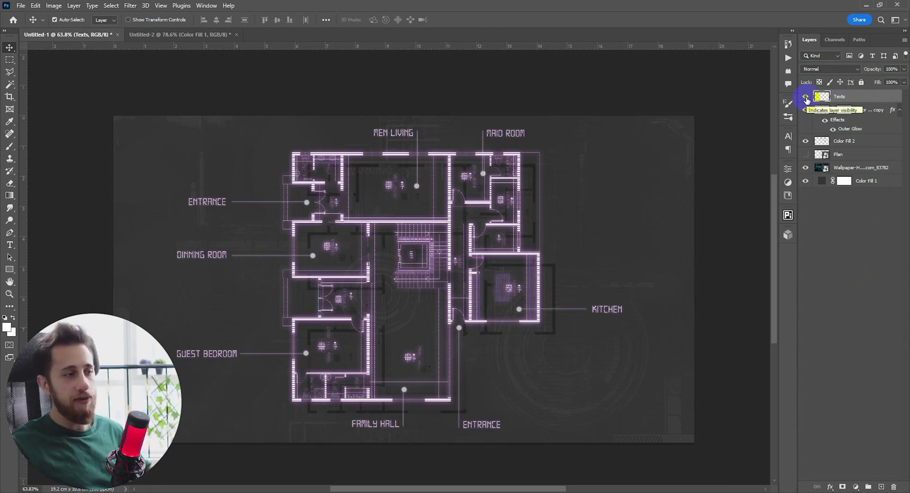
left_click(807, 97)
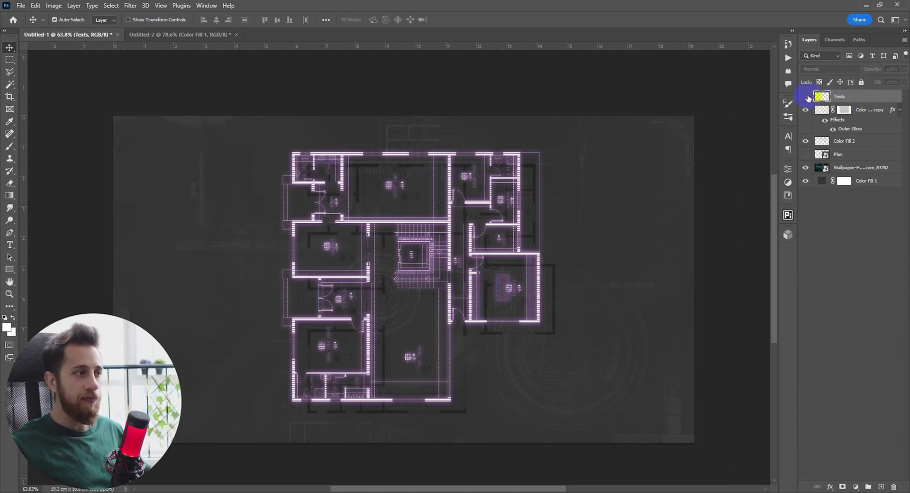
left_click(806, 97)
left_click(806, 110)
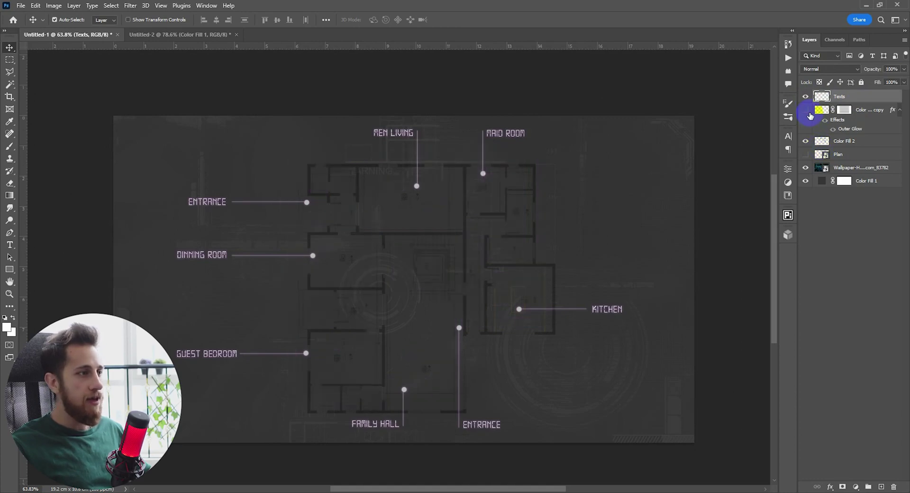
left_click(806, 110)
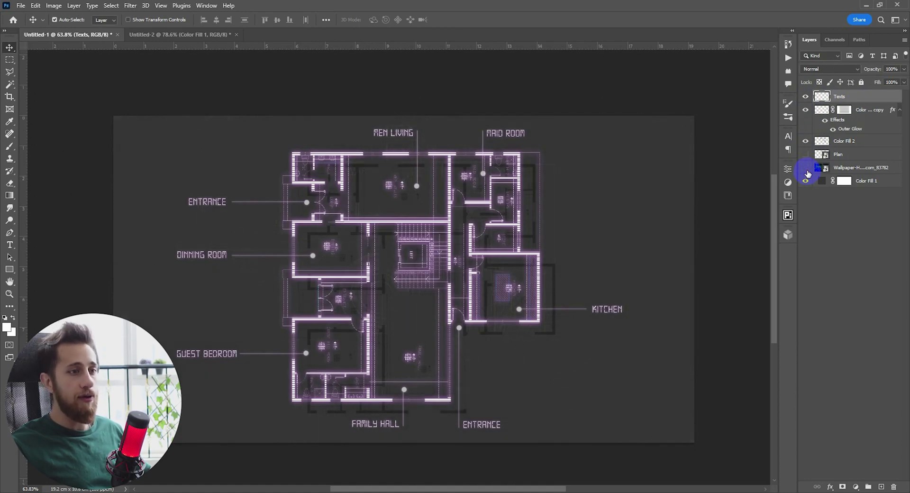
double_click(819, 180)
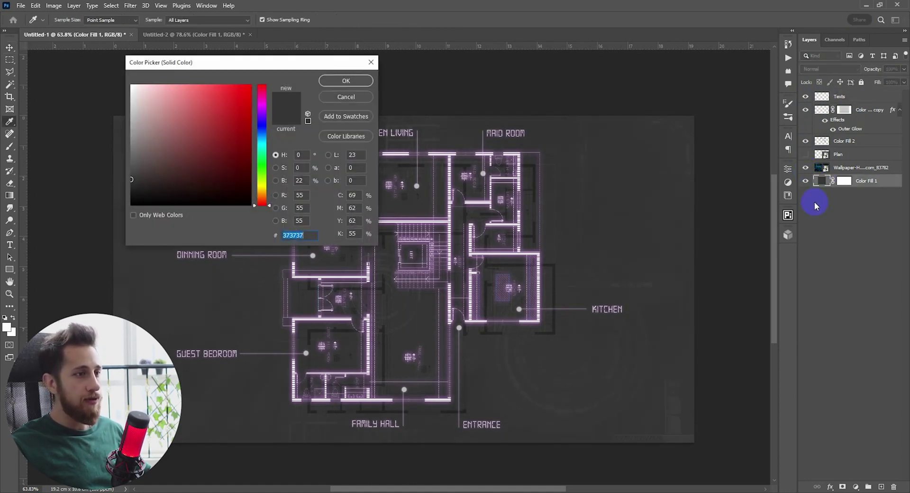
left_click(368, 86)
key("v")
scroll(430, 256, "down", 2)
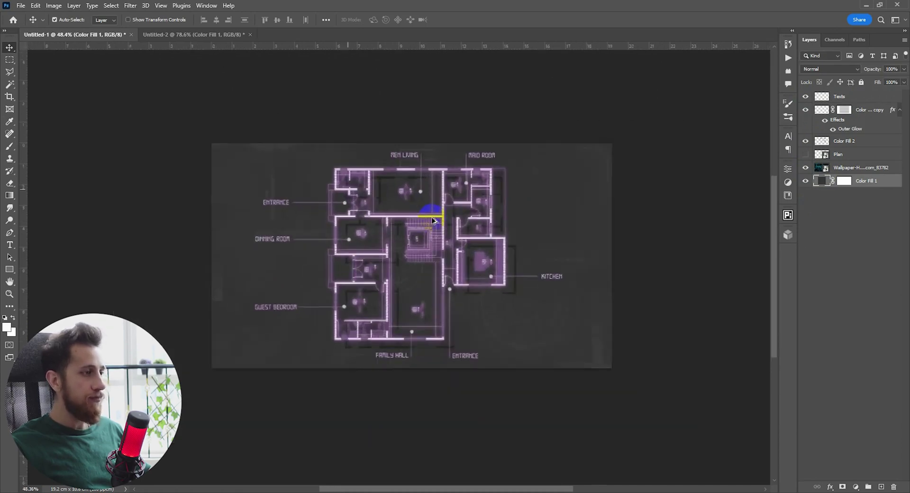
scroll(430, 209, "up", 2)
left_click_drag(438, 215, 436, 205)
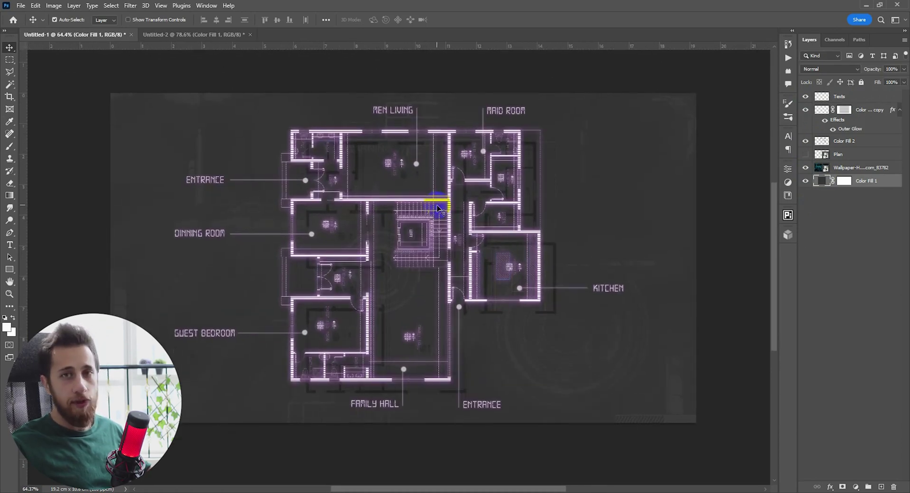
Hide every layer except Texts and select the Texts layer
left_click(815, 111)
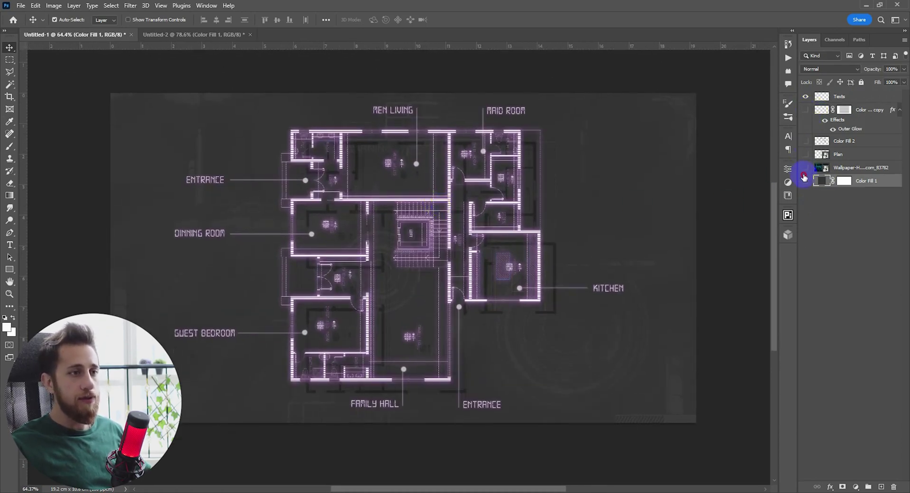
left_click(804, 178)
left_click(835, 97)
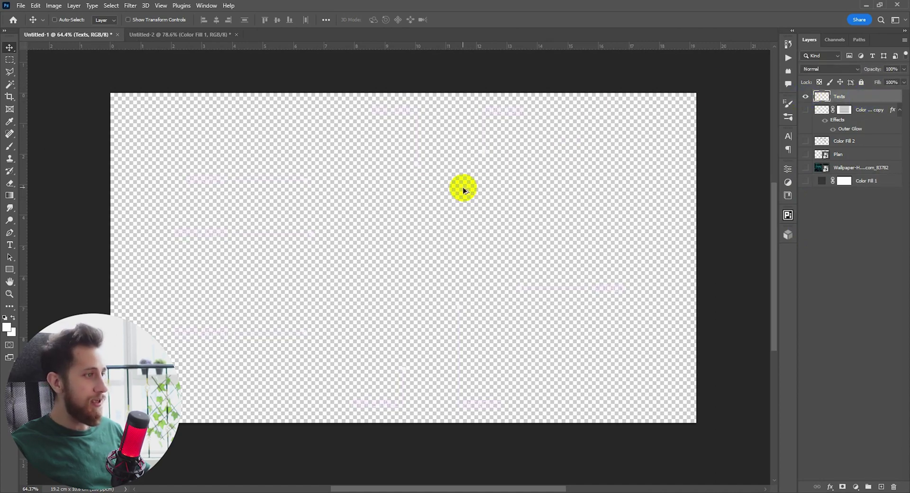
Start saving a copy of the isolated Texts layer on the computer and open the Digital plan folder on the Desktop
key("ctrl+s")
left_click(634, 373)
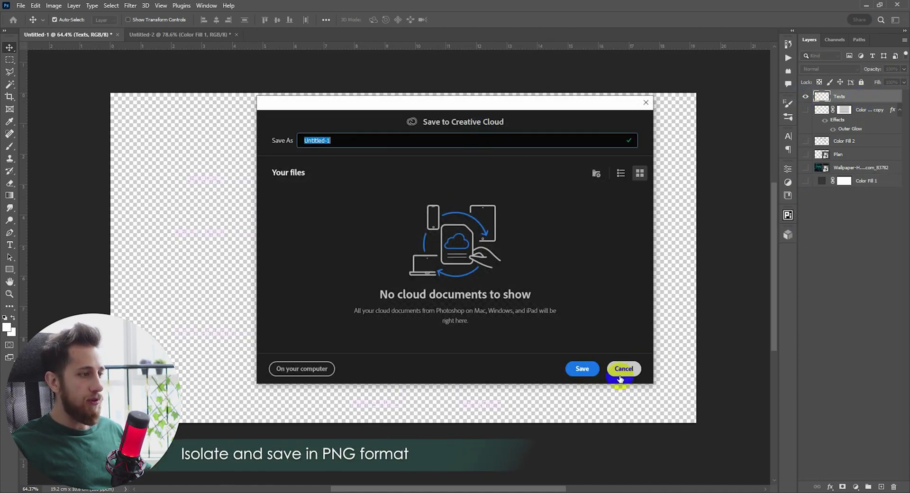
key("ctrl+s")
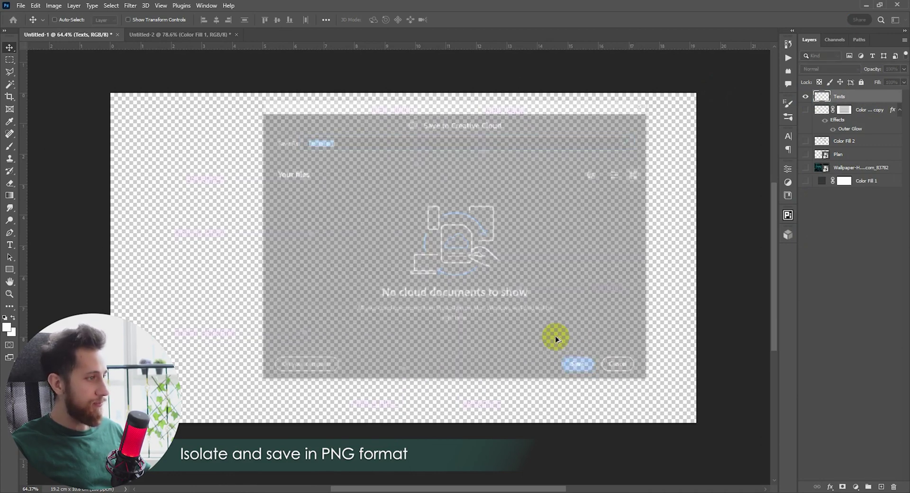
left_click(305, 371)
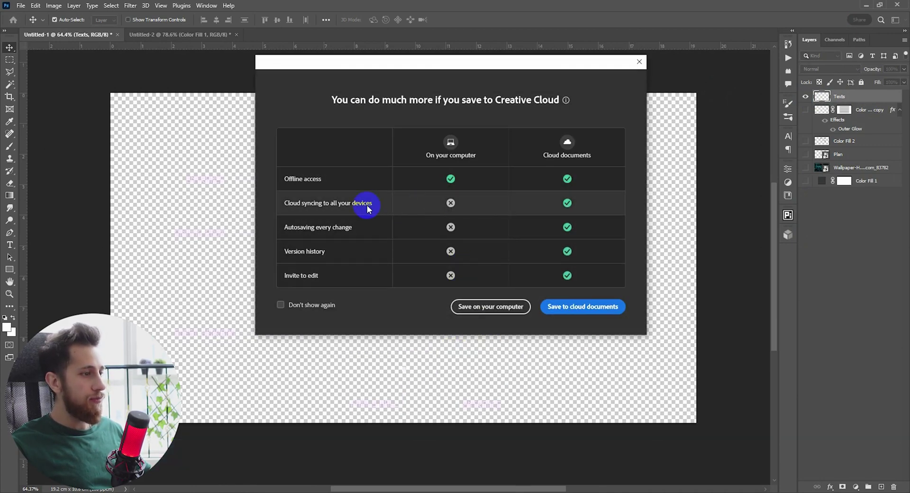
left_click(491, 307)
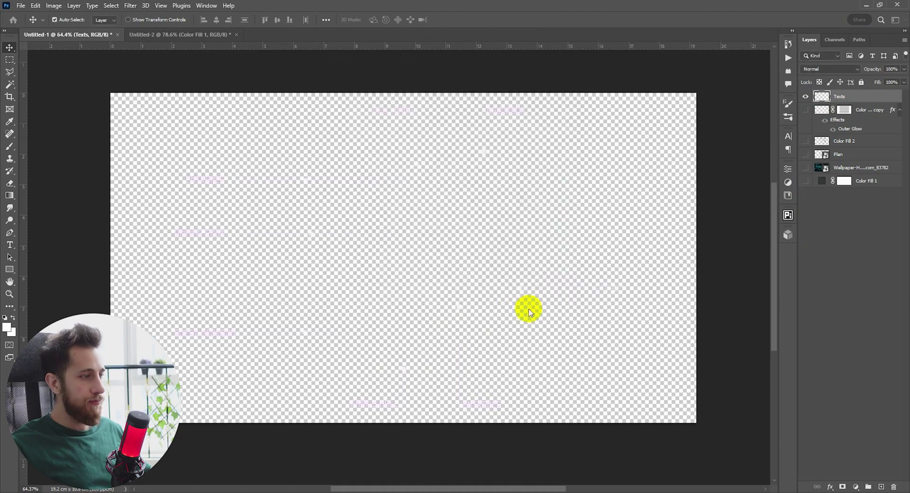
left_click_drag(260, 10, 432, 99)
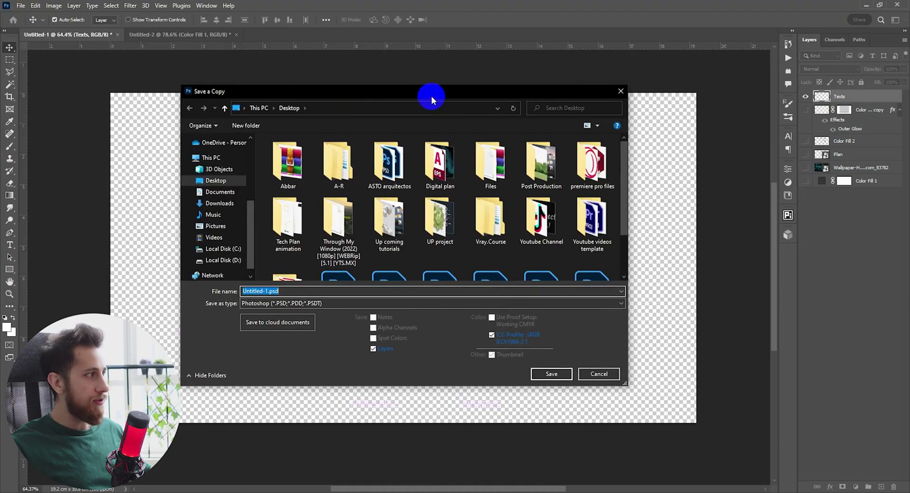
left_click(222, 184)
scroll(460, 207, "down", 1)
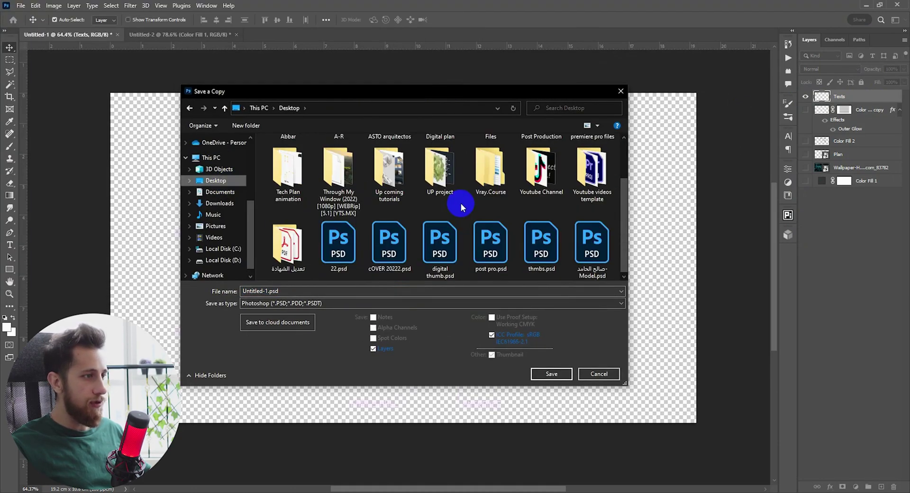
left_click(450, 186)
key("d")
key("d")
key("d")
key("d")
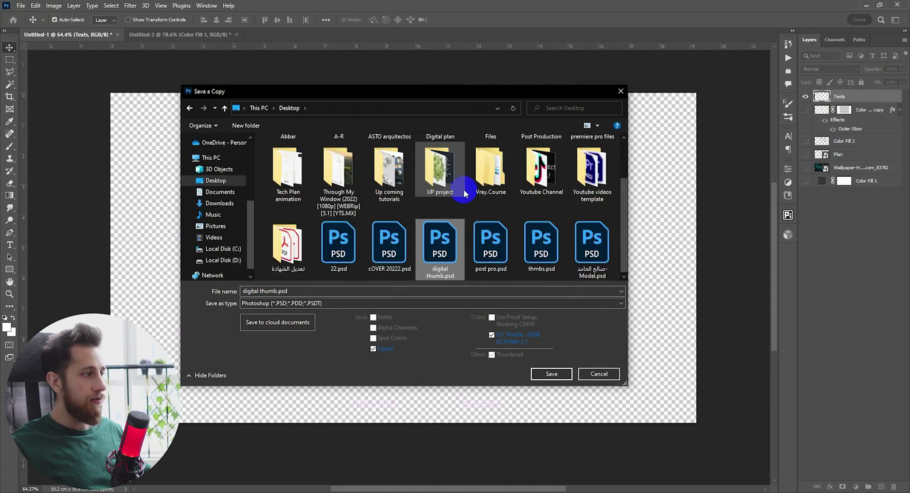
key("Return")
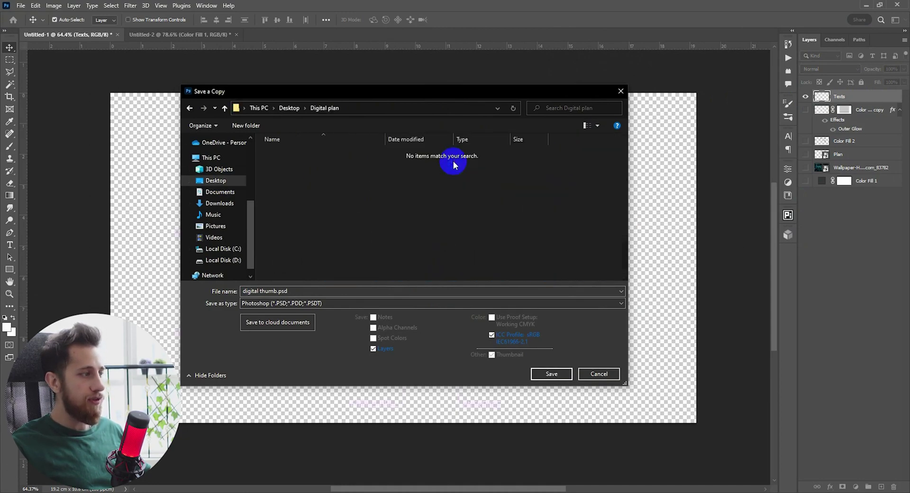
Name the copy Texts and save it in PNG format with the smallest file size
left_click(337, 290)
type("T")
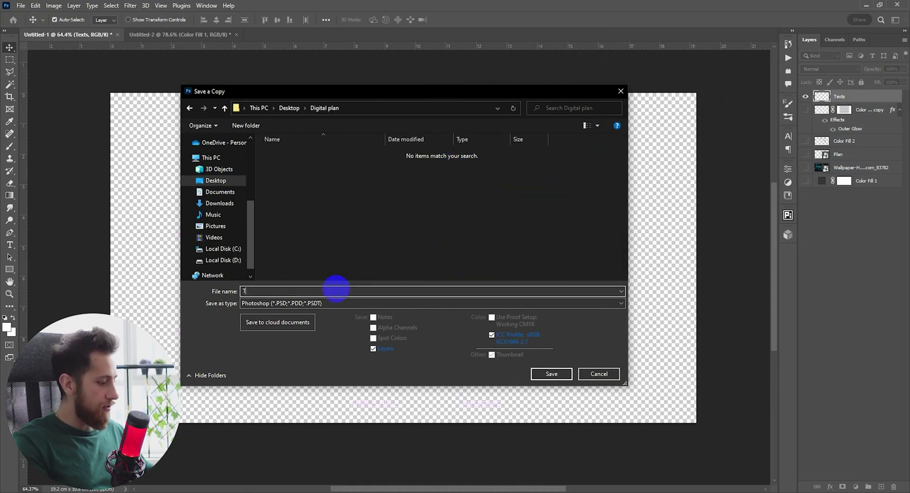
type("exts")
left_click(339, 302)
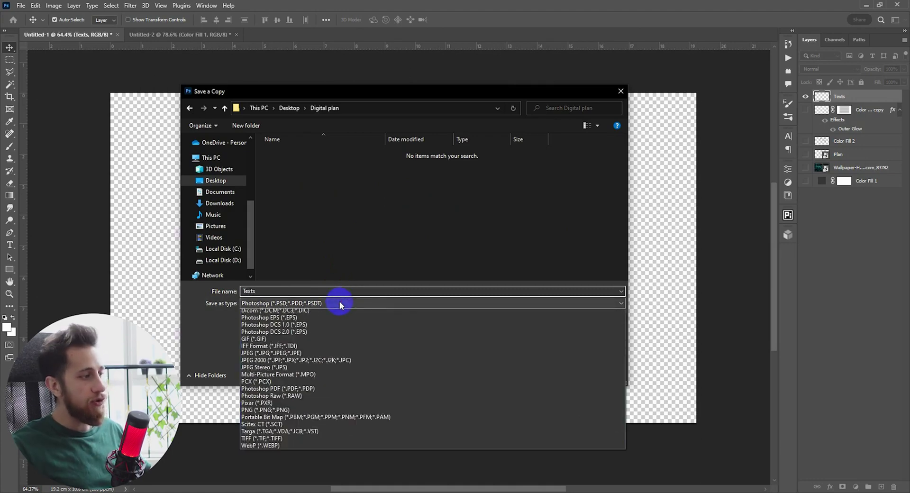
left_click(275, 432)
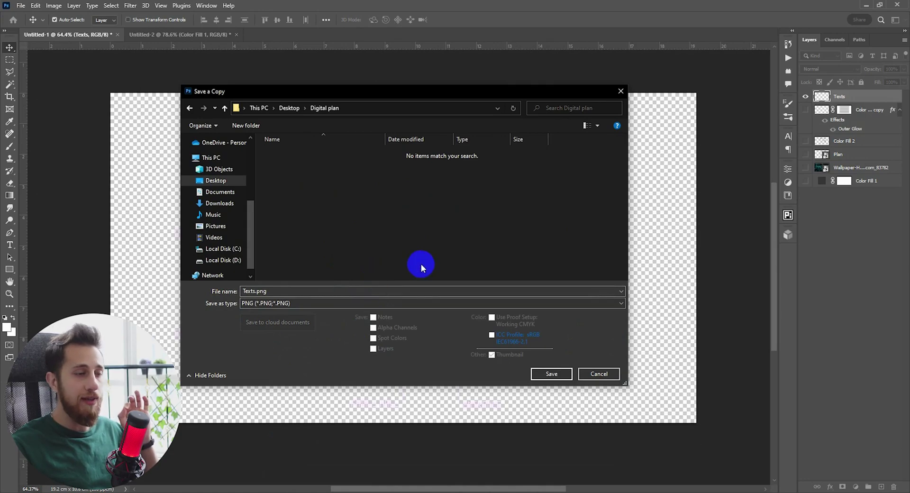
left_click(552, 375)
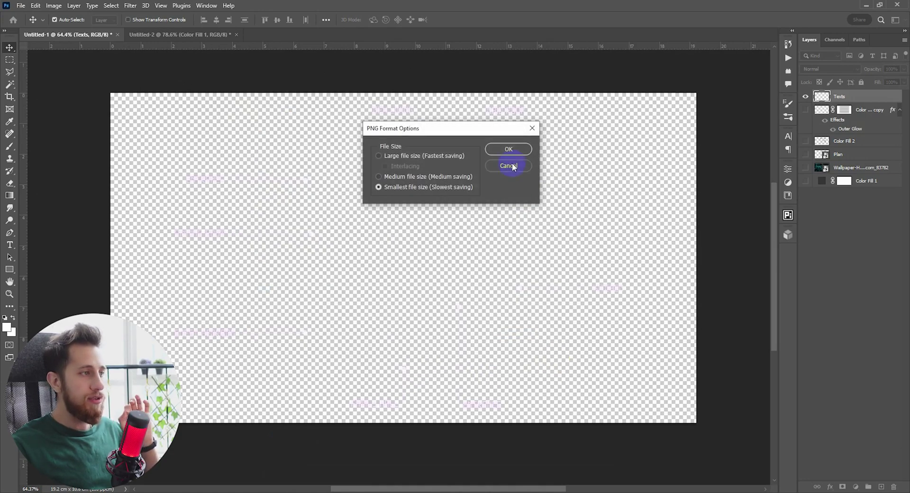
left_click(509, 150)
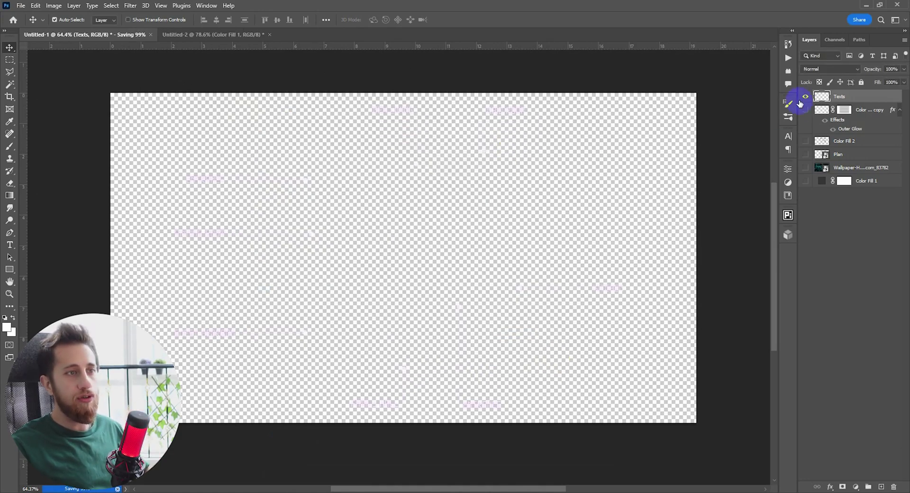
Isolate the glowing walls layer and save it on the computer as a PNG named Plan with the smallest file size
left_click(806, 111)
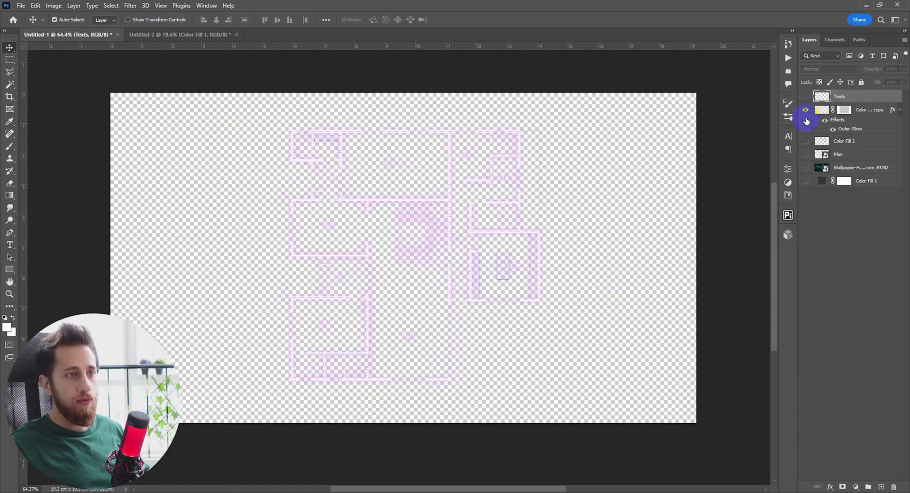
key("ctrl+s")
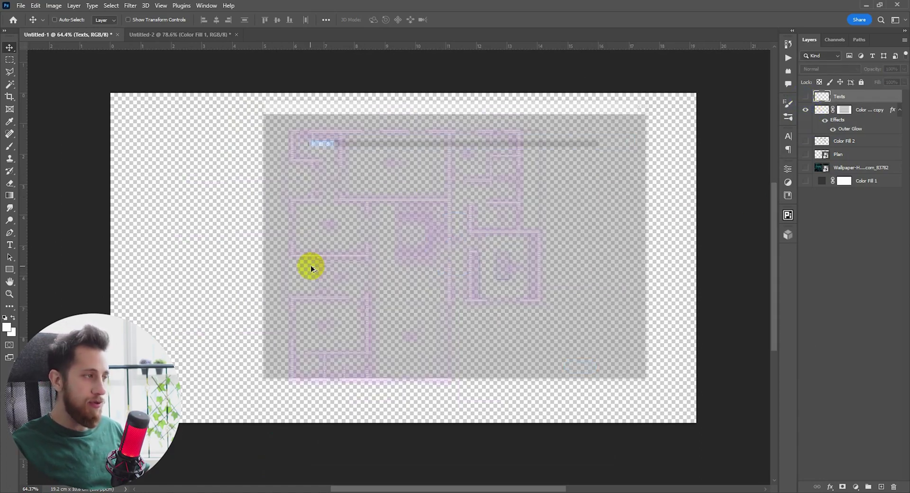
left_click(324, 367)
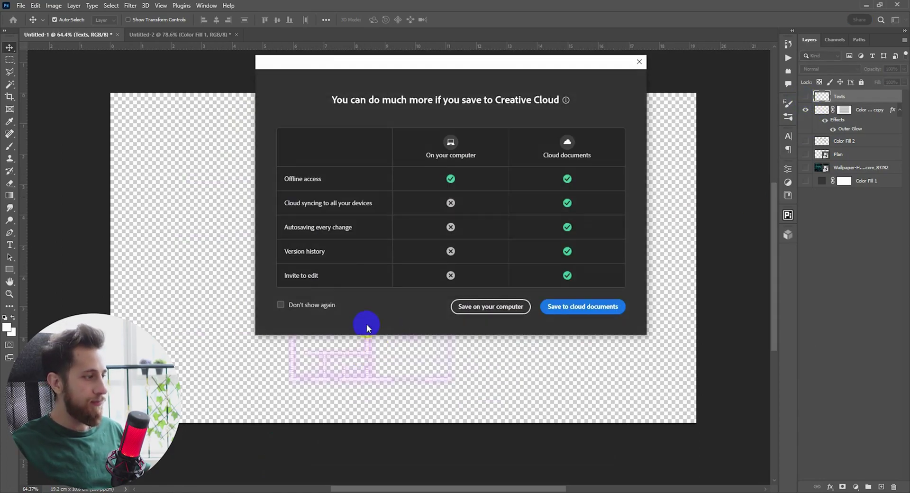
left_click(495, 307)
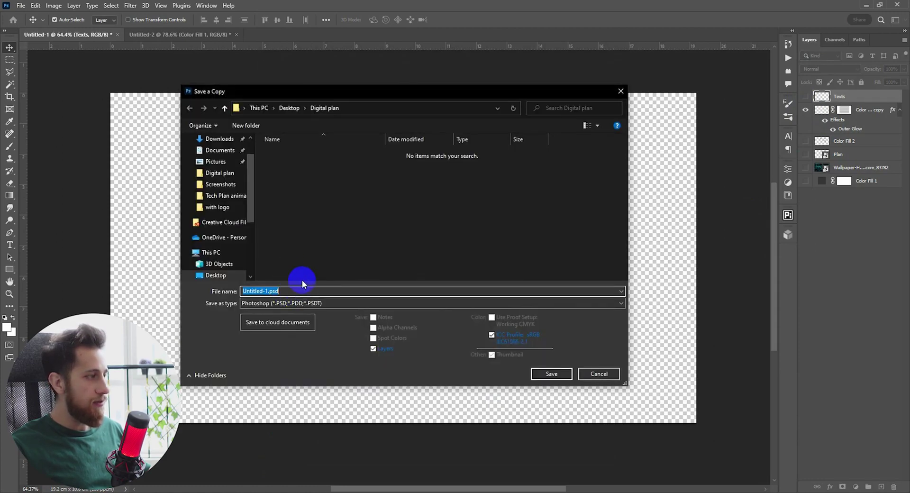
type("Plna")
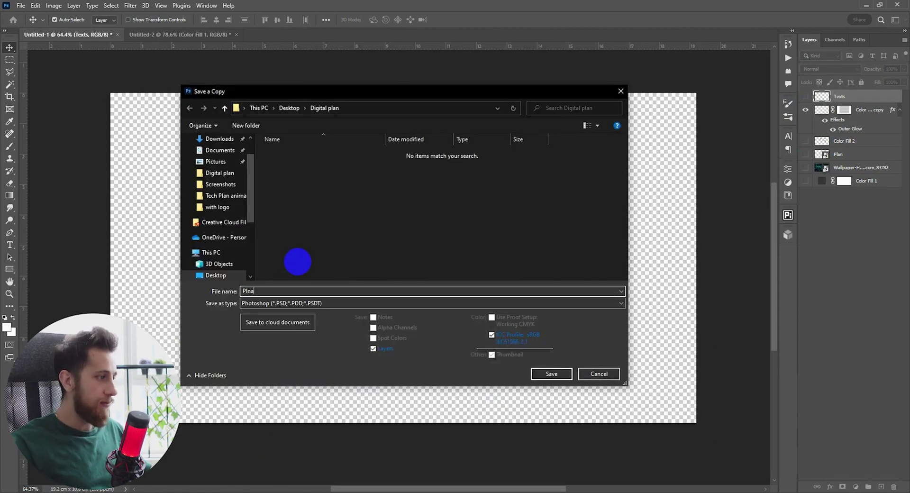
key("BackSpace")
key("BackSpace")
type("an")
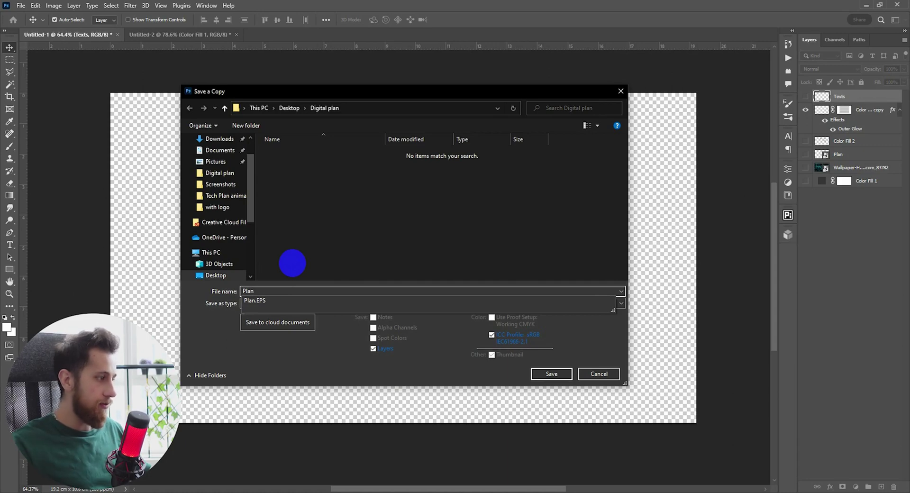
left_click(283, 306)
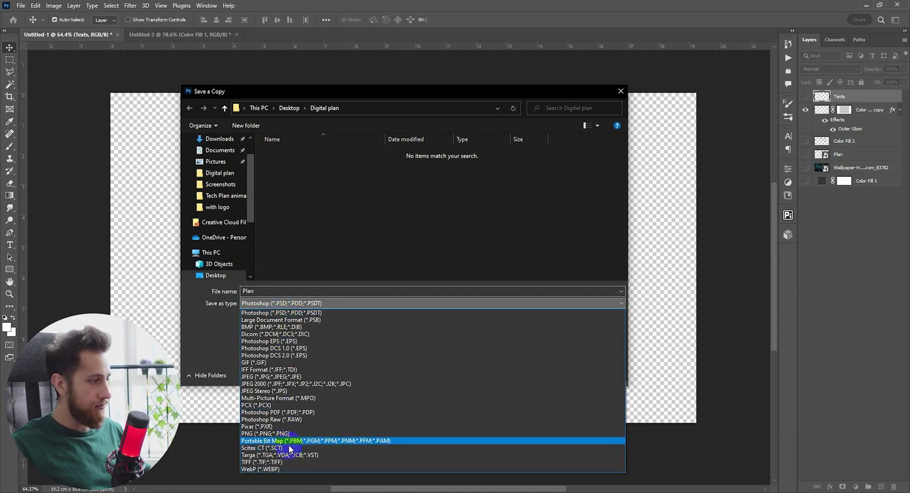
left_click(294, 433)
left_click(550, 374)
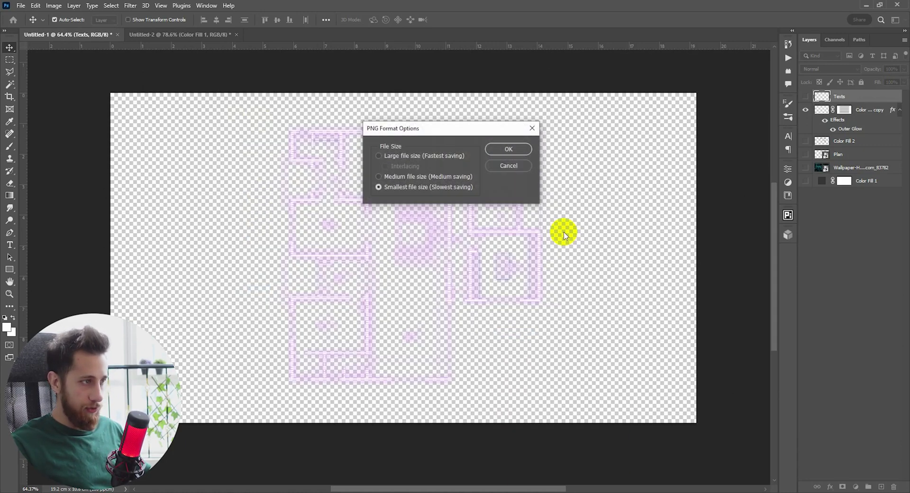
left_click(508, 149)
Isolate the Color Fill 2 layer and save it on the computer as a PNG named Shadows with the smallest file size
left_click(806, 110)
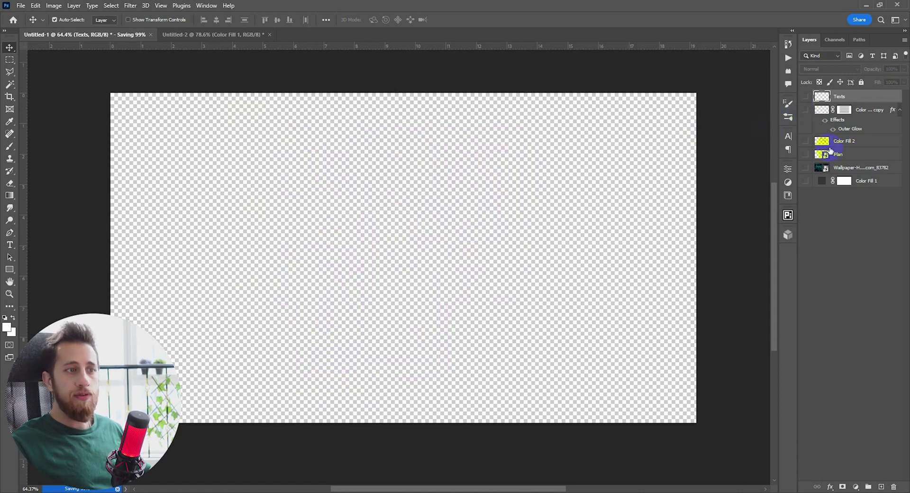
left_click(805, 141)
left_click(846, 142)
key("ctrl+shift+s")
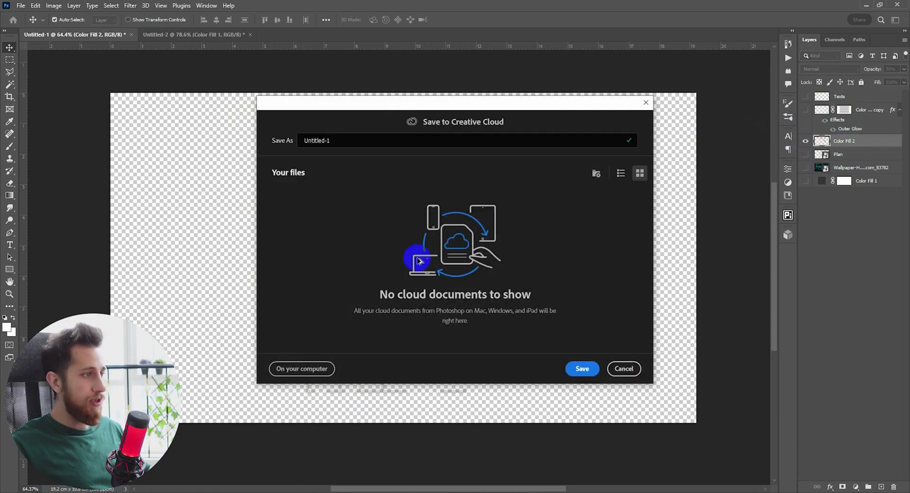
left_click(317, 369)
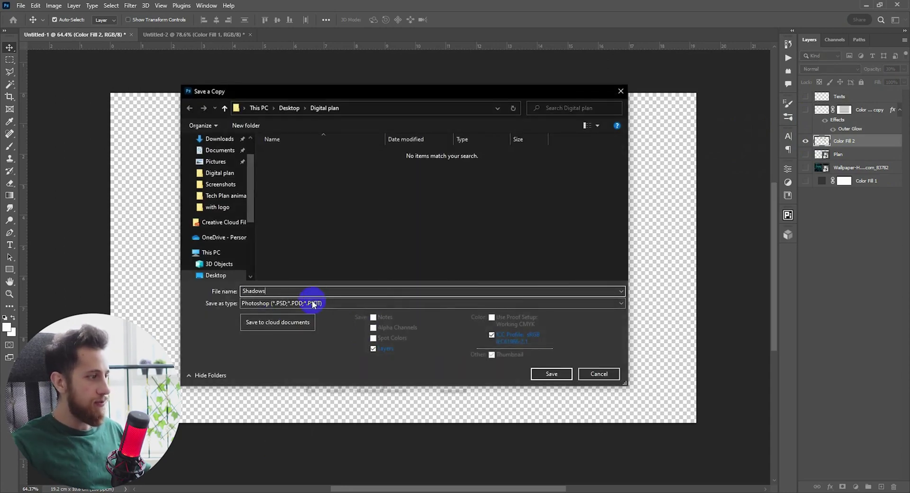
left_click(313, 304)
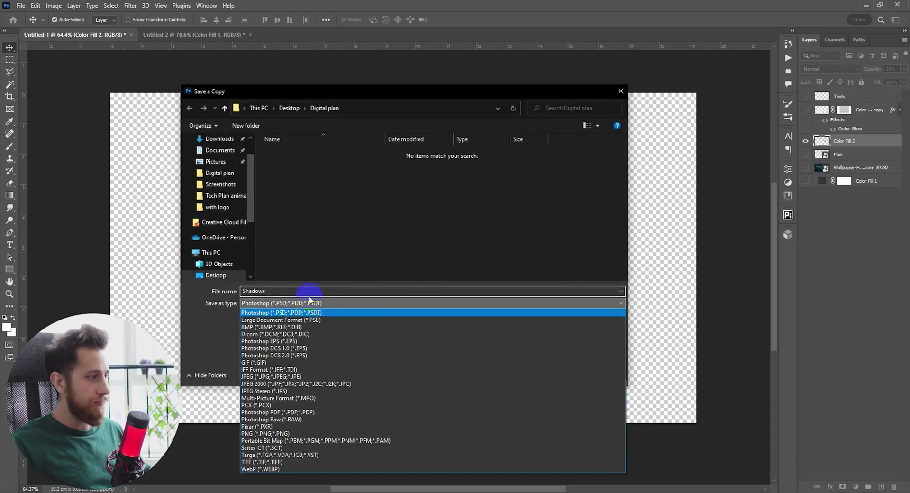
left_click(259, 433)
left_click(551, 373)
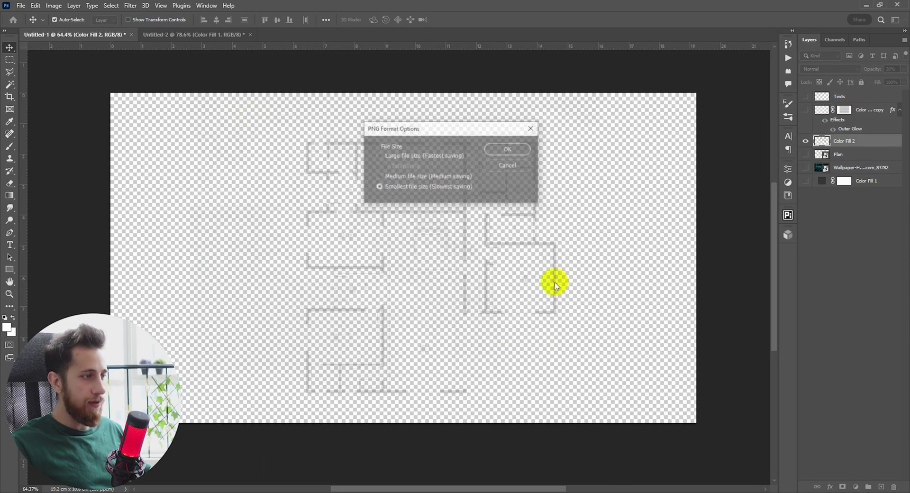
left_click(511, 152)
Hide the Color Fill 2 layer, check the Plan layer, and show only the wallpaper and Color Fill 1 layers
left_click(805, 140)
left_click(805, 154)
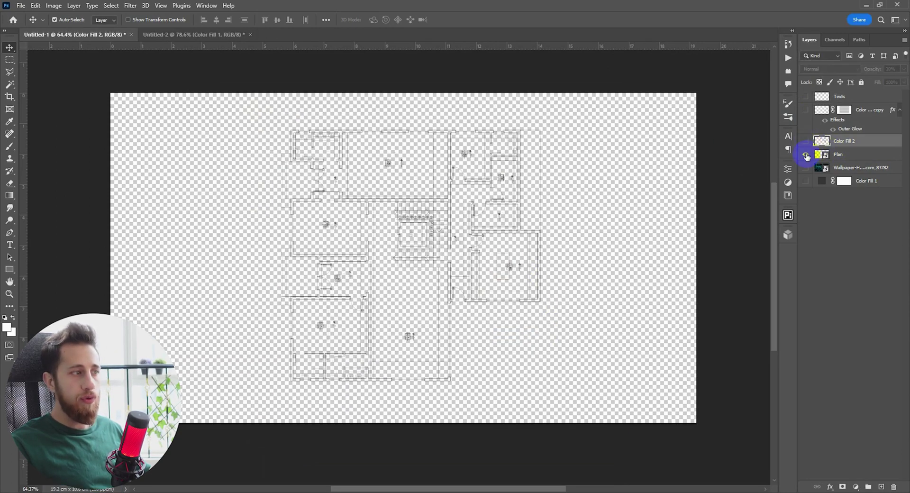
left_click(806, 154)
left_click(806, 167)
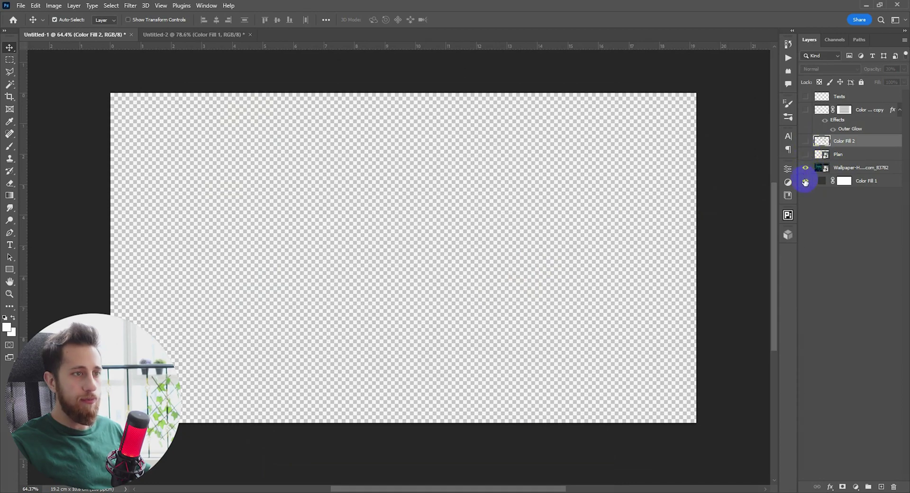
left_click(806, 181)
Save the isolated background on the computer as a JPEG named BG at maximum quality 12
key("ctrl+s")
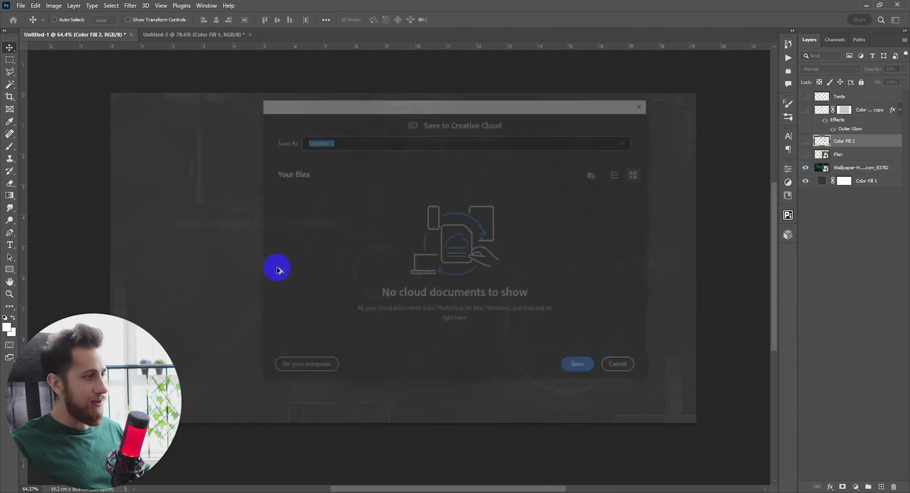
left_click(331, 368)
left_click(285, 303)
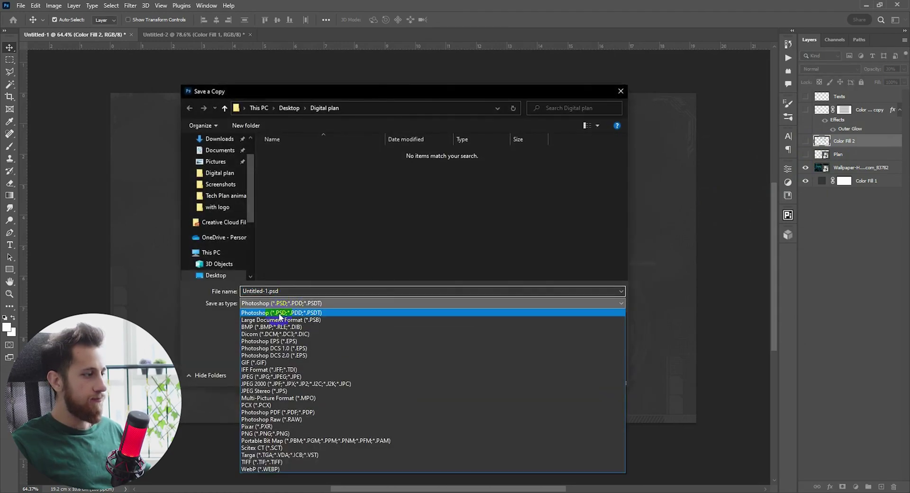
left_click(272, 378)
left_click(302, 291)
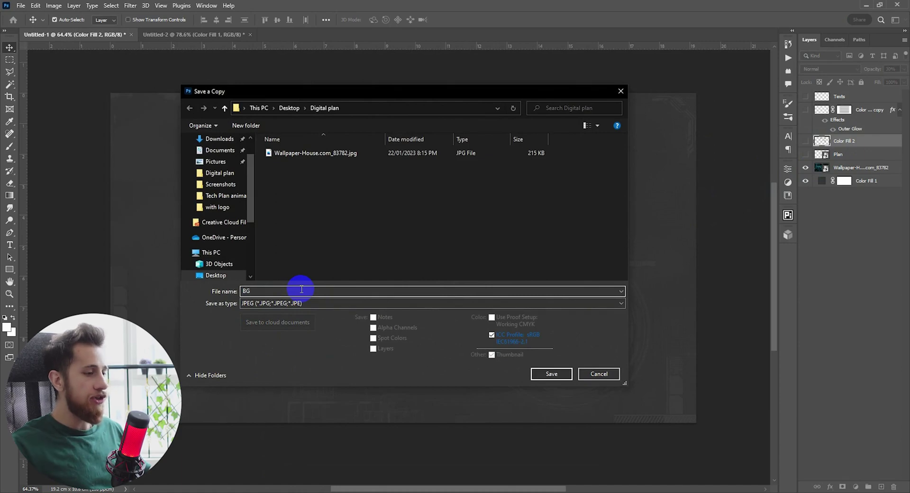
left_click(540, 372)
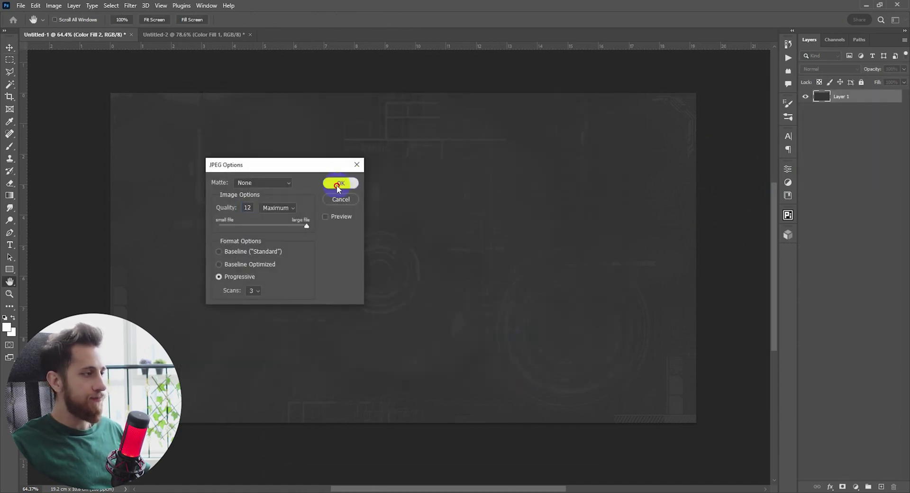
left_click(339, 184)
Make the Plan, Color Fill 2, glowing walls and Texts layers visible again over the background
left_click(805, 154)
left_click(806, 141)
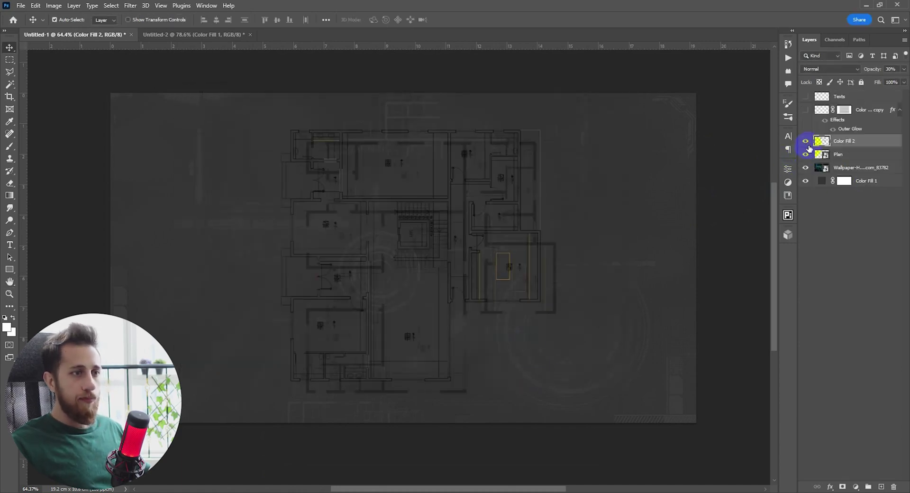
left_click(805, 154)
left_click_drag(807, 108, 806, 148)
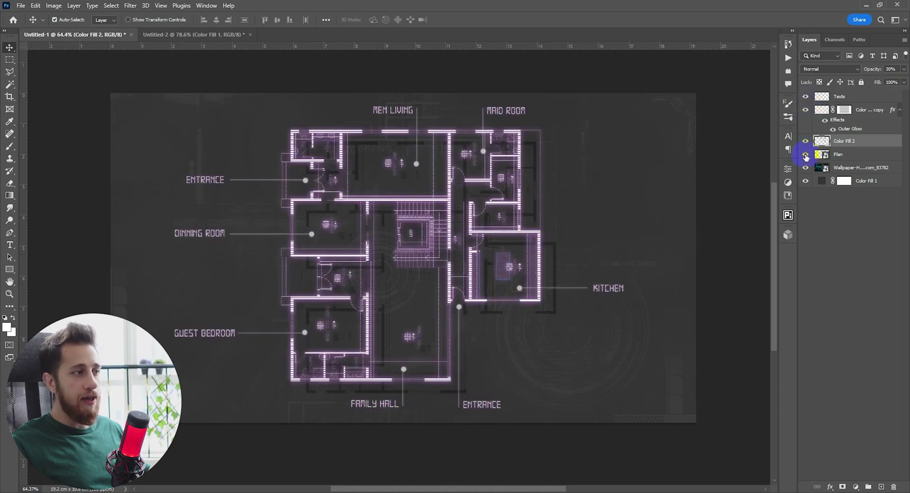